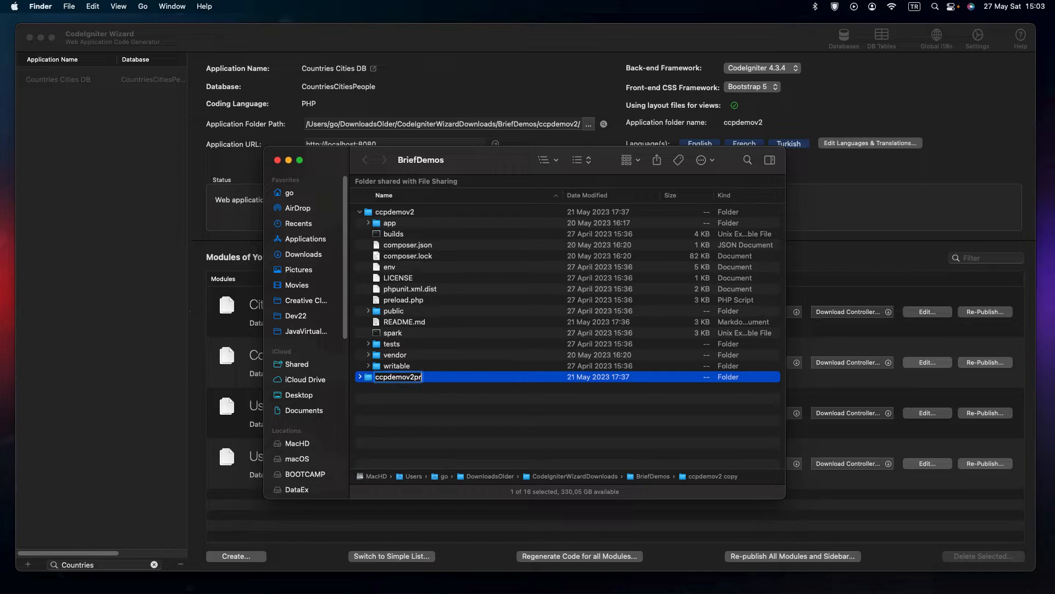
- Rename the duplicated project folder as ccpdemov2prod and clear the other windows from view
key(Return)
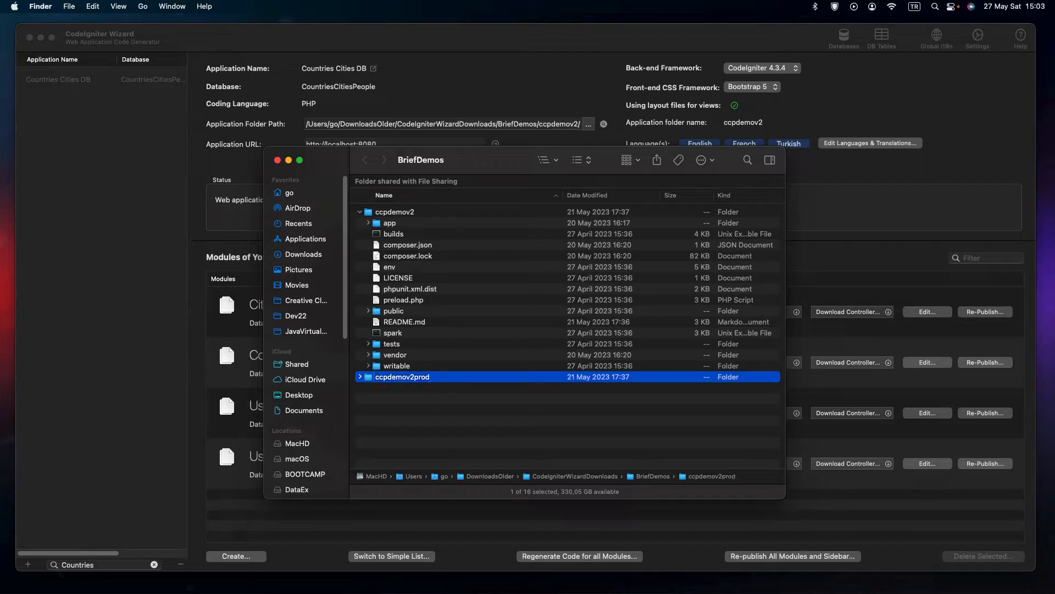
key(cmd+h)
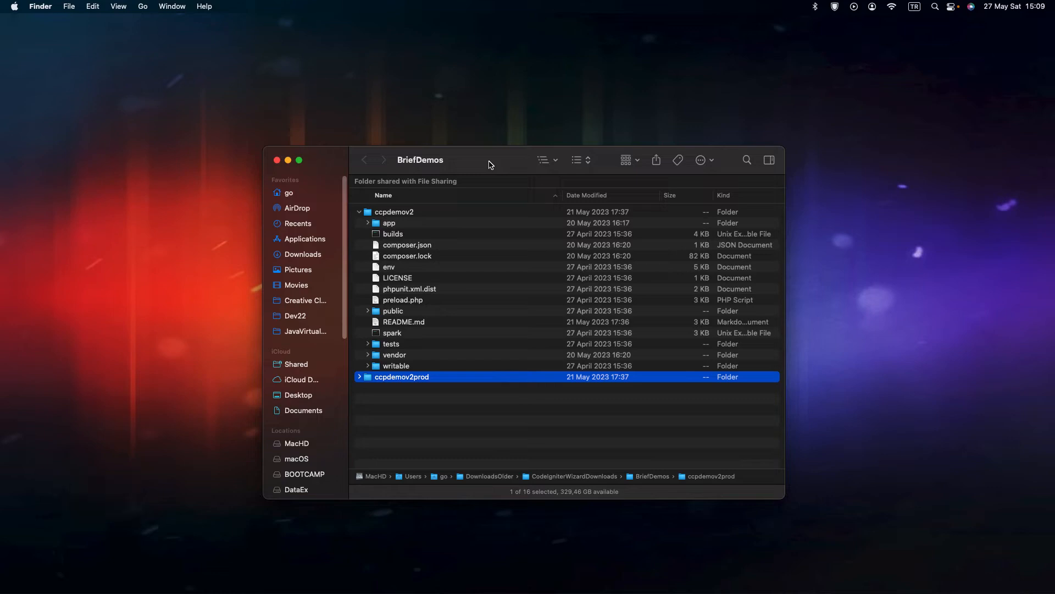
- Open the ccpdemov2prod folder in Visual Studio Code as a trusted folder and enlarge the editor area
drag(491, 165, 713, 109)
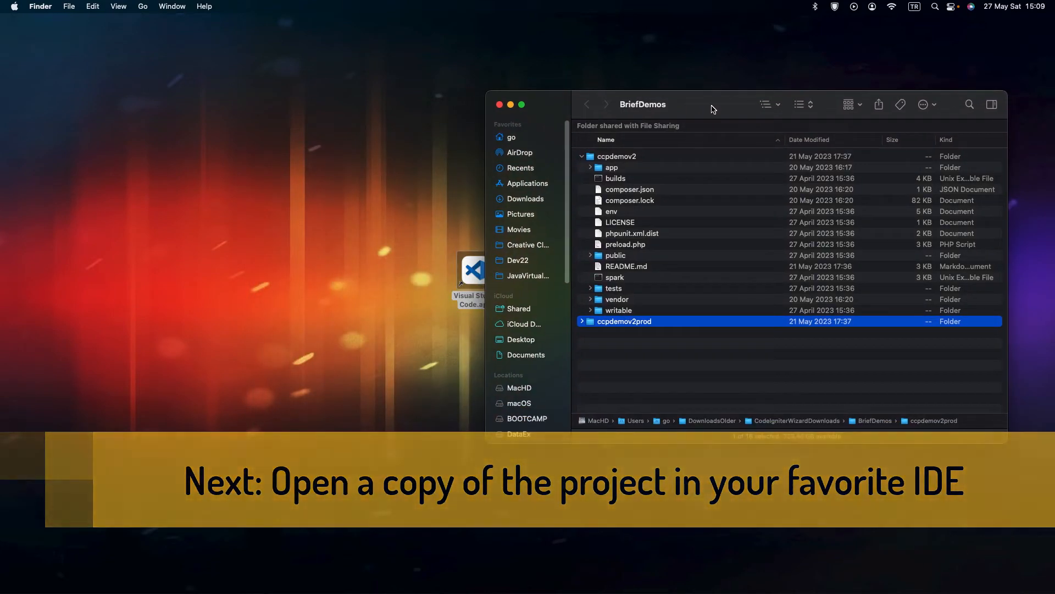
drag(473, 269, 51, 503)
drag(722, 114, 504, 122)
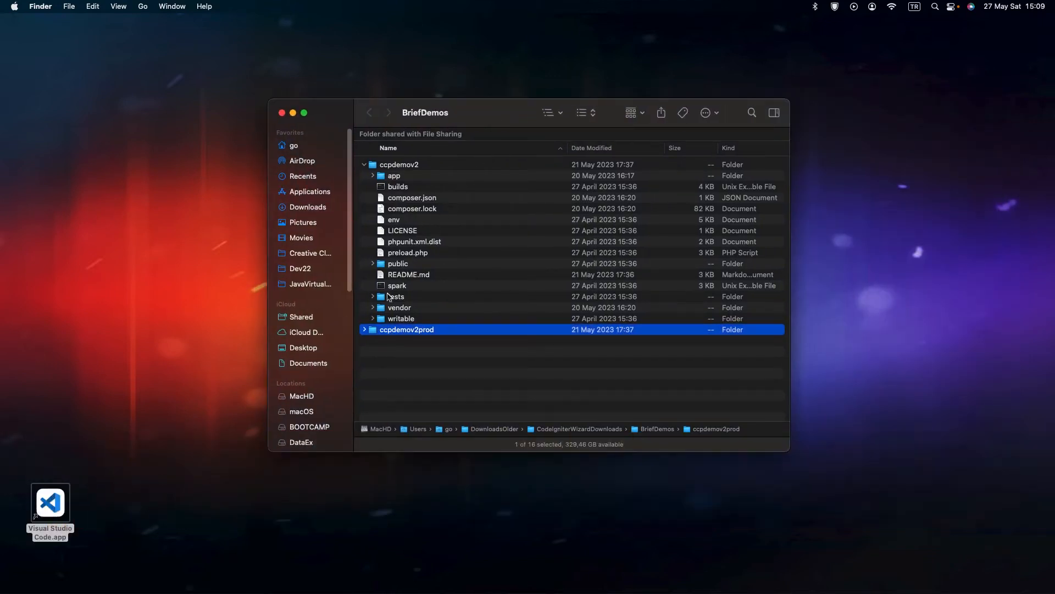
click(364, 330)
drag(371, 333, 54, 505)
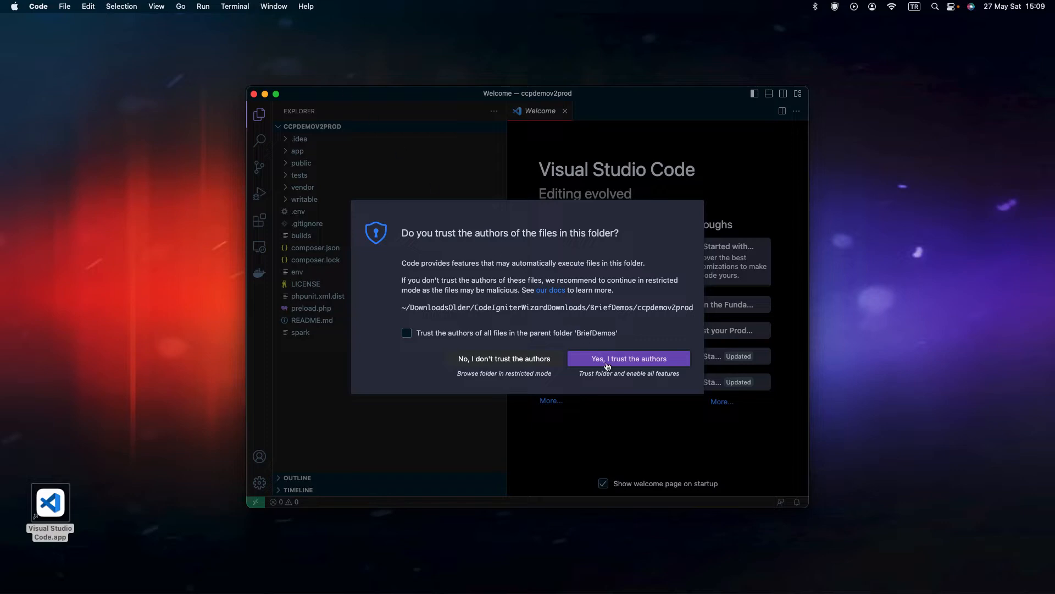
click(607, 363)
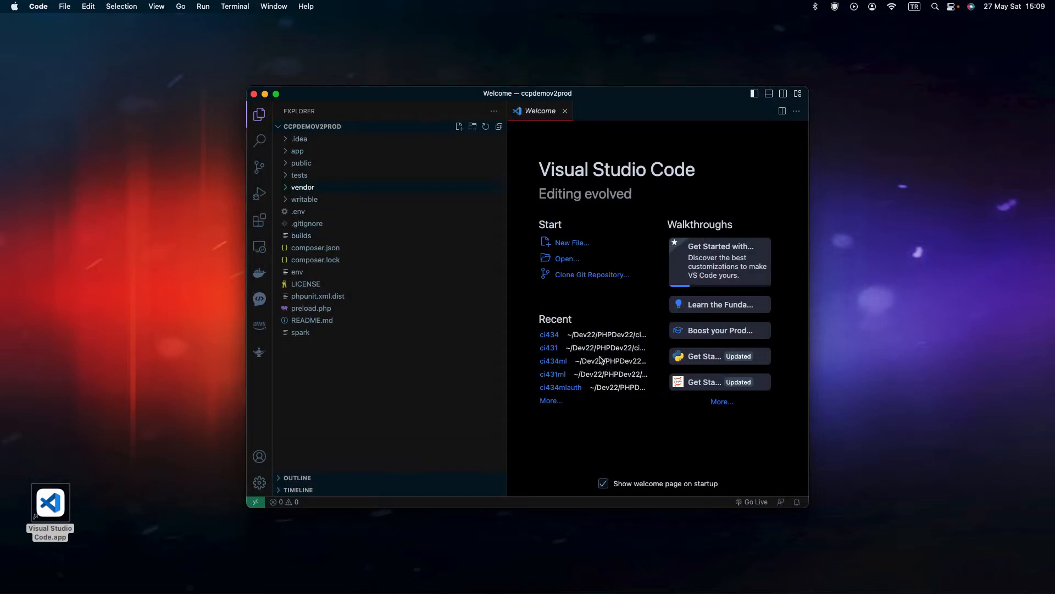
alt+click(275, 94)
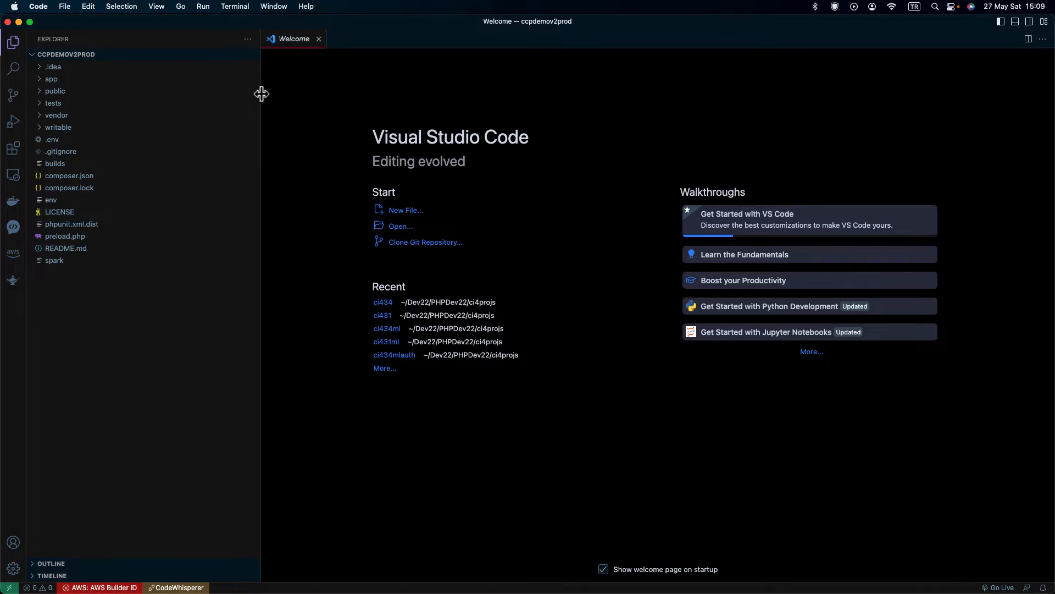
drag(259, 94, 193, 94)
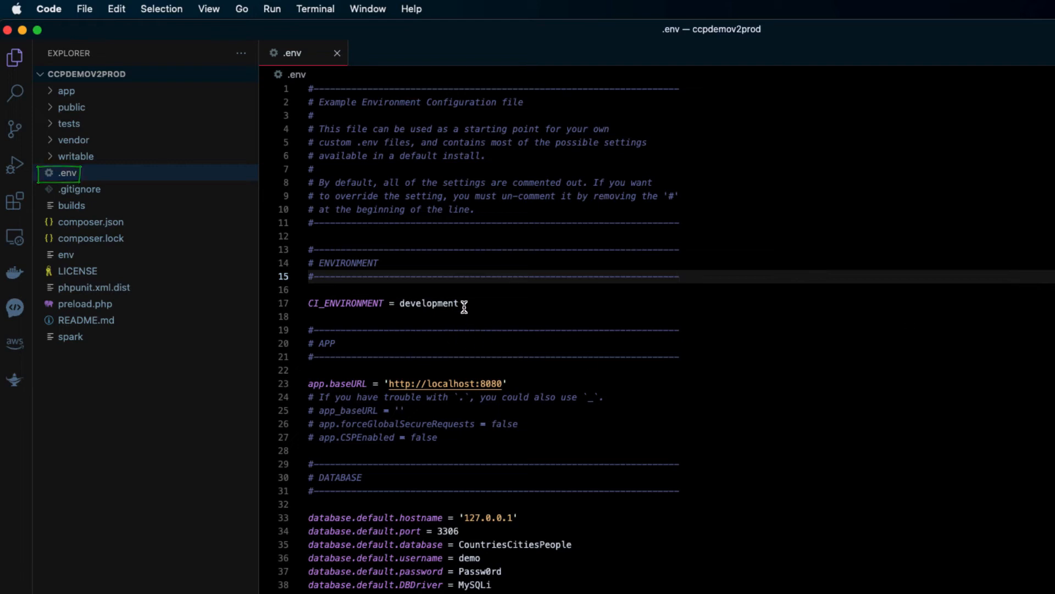
- In the .env file, comment out the CI_ENVIRONMENT = development line and add an active copy of it below
drag(463, 303, 290, 285)
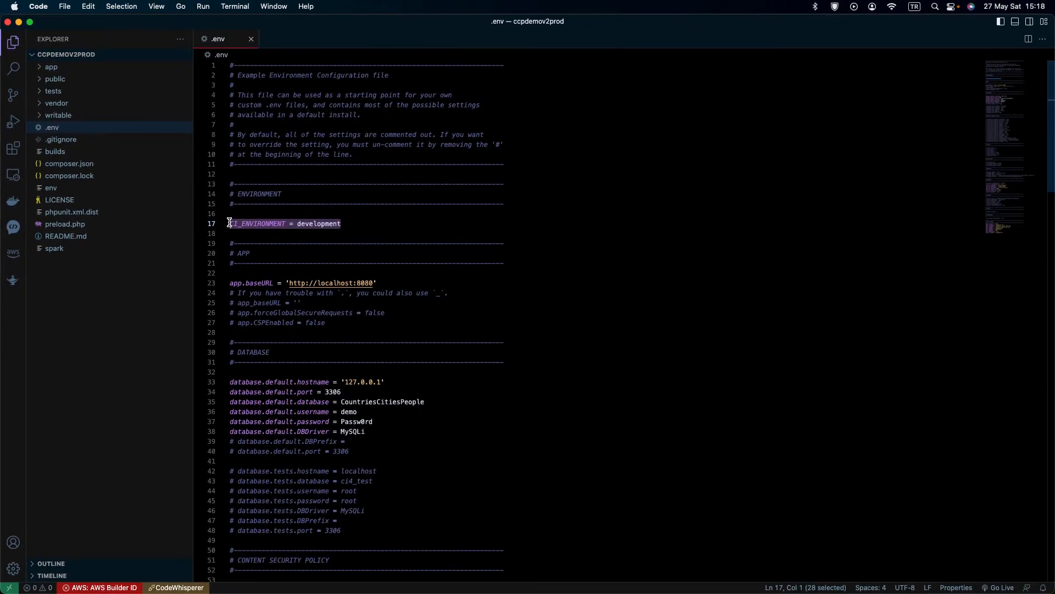
right_click(242, 222)
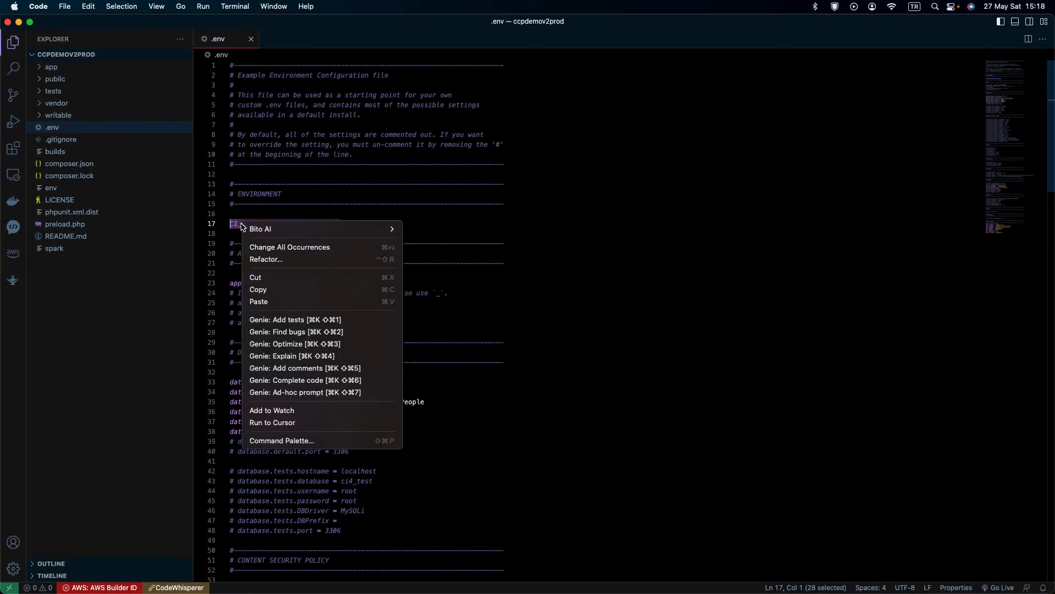
click(268, 290)
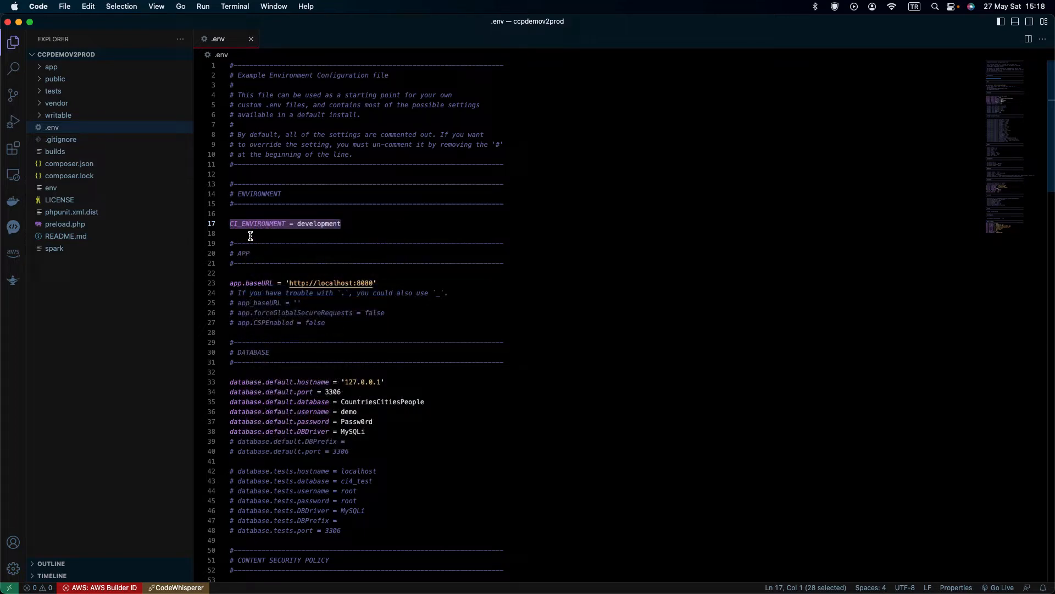
key(Escape)
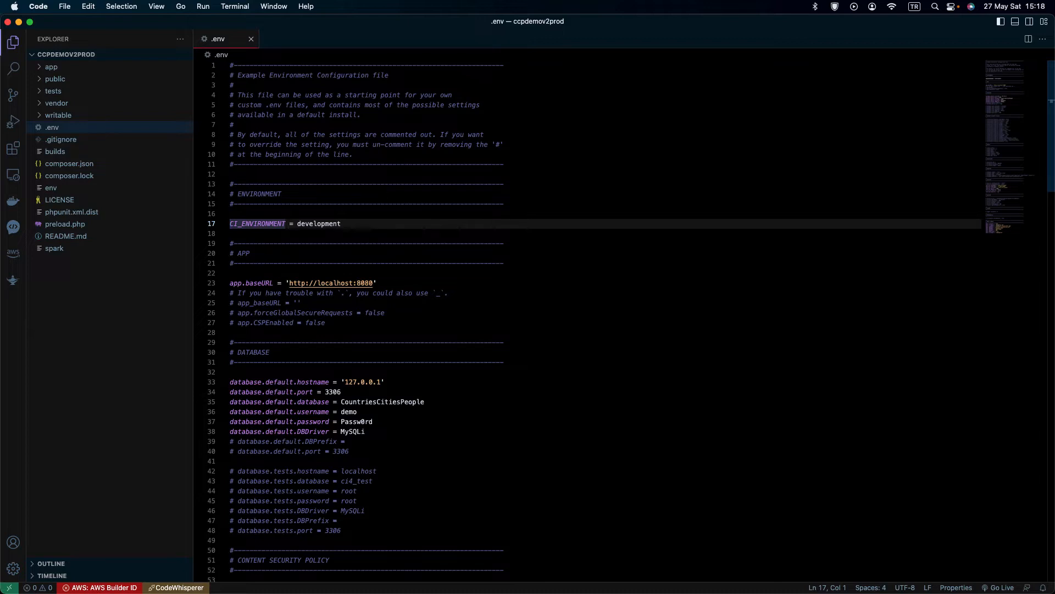
key(super+slash)
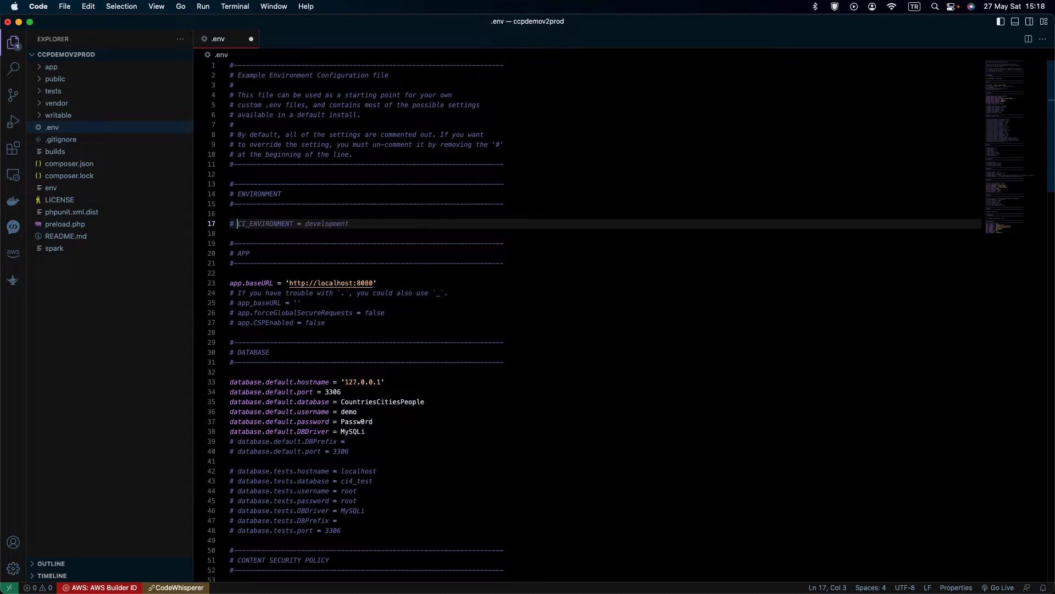
click(369, 223)
key(Return)
key(Tab)
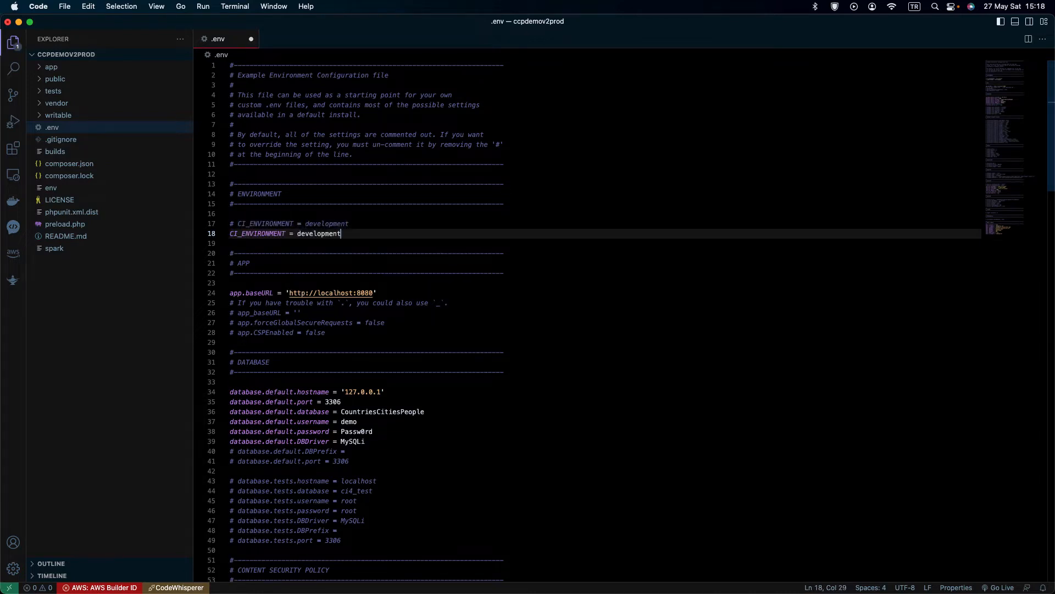
- Set the active CI_ENVIRONMENT value in the .env file to production
double_click(316, 234)
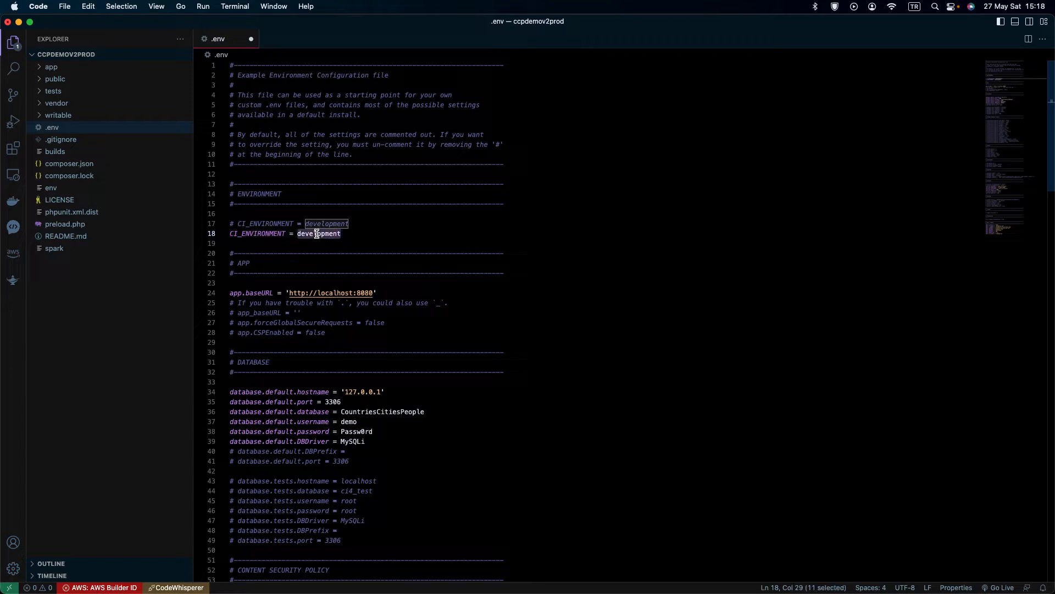
text(producti)
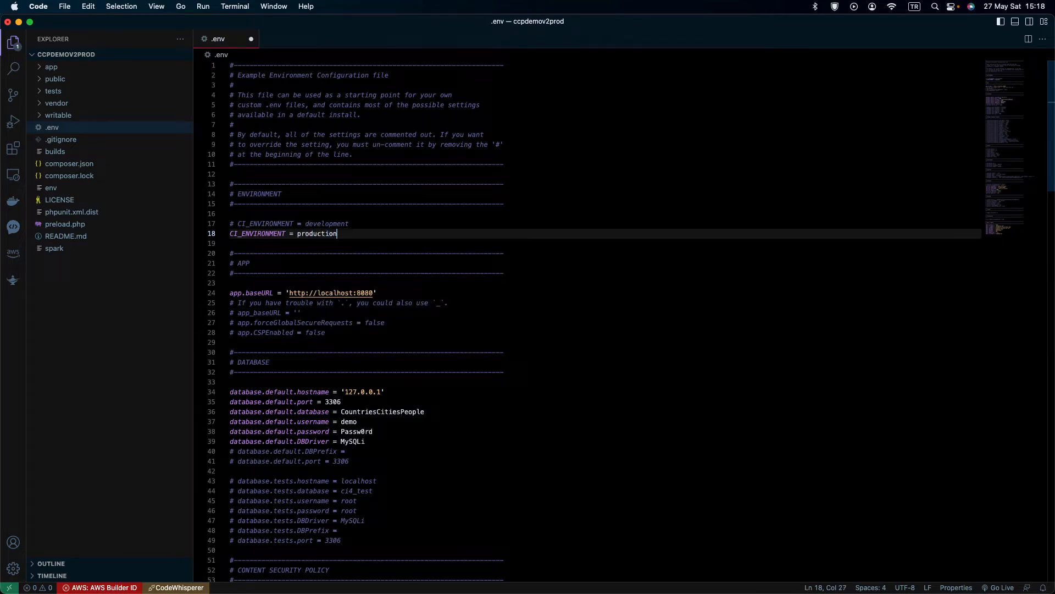
text(on)
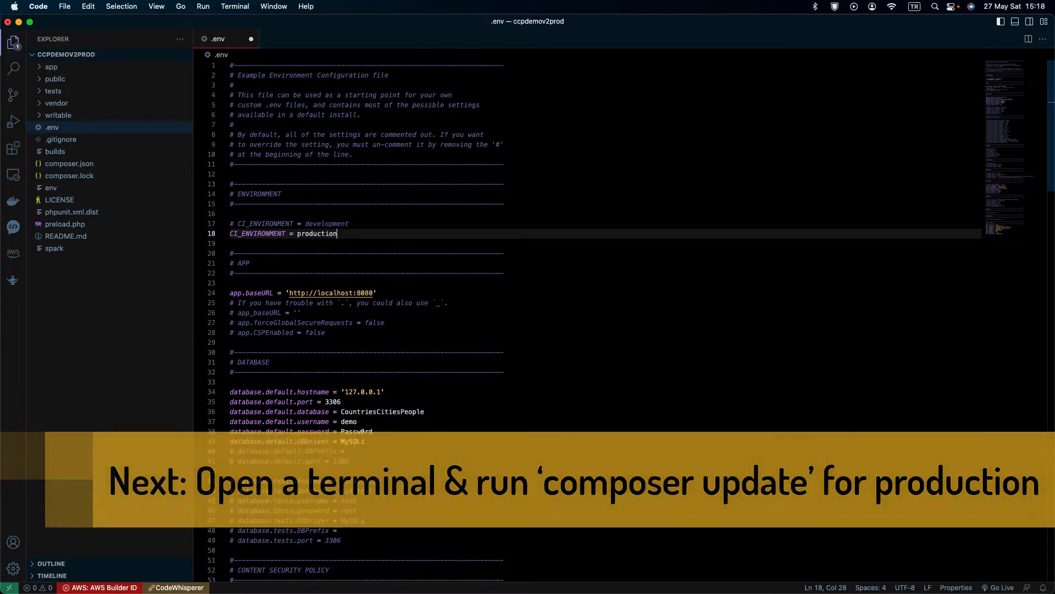
- Open a new terminal in the project folder and make its panel taller
click(231, 4)
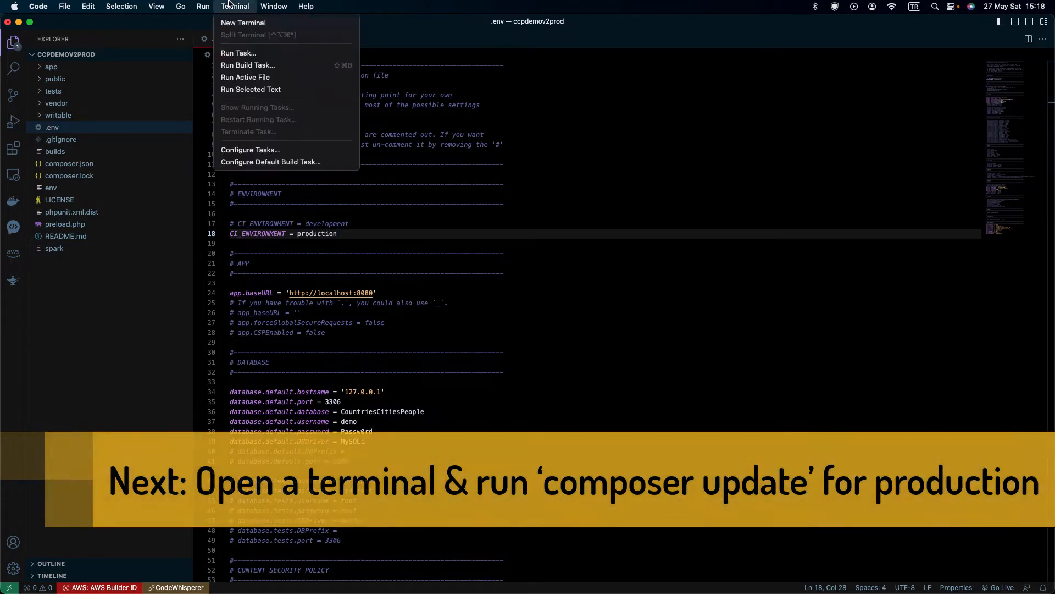
click(233, 23)
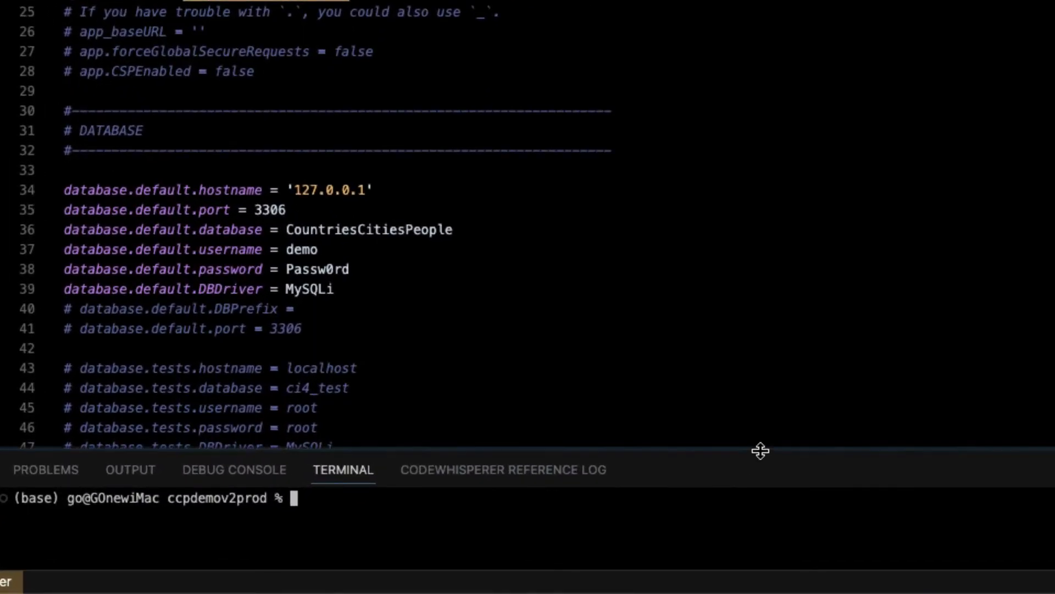
drag(761, 451, 765, 352)
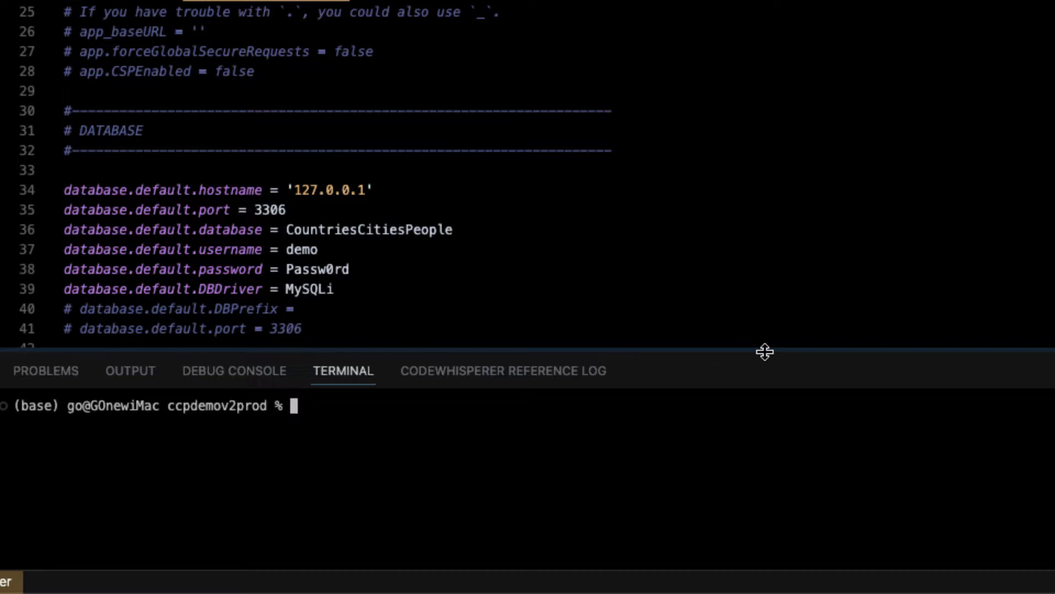
- Run composer update --no-dev in the ccpdemov2prod project folder
text(com)
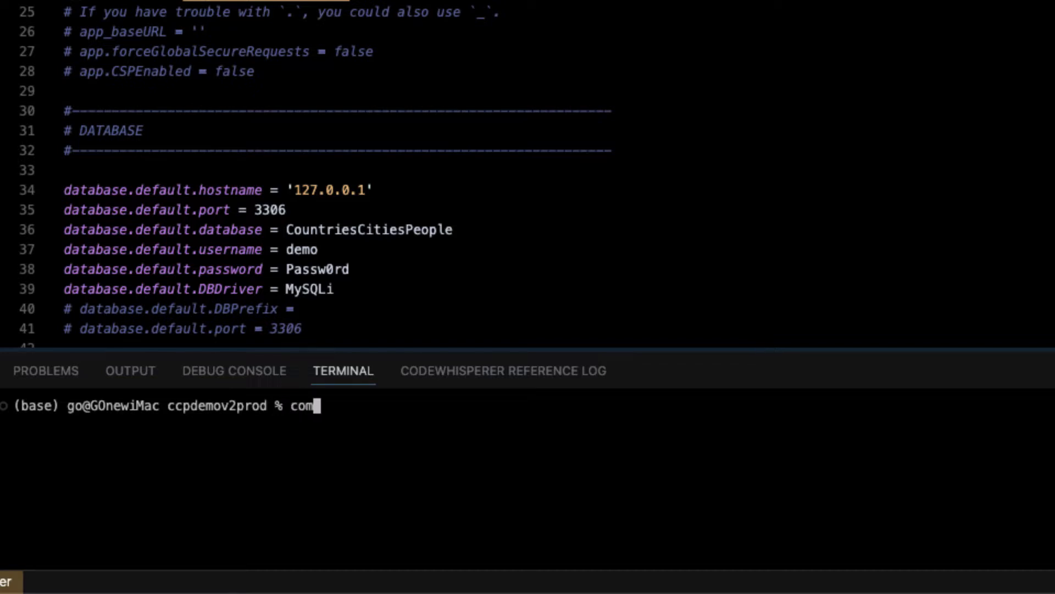
text(poser update)
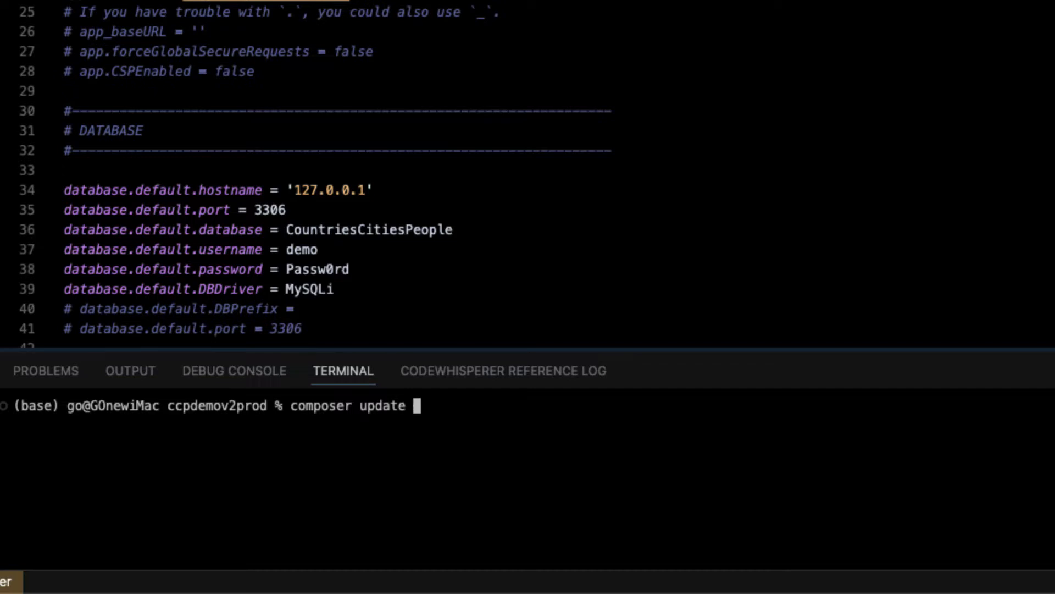
text( --no-de)
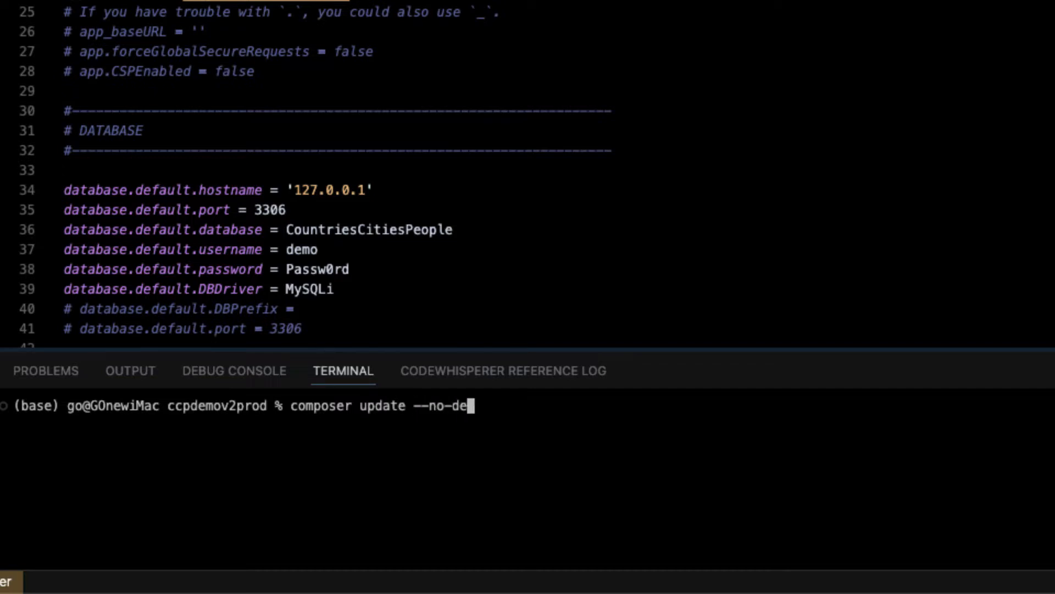
text(v)
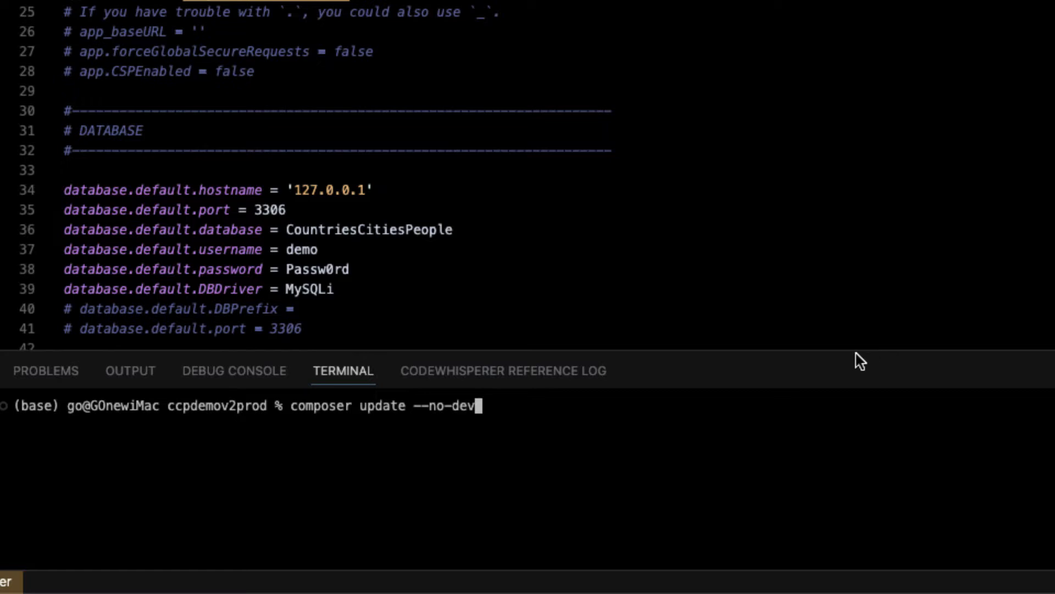
drag(856, 350, 855, 78)
key(Return)
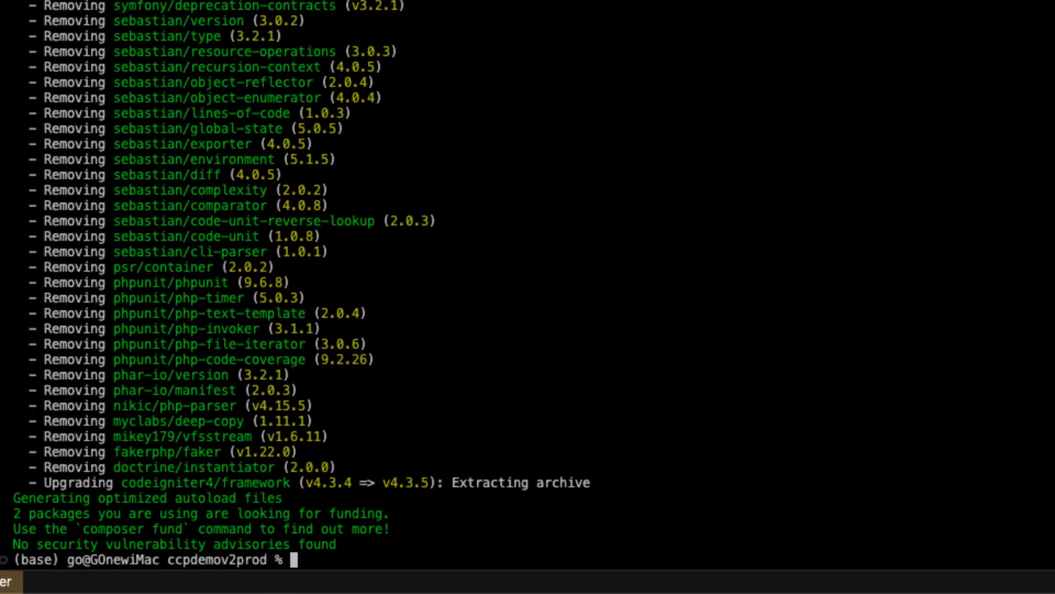
scroll(528, 286, down, 3)
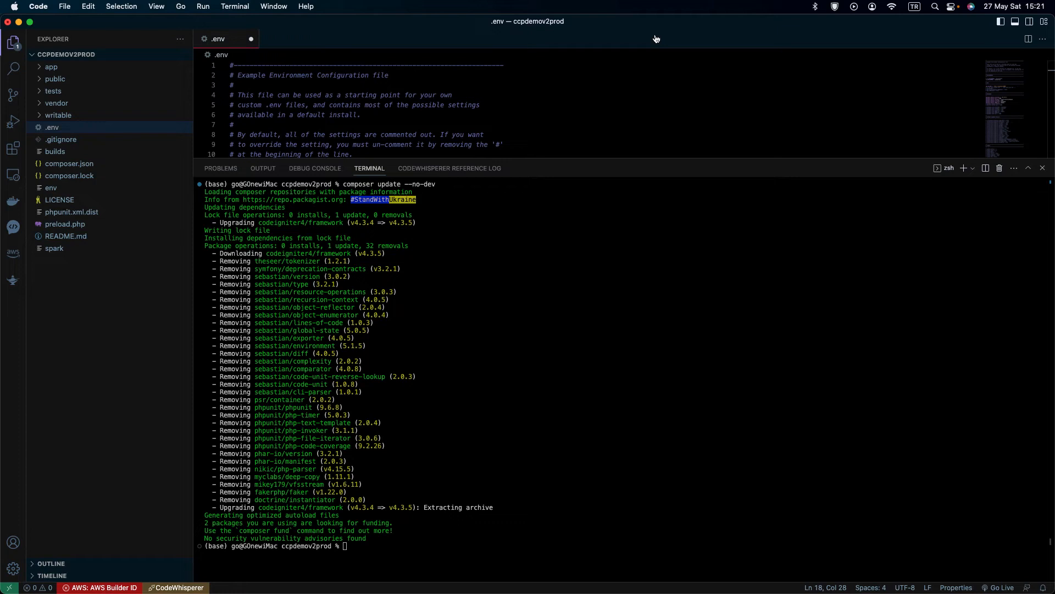
- Shrink the terminal panel and save the edited .env file
drag(554, 158, 555, 410)
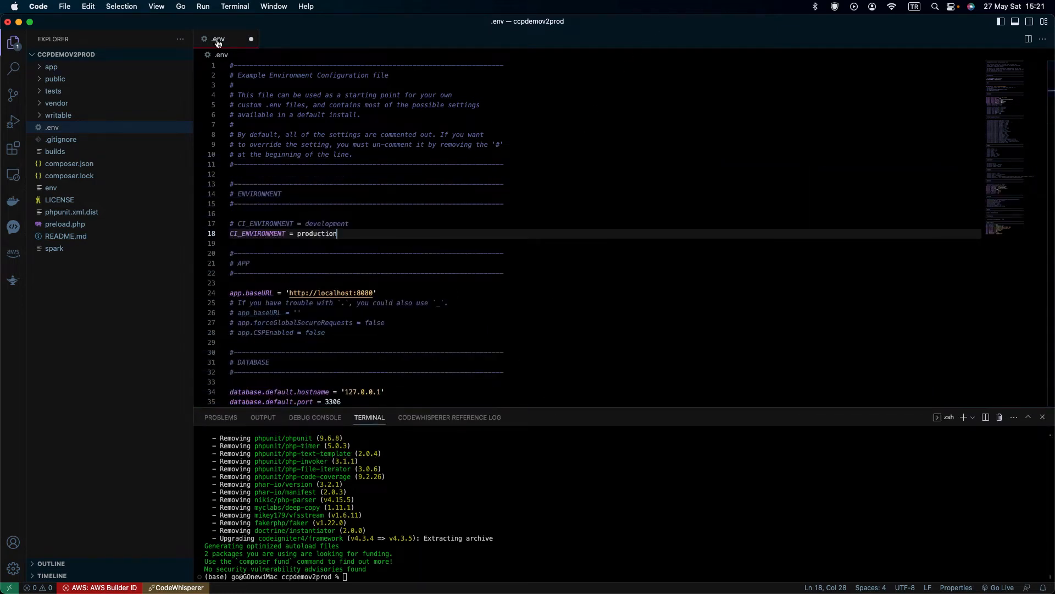
click(65, 6)
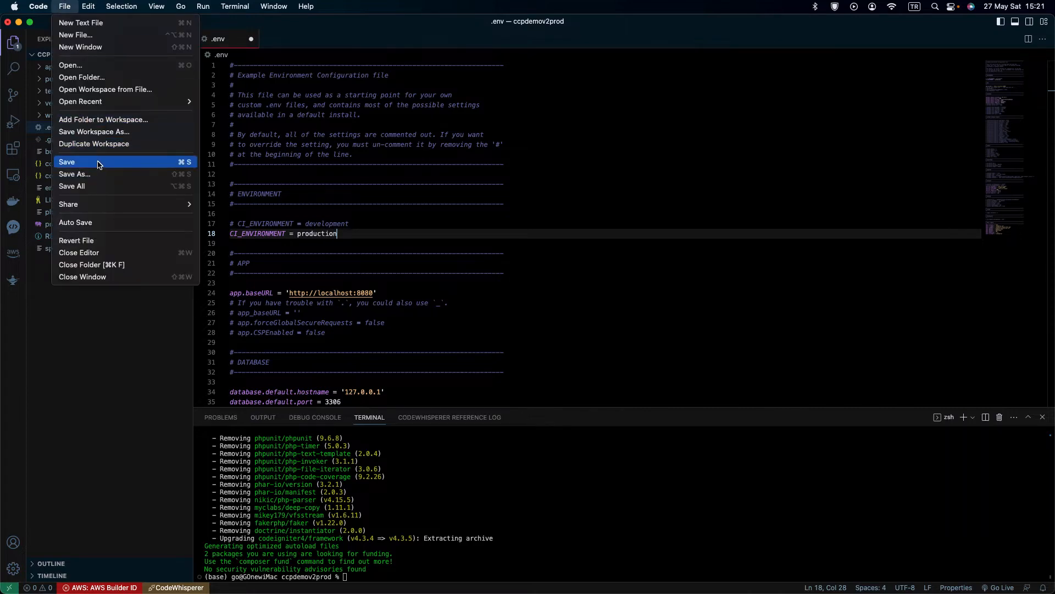
click(135, 164)
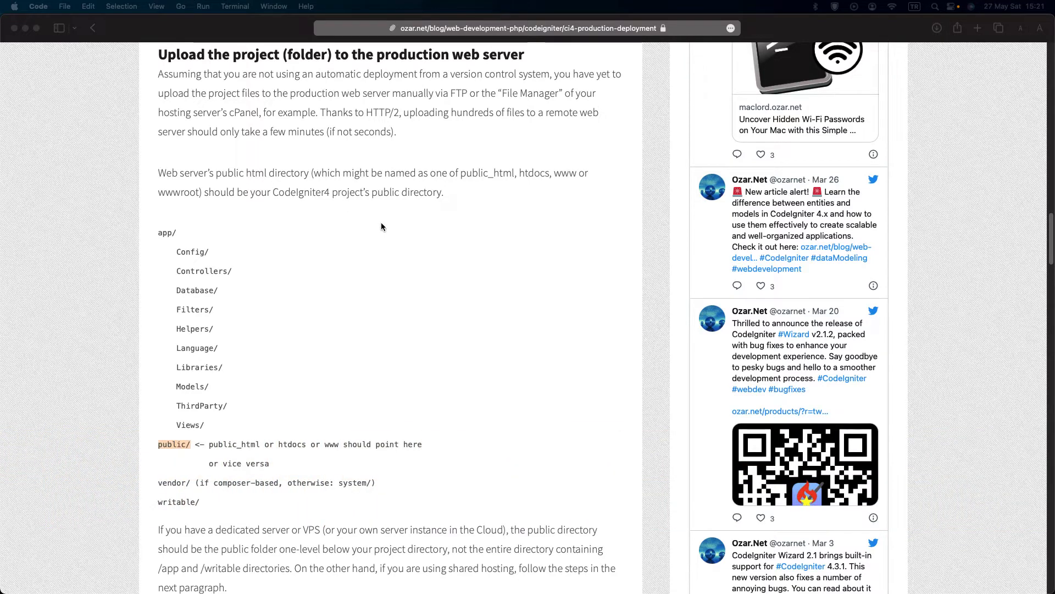
- Switch to Finder and compress the public folder inside ccpdemov2prod into a ZIP archive
click(156, 234)
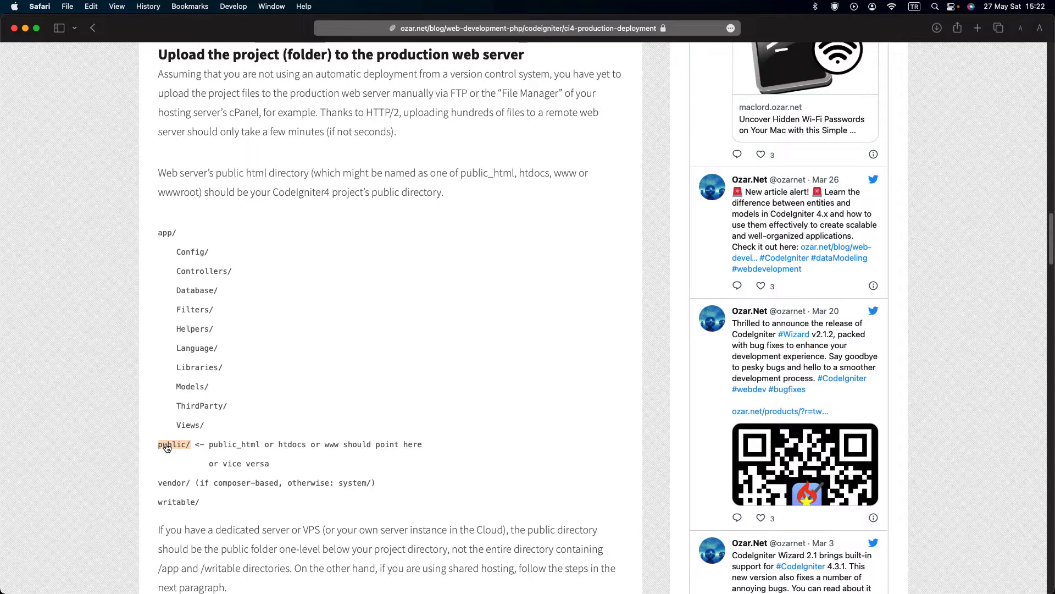
key(super+Tab)
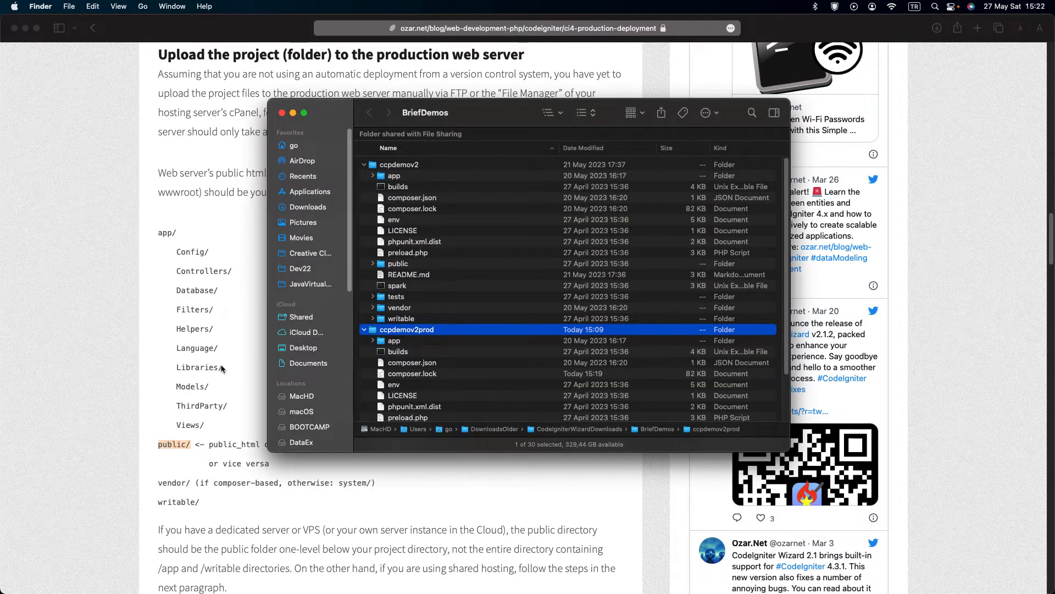
scroll(363, 167, down, 1)
click(363, 167)
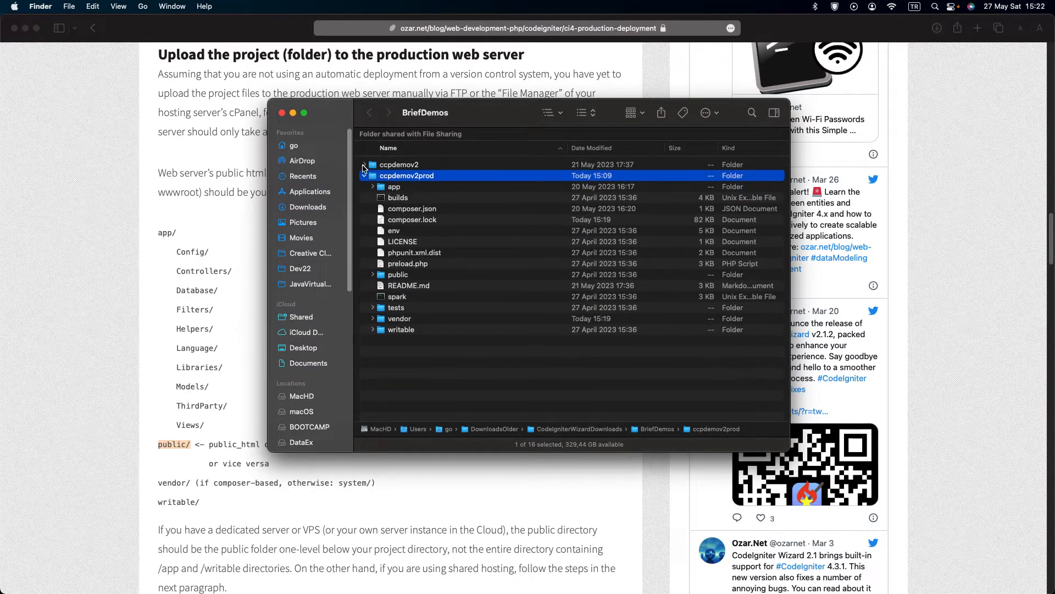
click(403, 278)
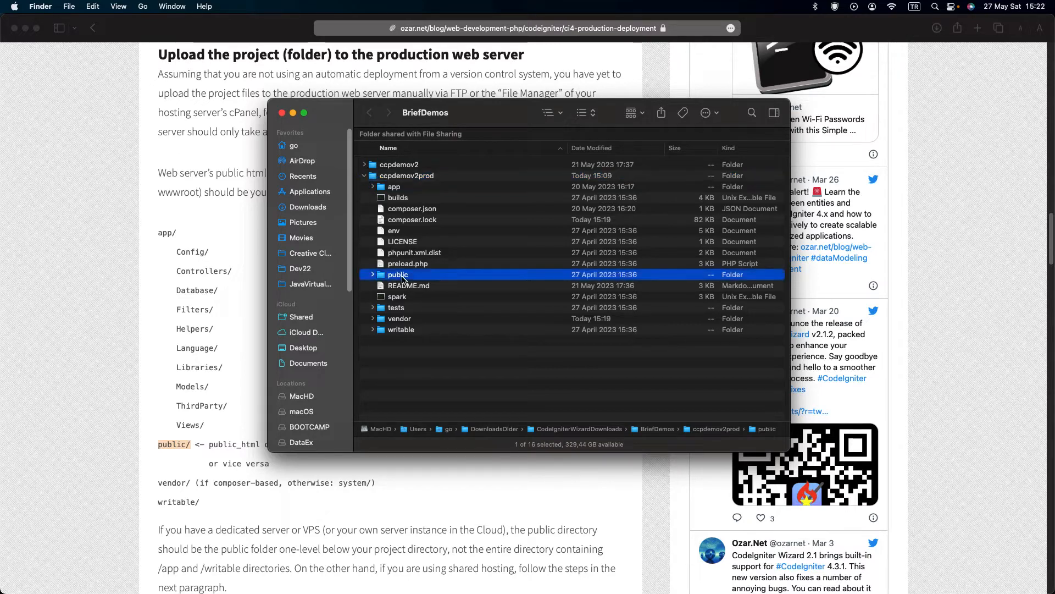
right_click(403, 279)
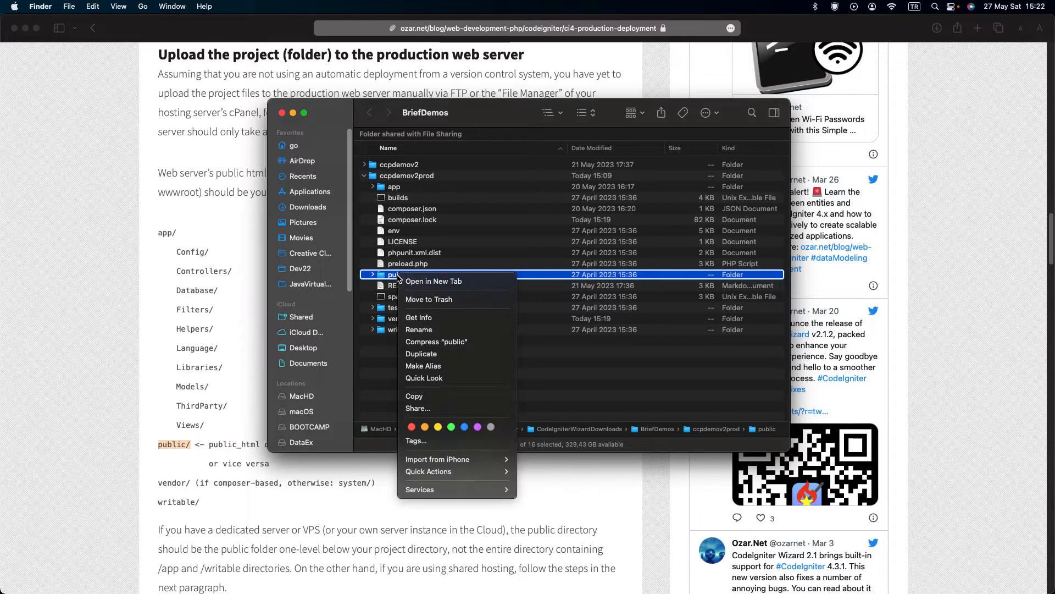
click(449, 345)
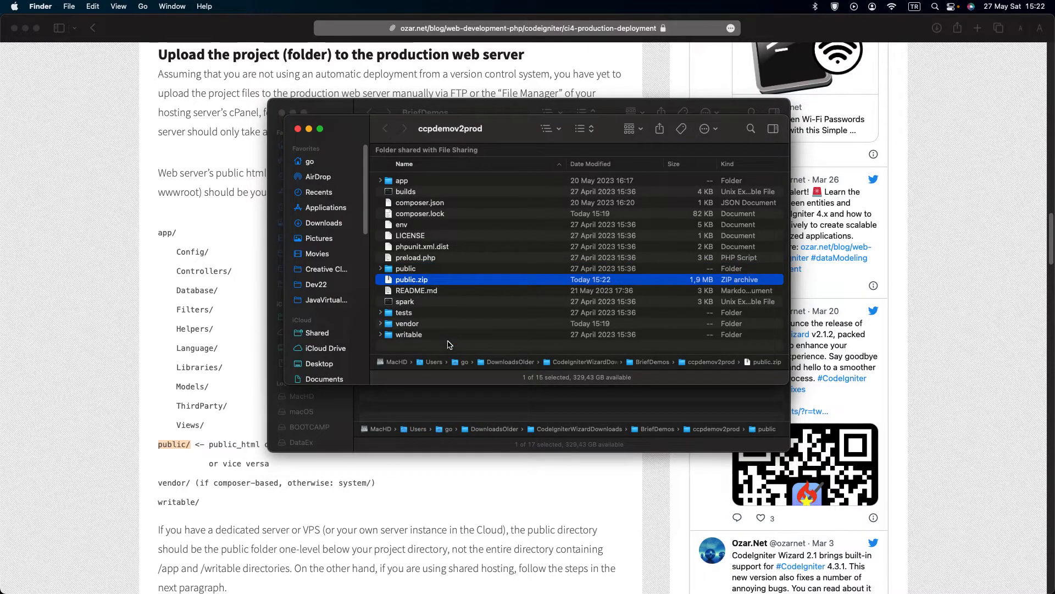
- Move public.zip and the public folder out of ccpdemov2prod into the parent BriefDemos folder
drag(784, 380, 810, 452)
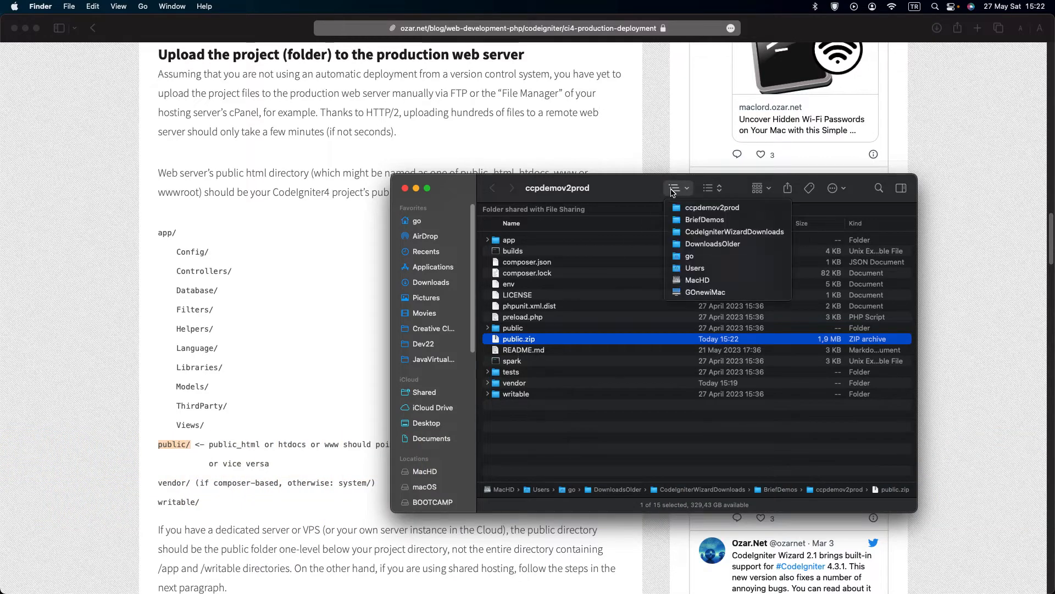
key(super+Up)
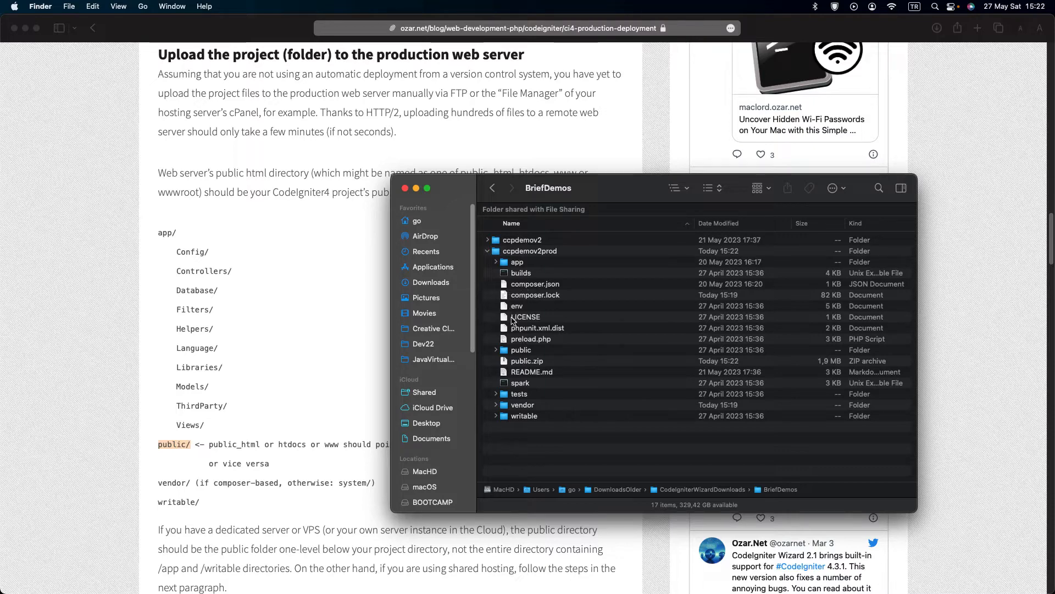
drag(518, 365, 561, 452)
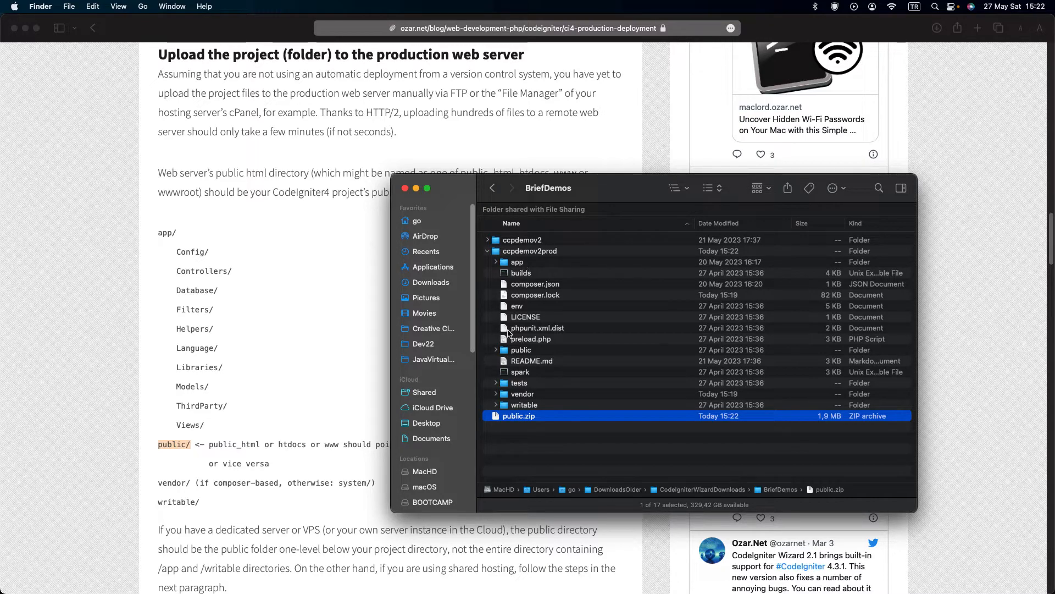
drag(520, 349, 536, 449)
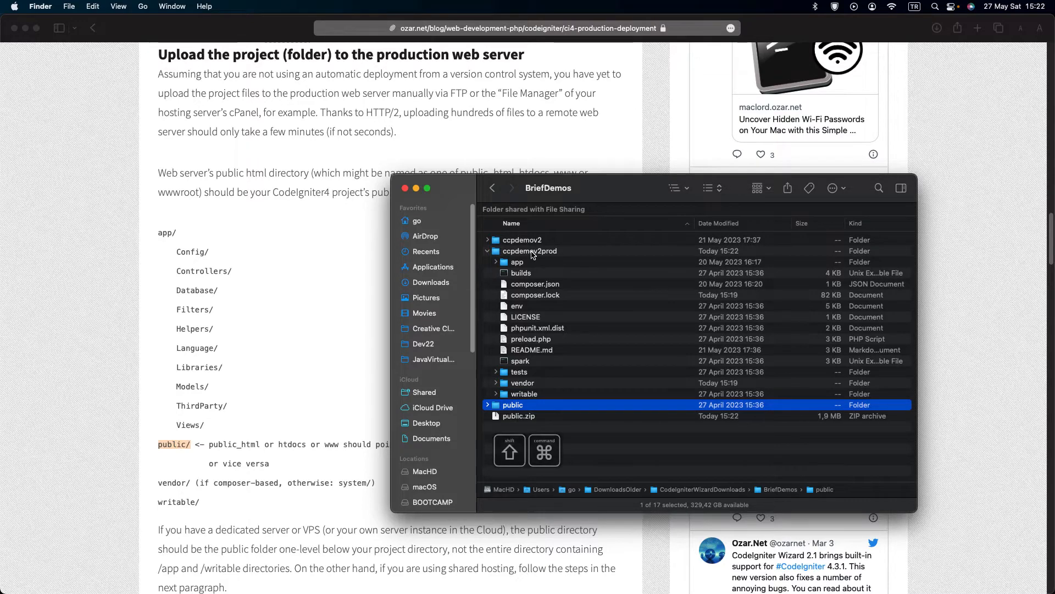
- Show hidden files and enlarge the BriefDemos window to check .env and .gitignore inside ccpdemov2prod
key(shift+super+period)
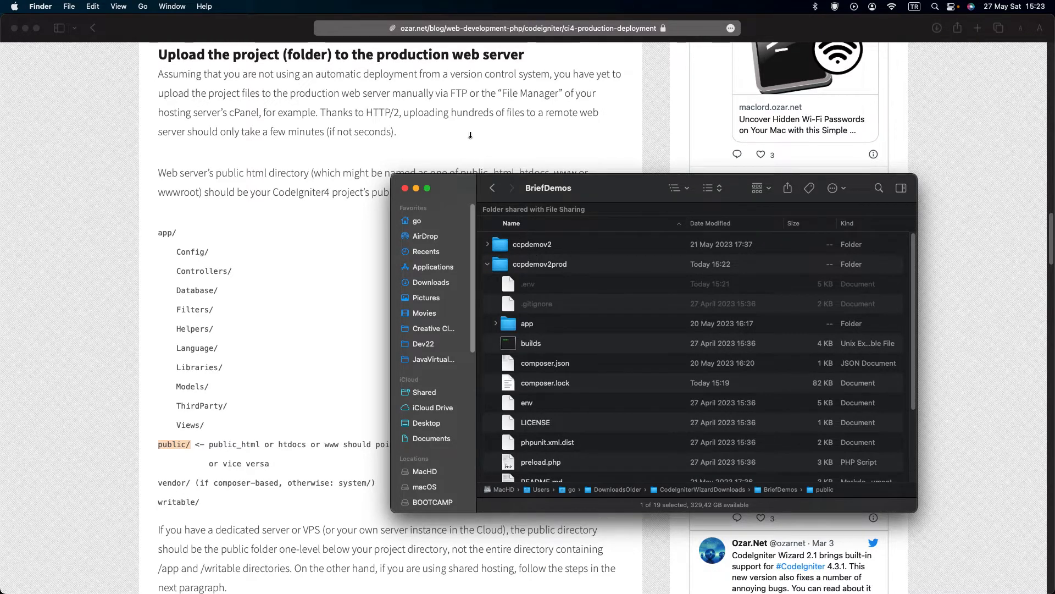
drag(471, 135, 471, 52)
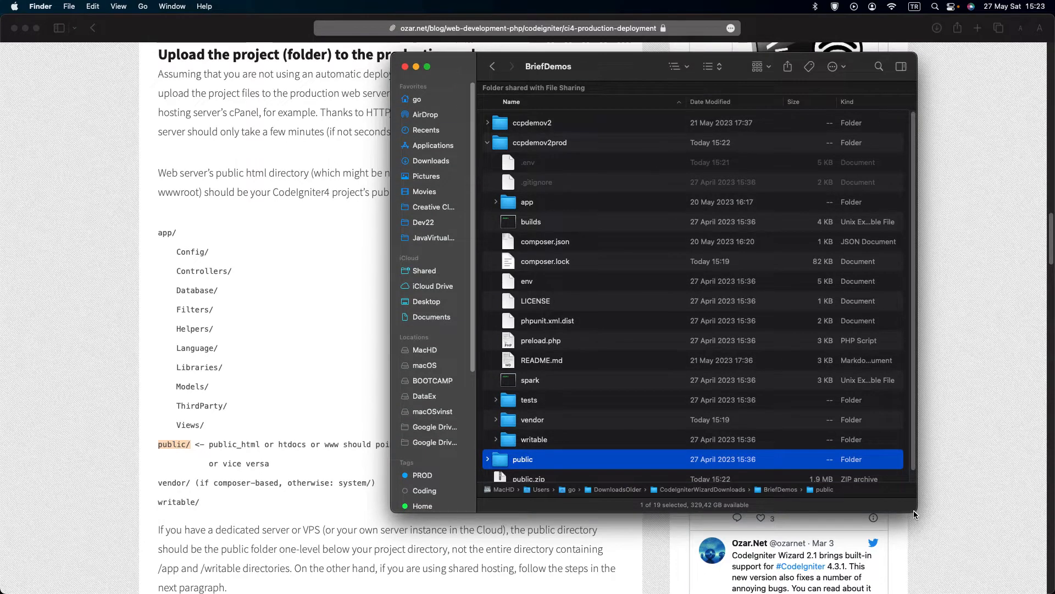
drag(914, 513, 990, 581)
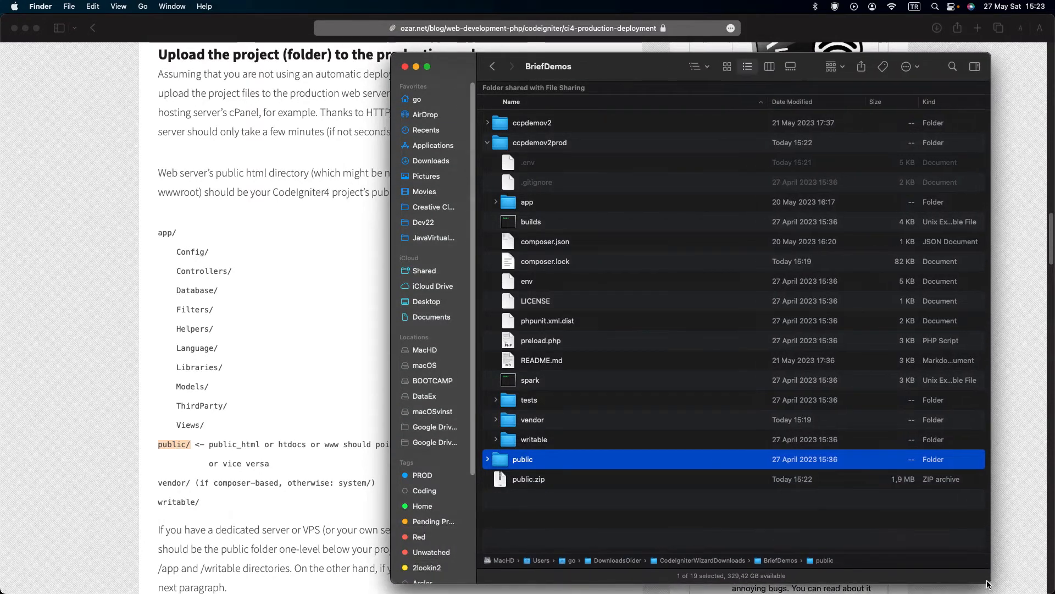
click(542, 164)
click(541, 186)
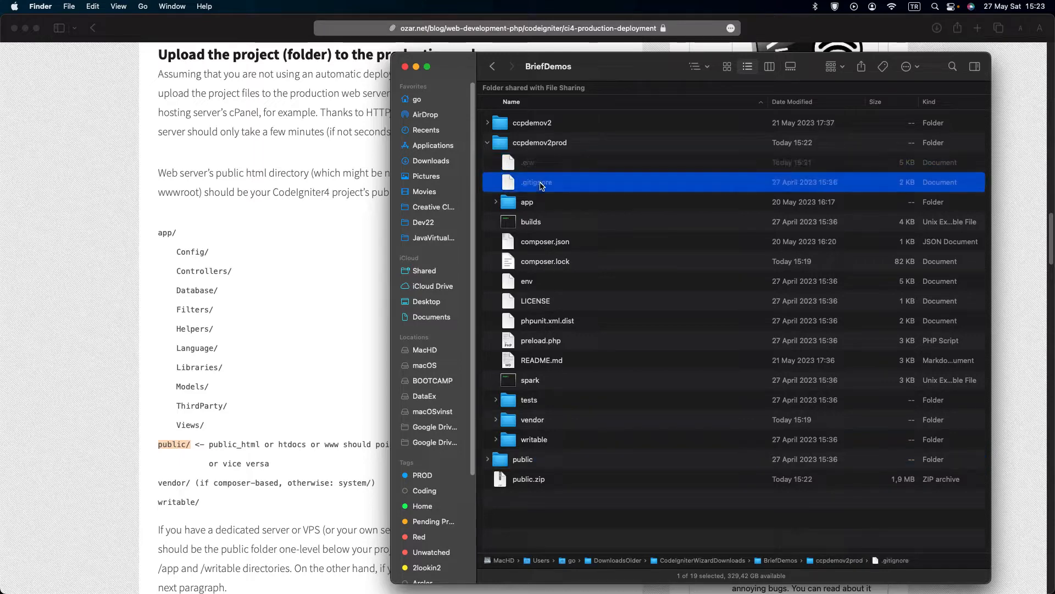
- Compress the ccpdemov2prod folder into a ZIP archive in BriefDemos
click(536, 144)
right_click(536, 144)
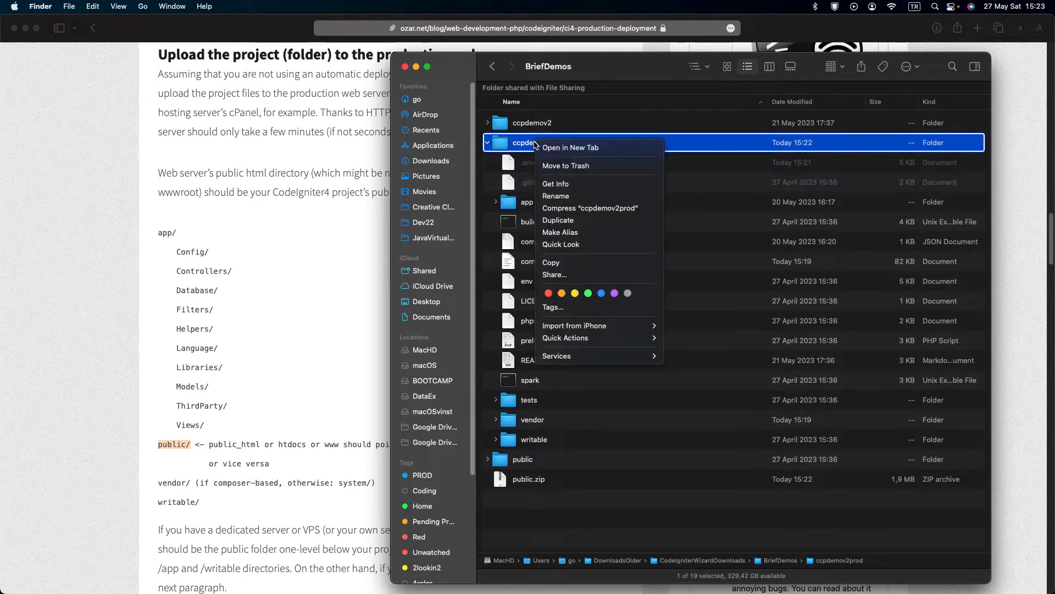
click(617, 214)
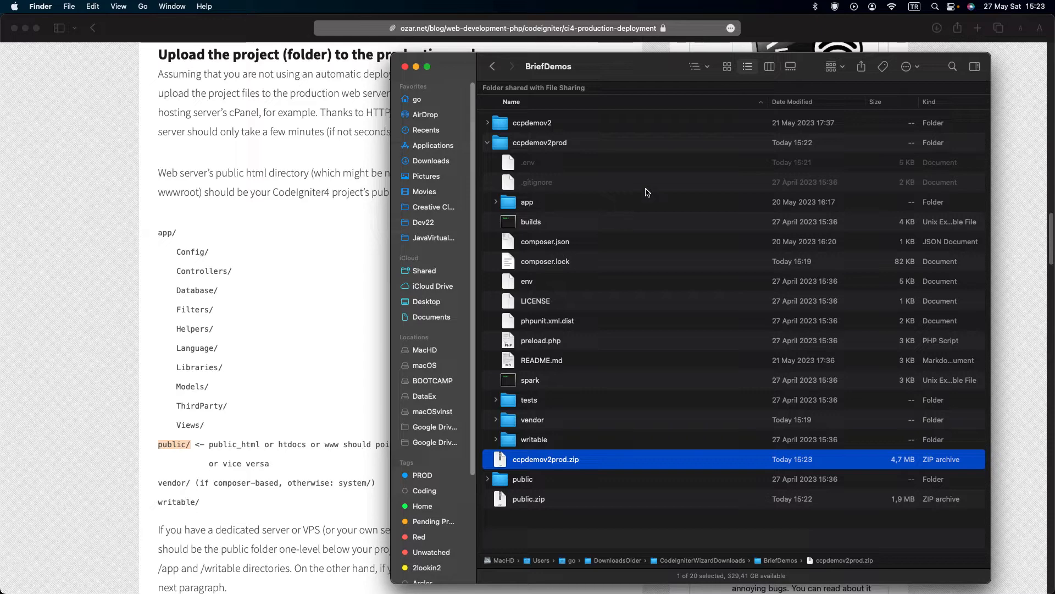
- Switch to Safari and open a2hosting.com in a new tab
click(978, 34)
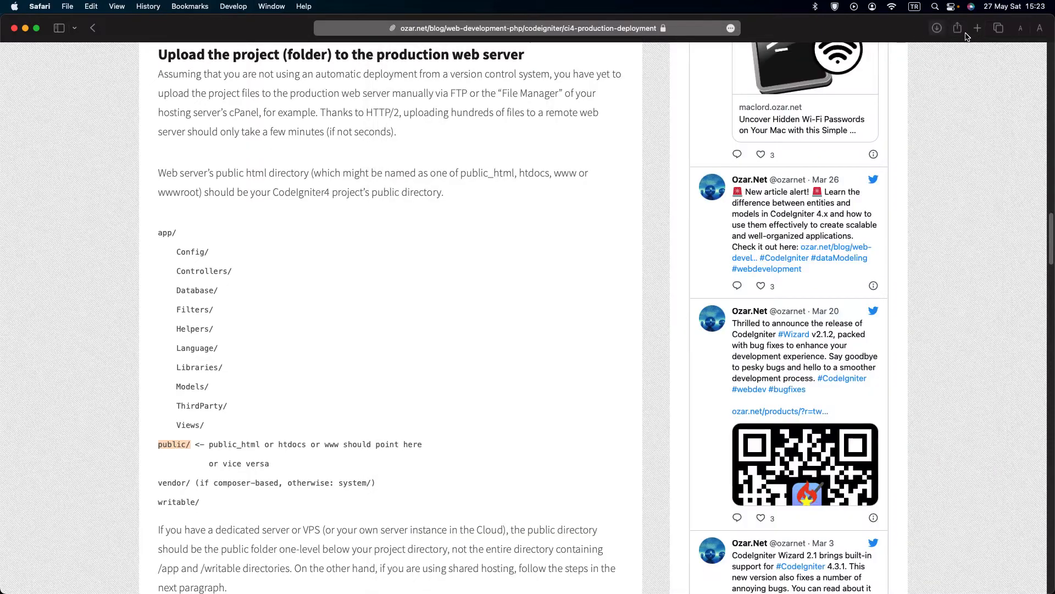
click(978, 31)
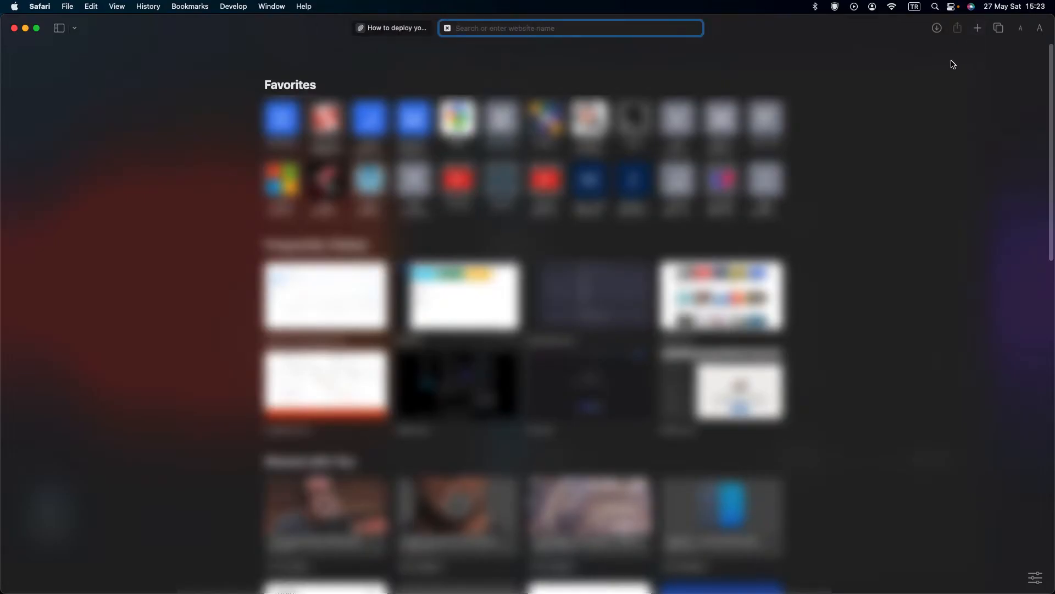
text(a2hosting.com)
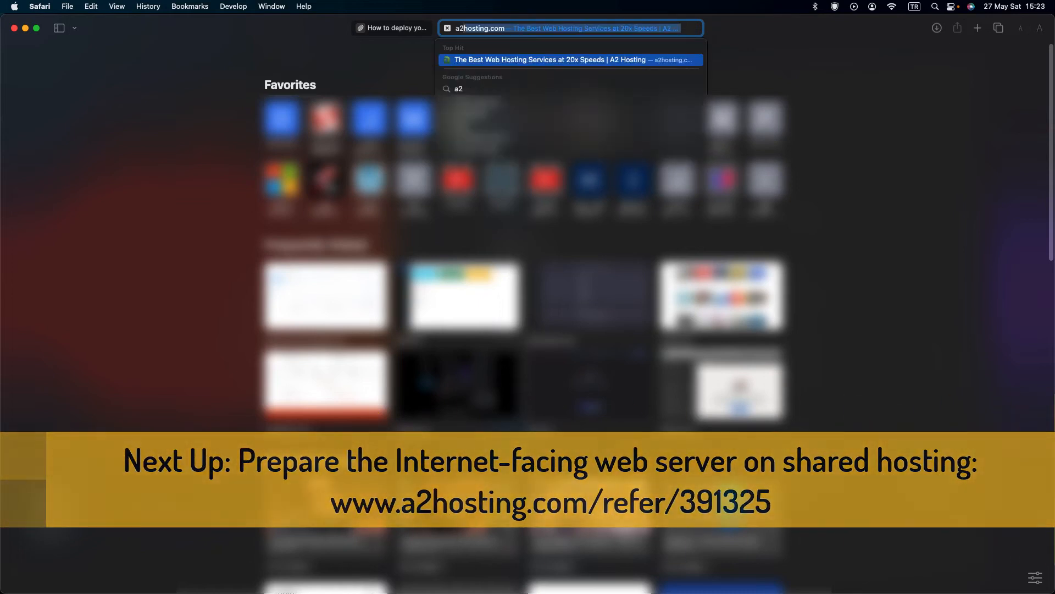
key(Return)
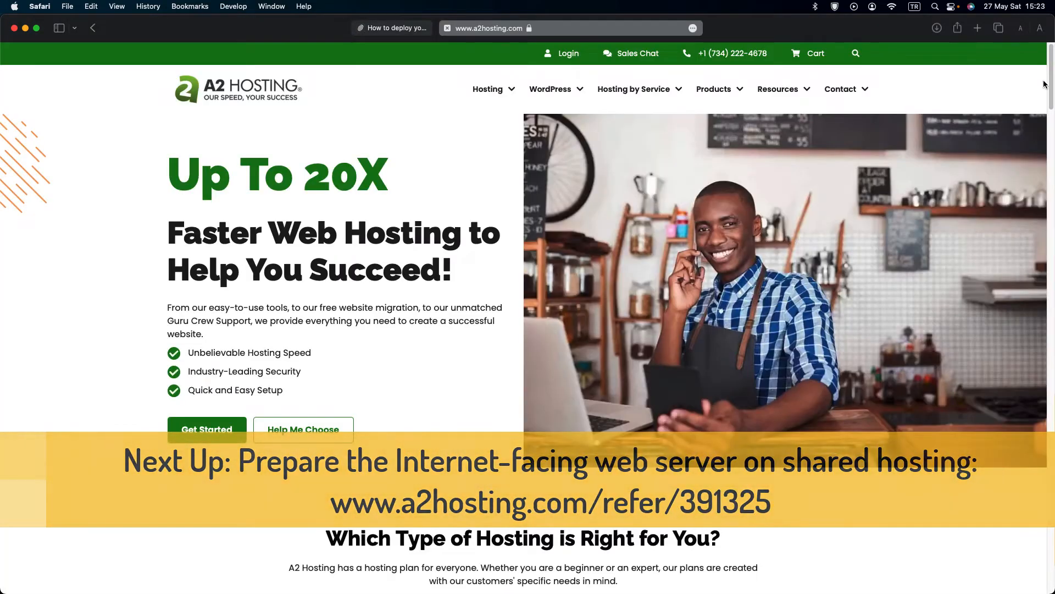
- Log in to the A2 Hosting account with the account e-mail and password, and save the password in iCloud Keychain
click(564, 60)
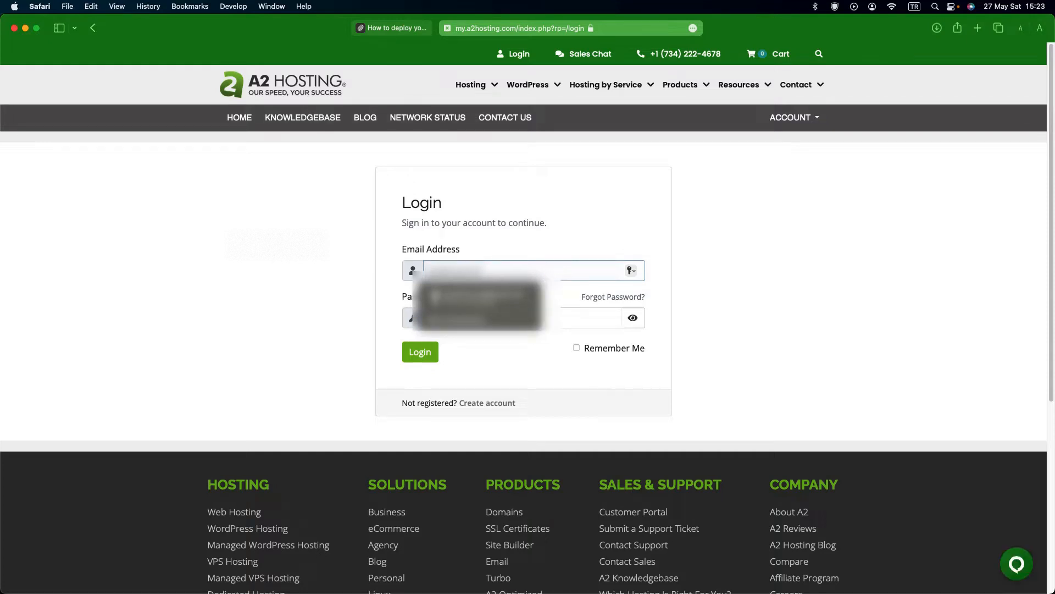
text(gmail.com)
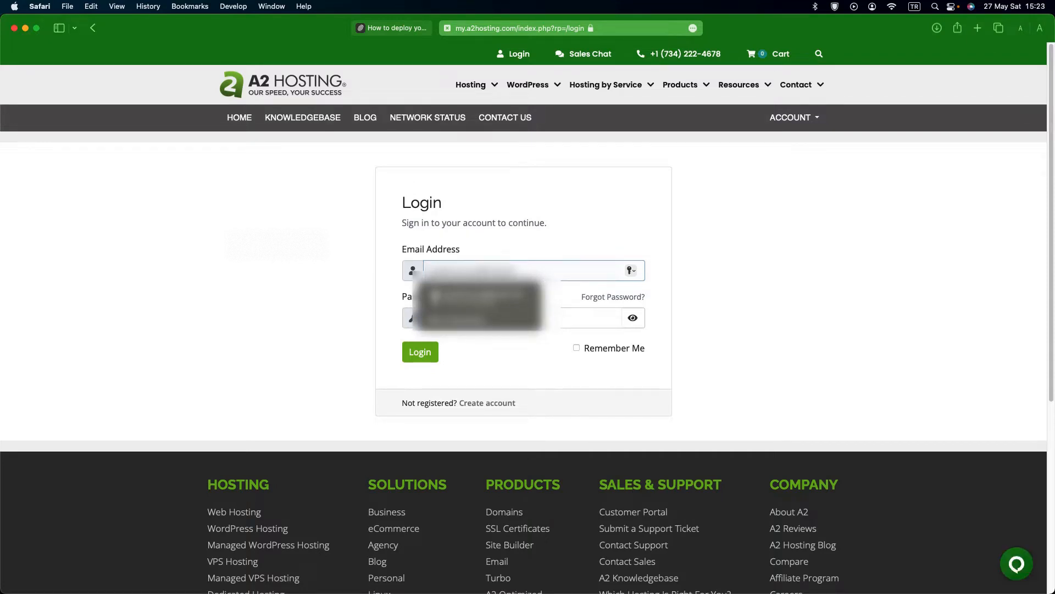
text(om)
key(Tab)
text(••••)
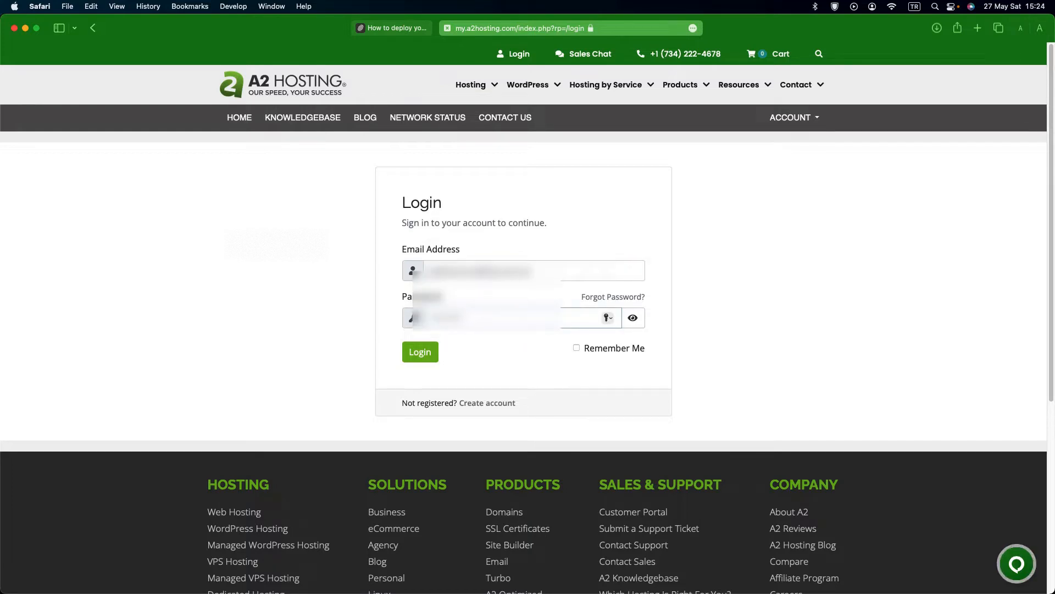
key(Return)
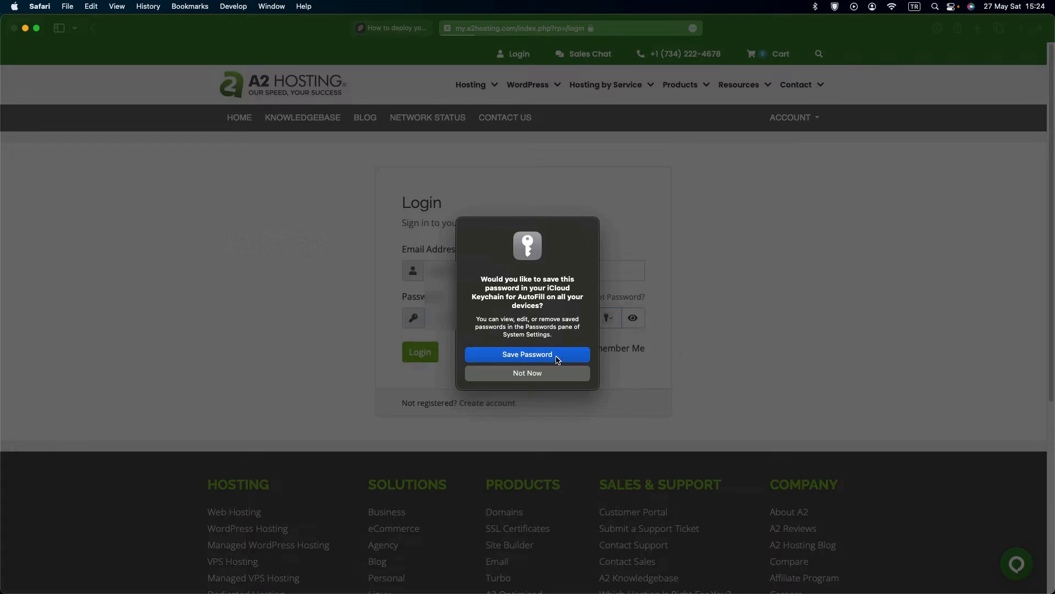
click(557, 358)
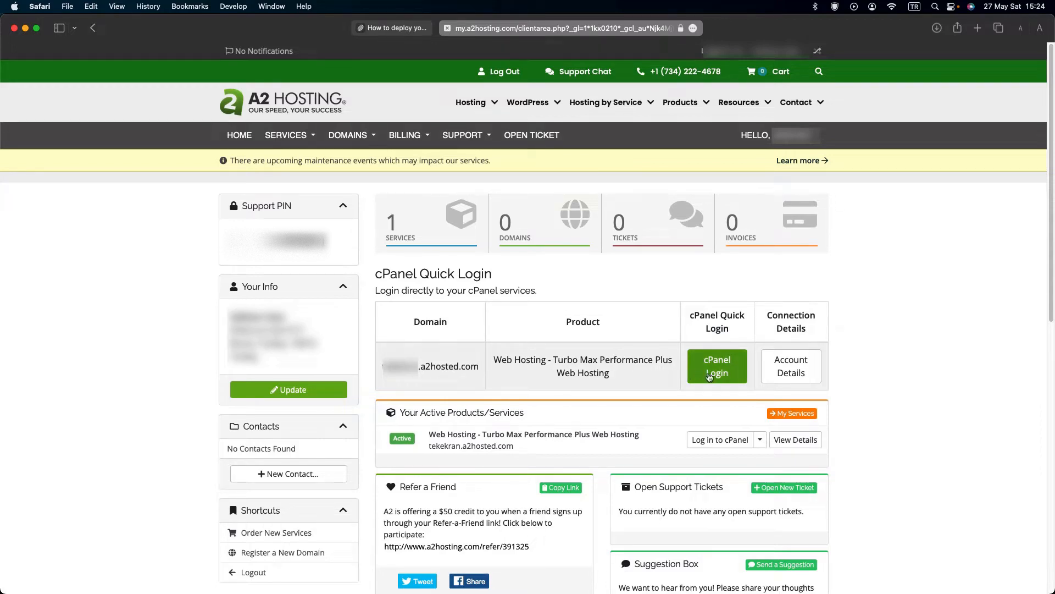
- Log in to cPanel from the A2 Hosting client area and open its File Manager
click(711, 377)
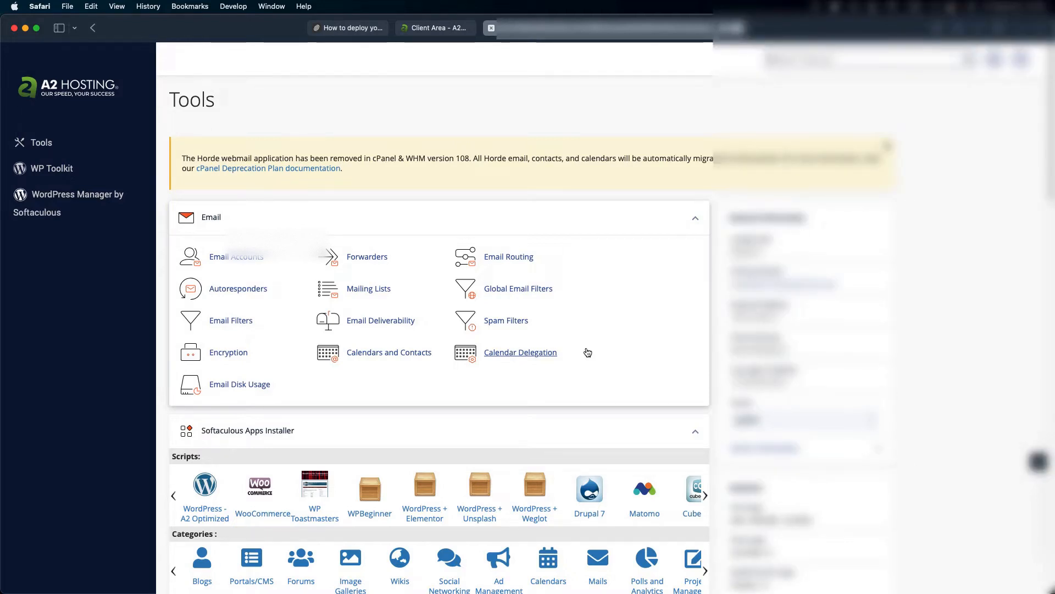
scroll(587, 352, down, 5)
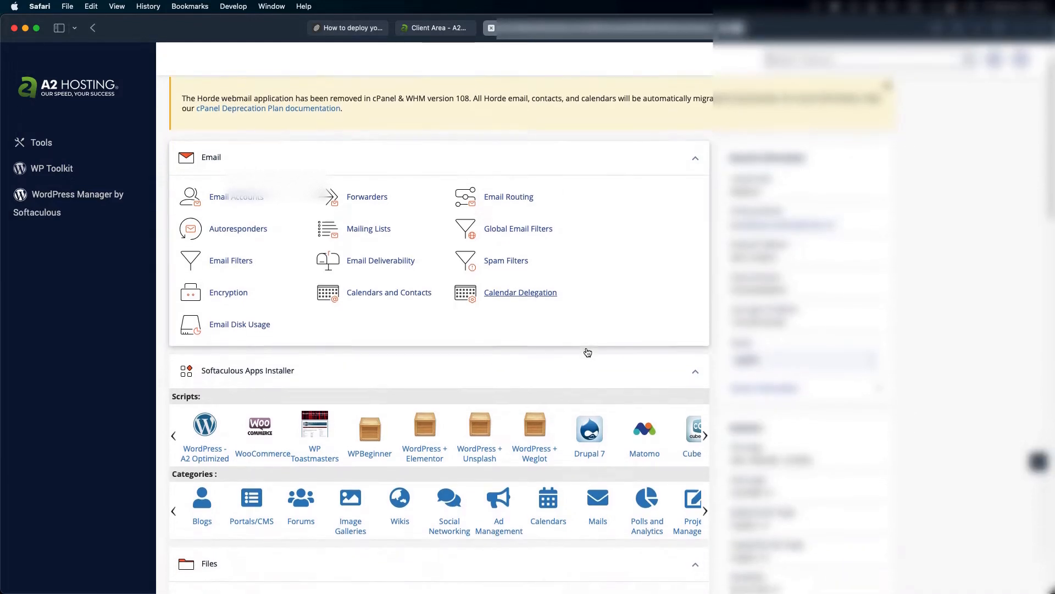
scroll(588, 353, down, 10)
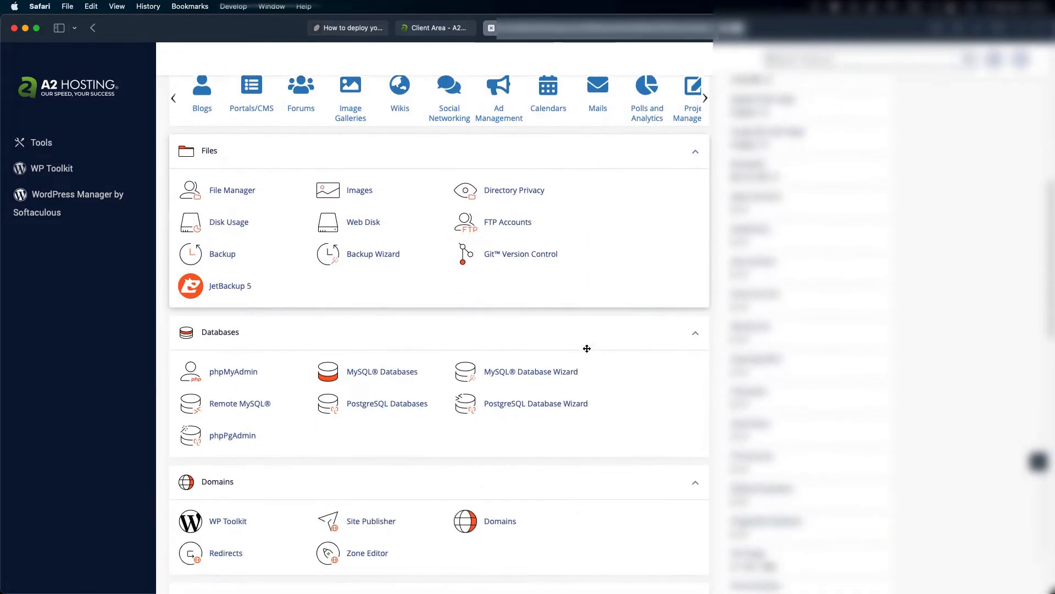
scroll(587, 349, down, 3)
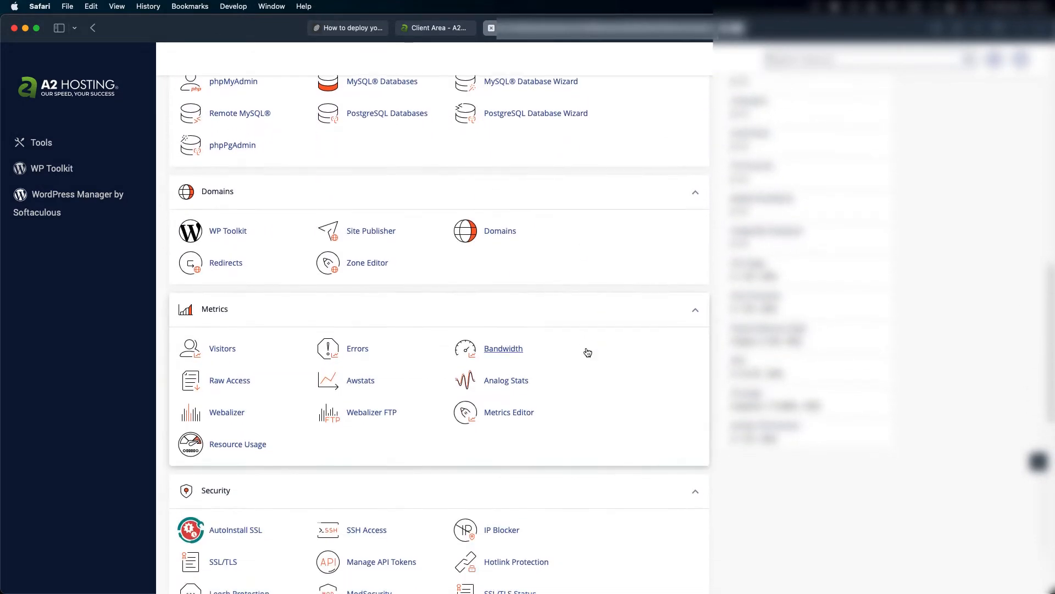
scroll(588, 352, down, 4)
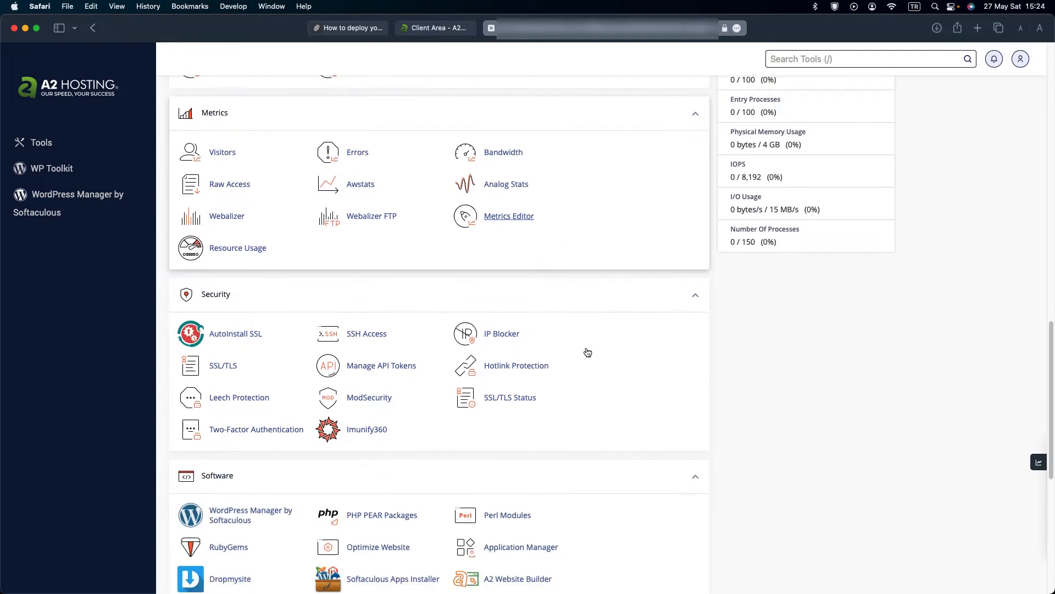
scroll(587, 352, down, 7)
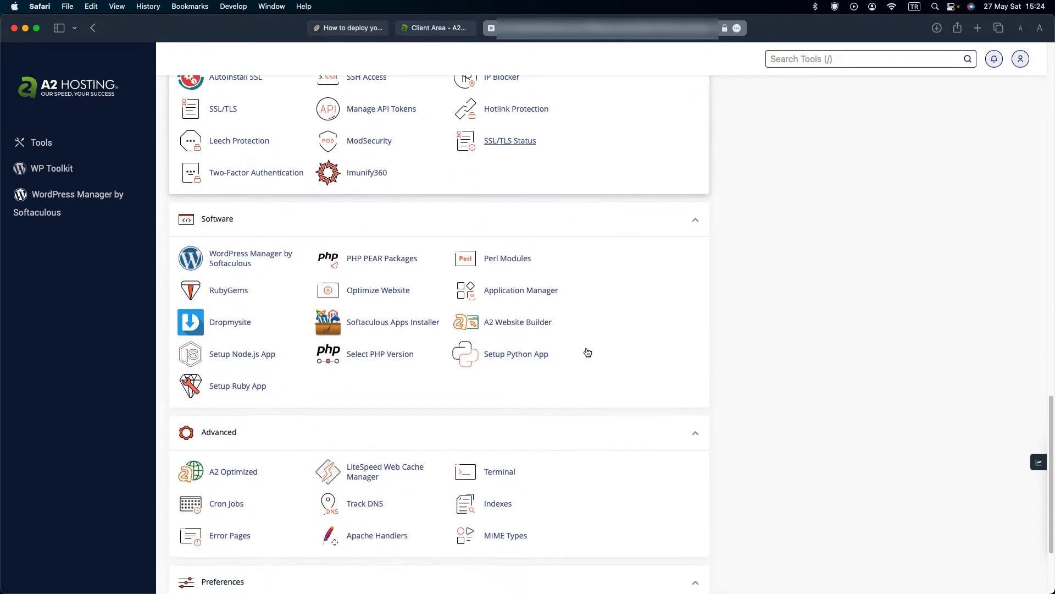
scroll(587, 351, up, 15)
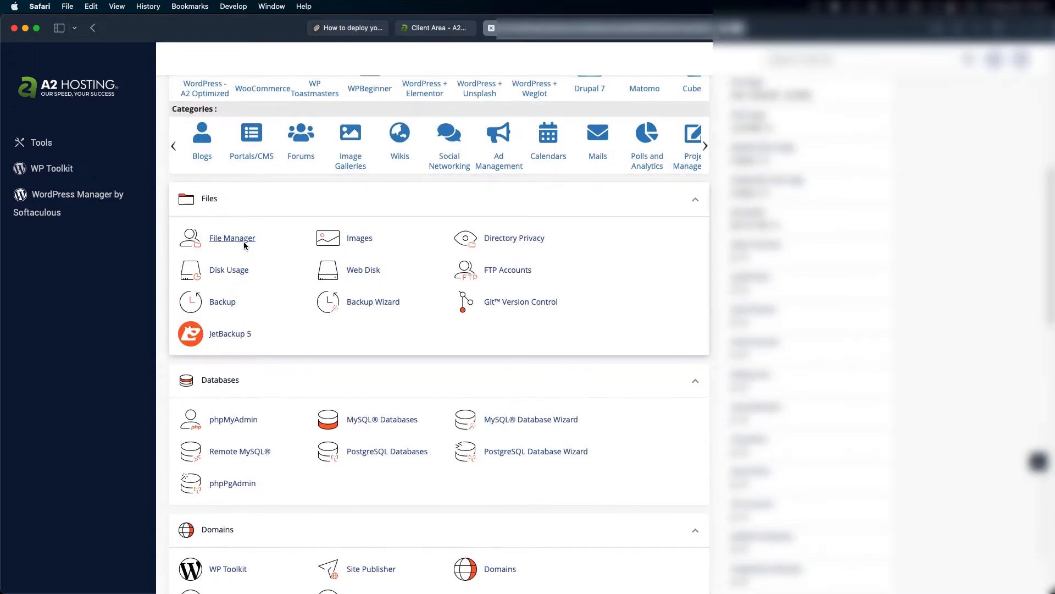
click(243, 241)
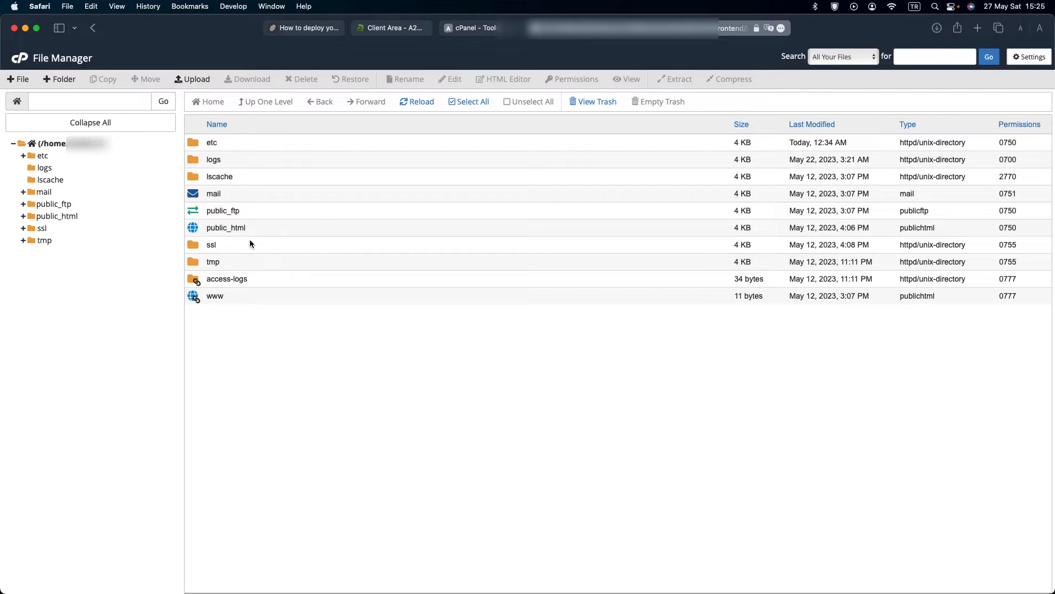
- Open the public_html folder and rename its index.php file to a2.php
click(23, 216)
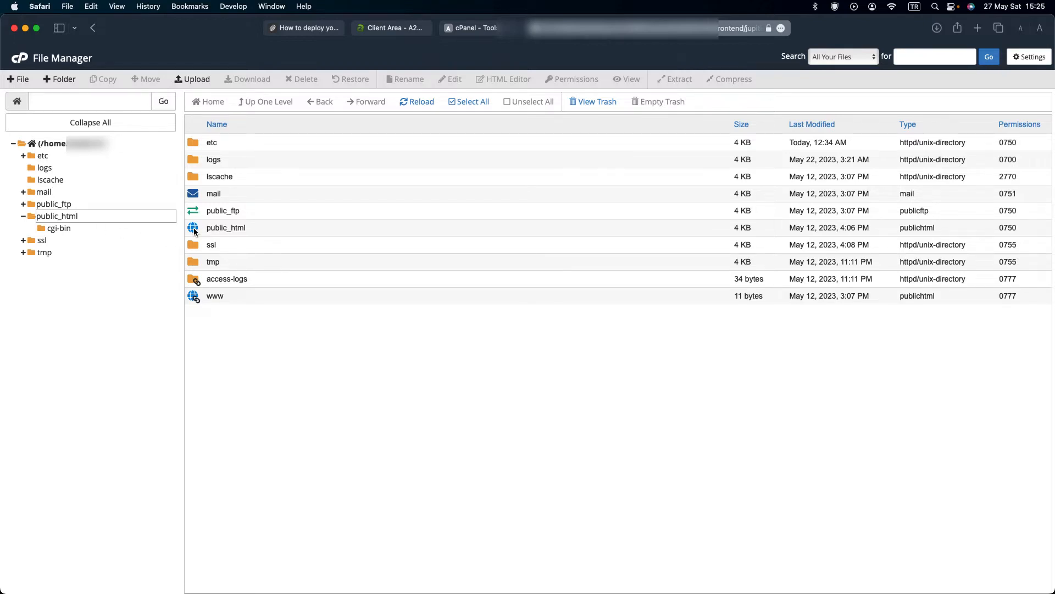
double_click(194, 231)
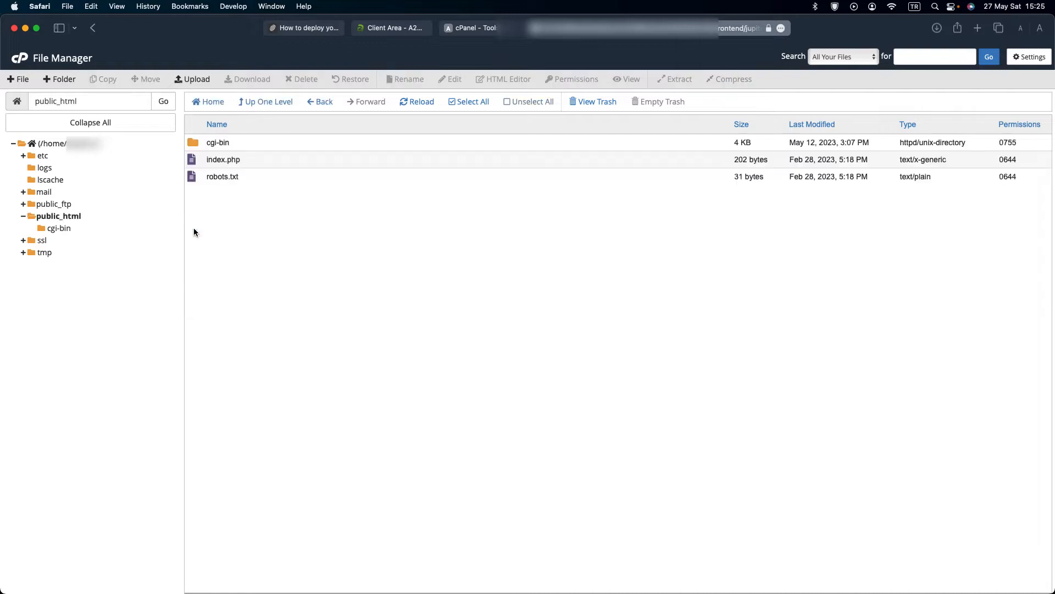
click(225, 160)
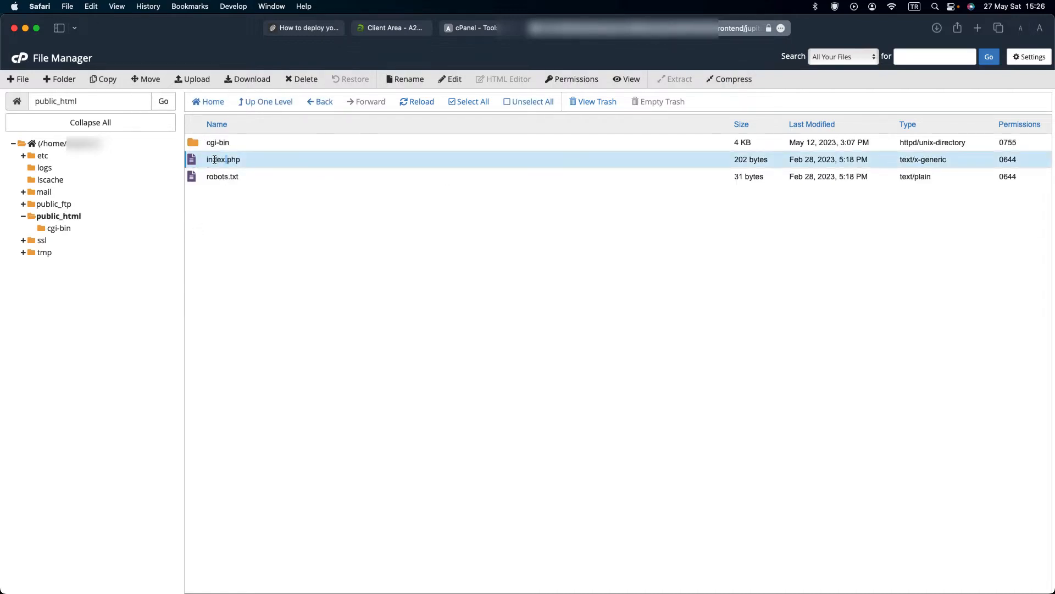
double_click(214, 160)
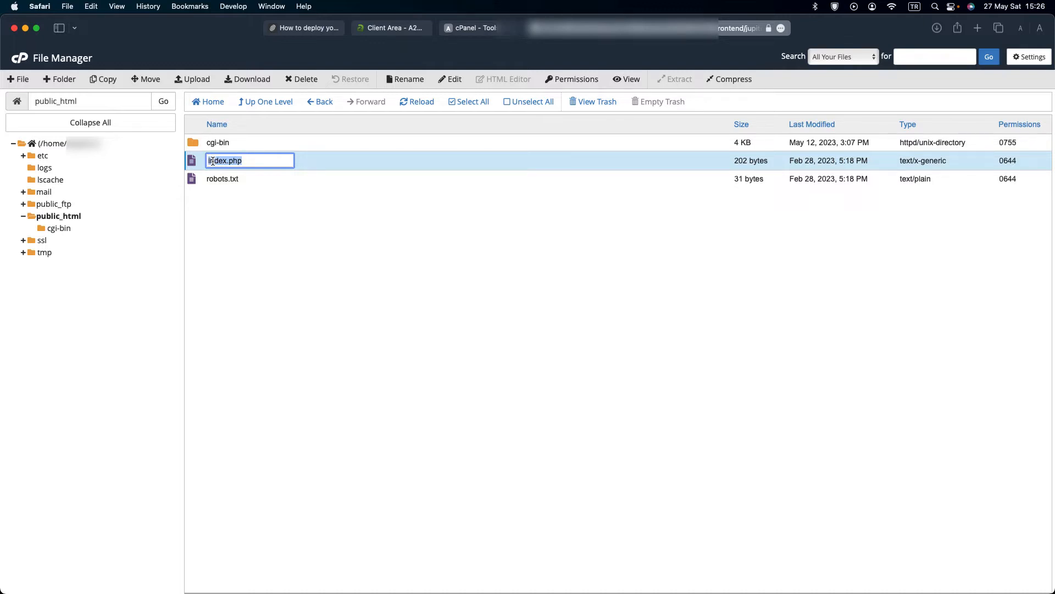
click(227, 161)
drag(226, 161, 184, 160)
key(BackSpace)
key(Delete)
text(a2)
key(Return)
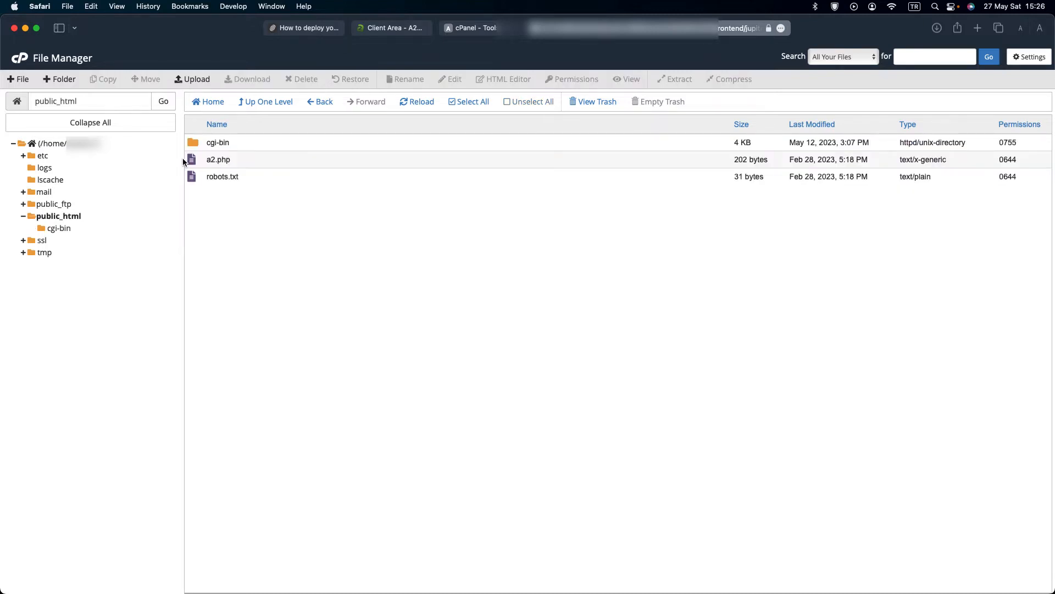
- View the contents of robots.txt in public_html and return to the file list
click(199, 181)
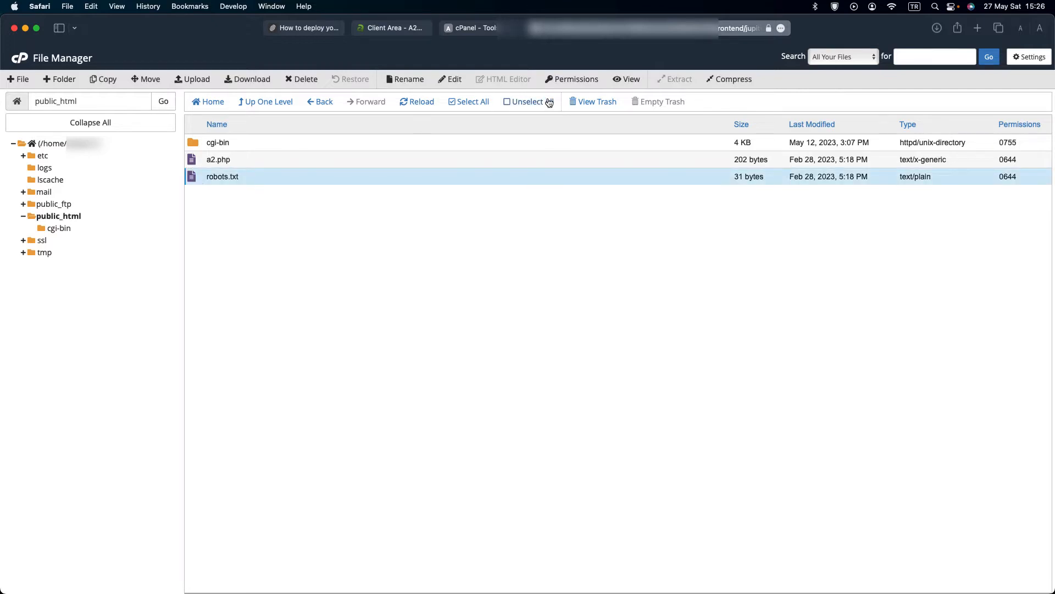
click(626, 80)
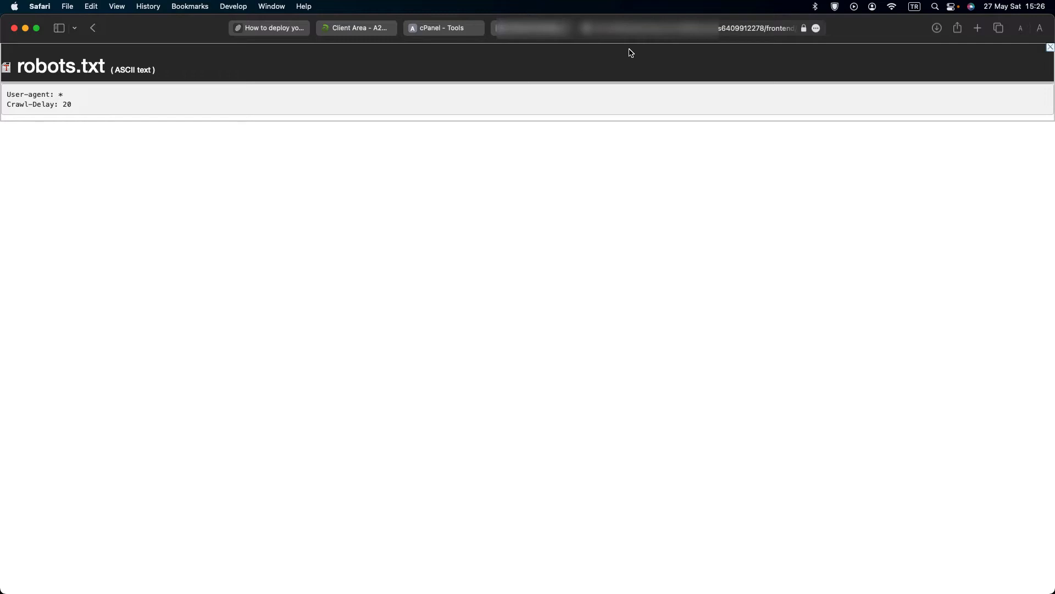
click(585, 28)
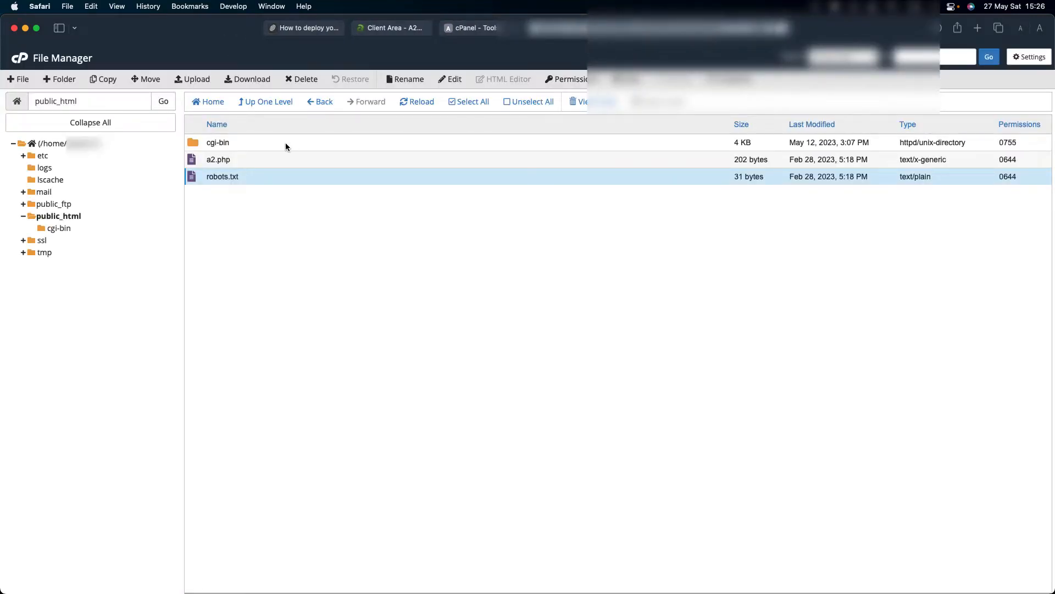
- Start a file upload to public_html and arrange the browser and the BriefDemos Finder window side by side
click(191, 80)
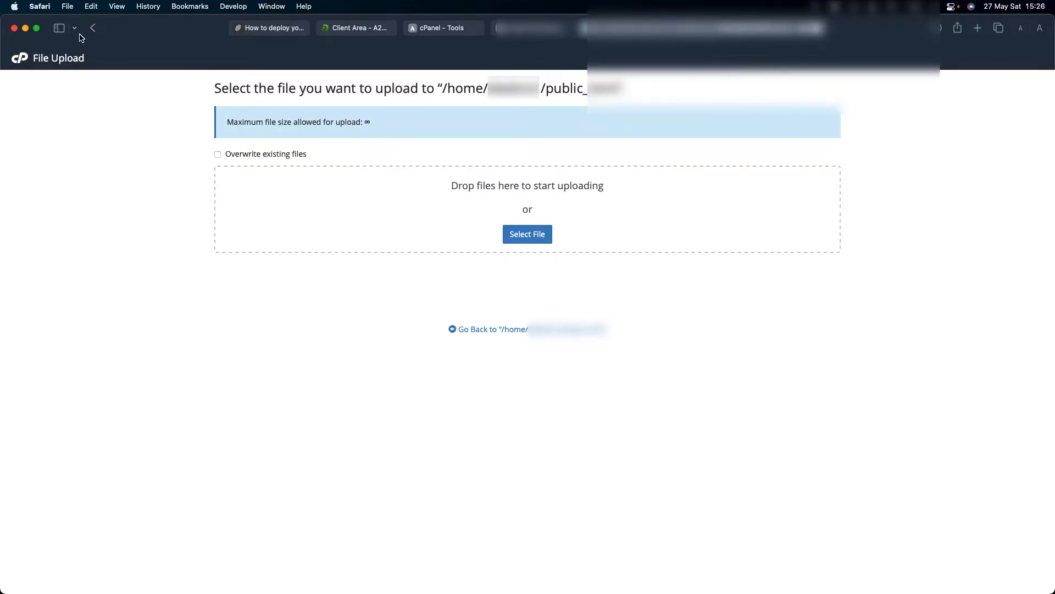
drag(3, 16, 282, 59)
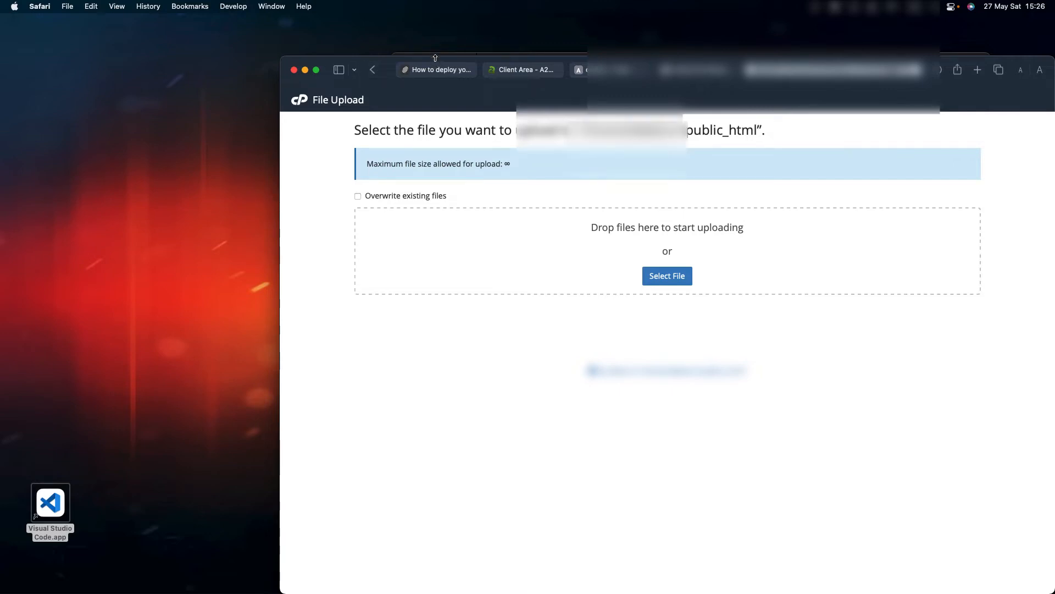
drag(436, 55, 436, 90)
drag(621, 74, 243, 49)
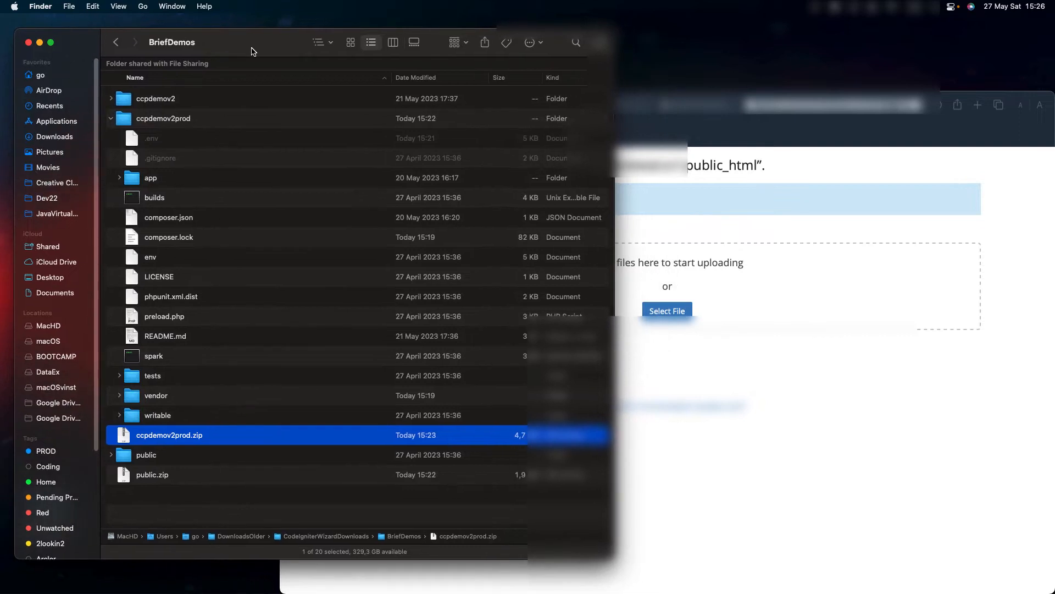
click(713, 141)
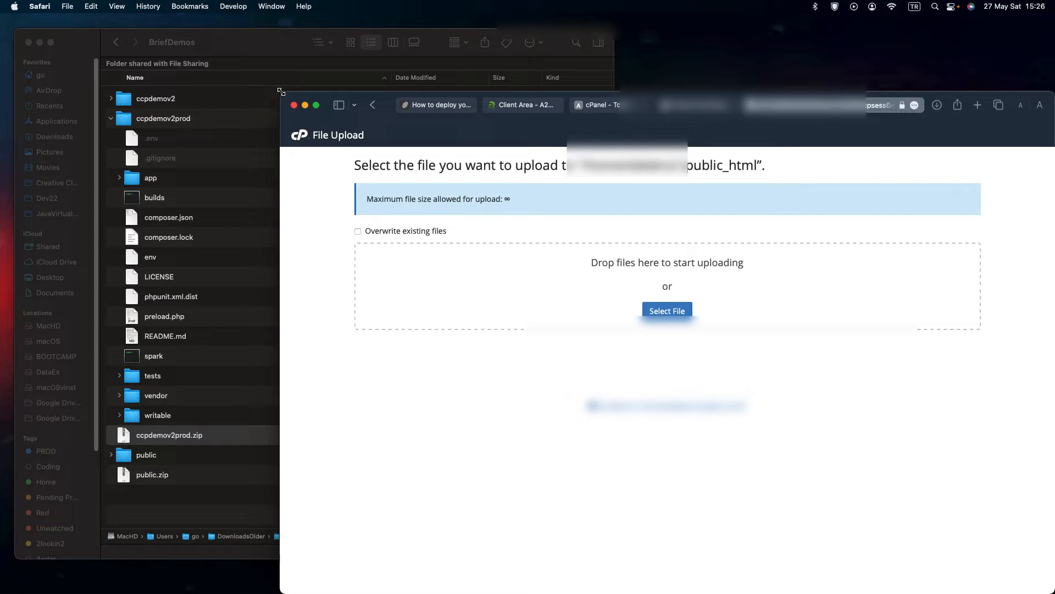
drag(281, 92, 610, 58)
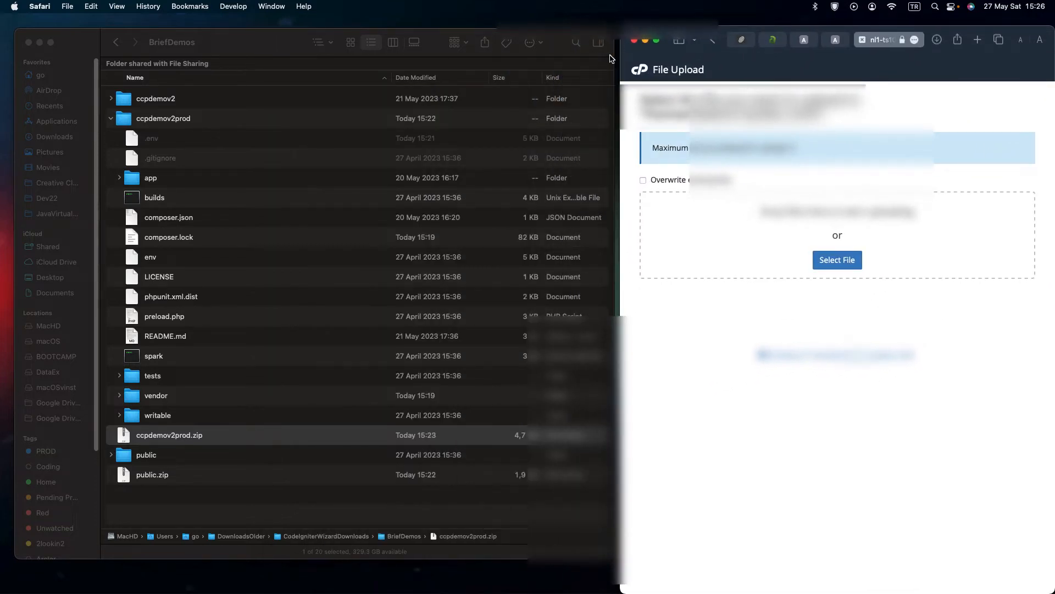
drag(225, 45, 218, 38)
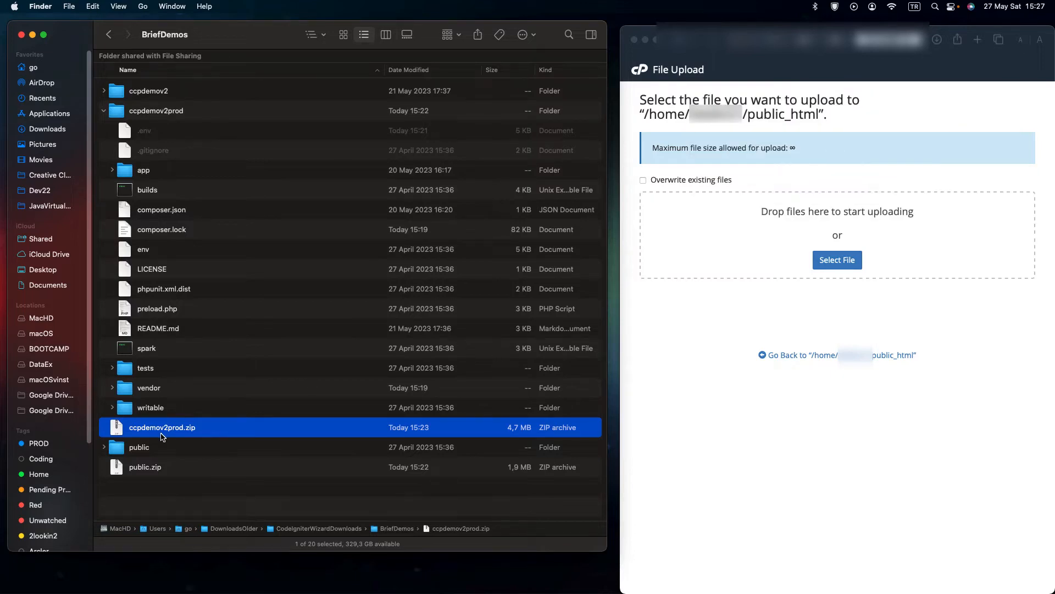
- Upload public.zip from the BriefDemos folder to public_html, then return to the widened File Manager and reload the file list
drag(134, 469, 871, 234)
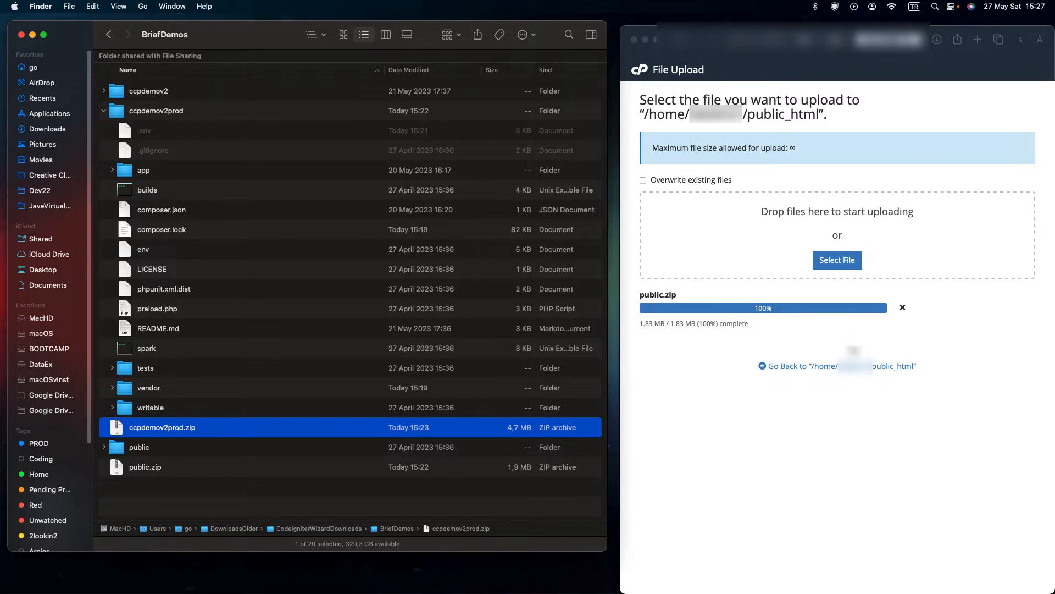
click(832, 364)
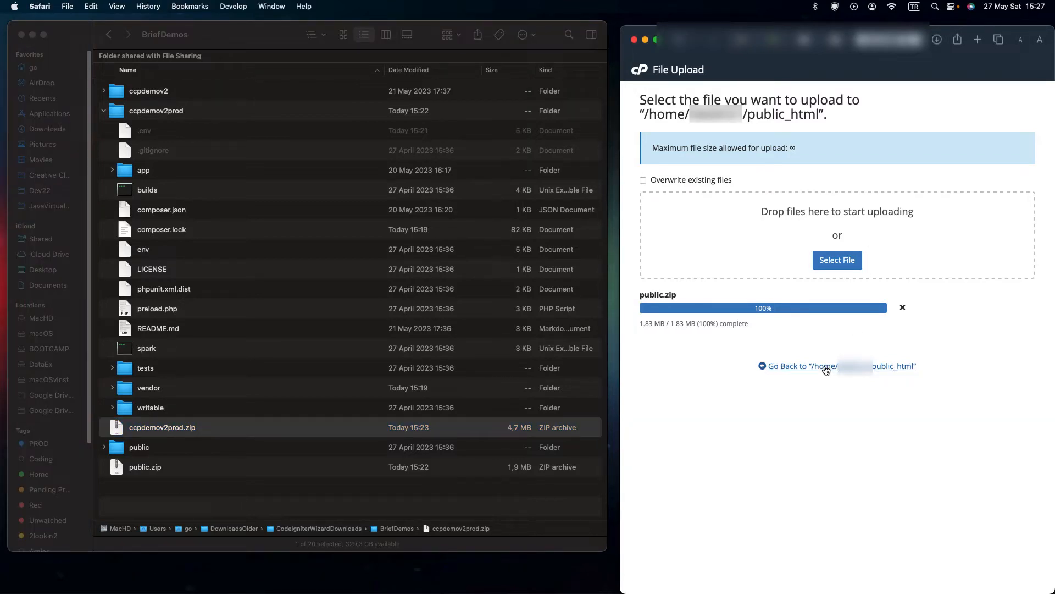
click(826, 367)
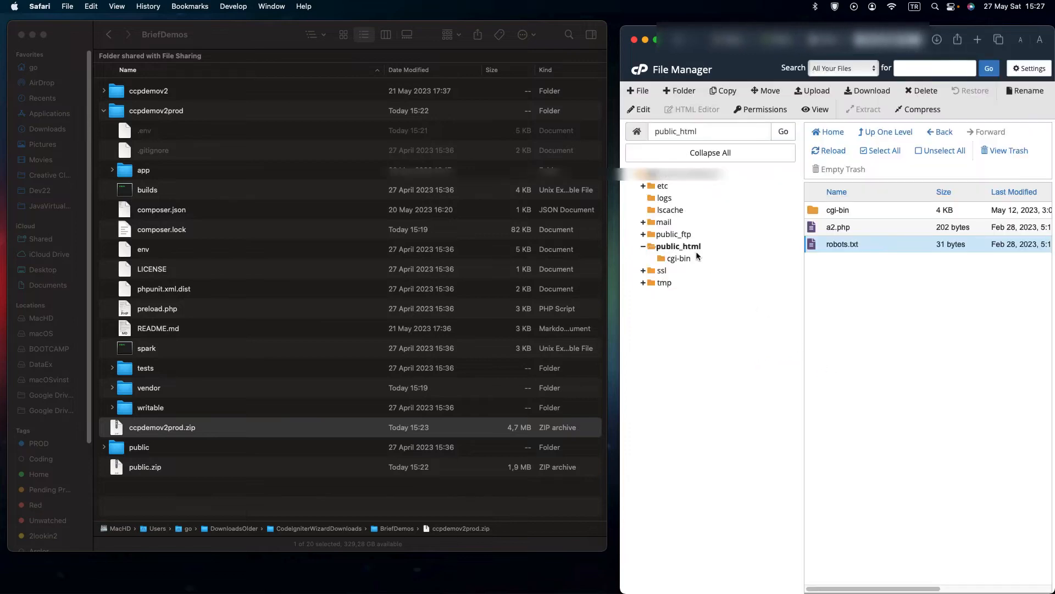
drag(620, 188, 388, 188)
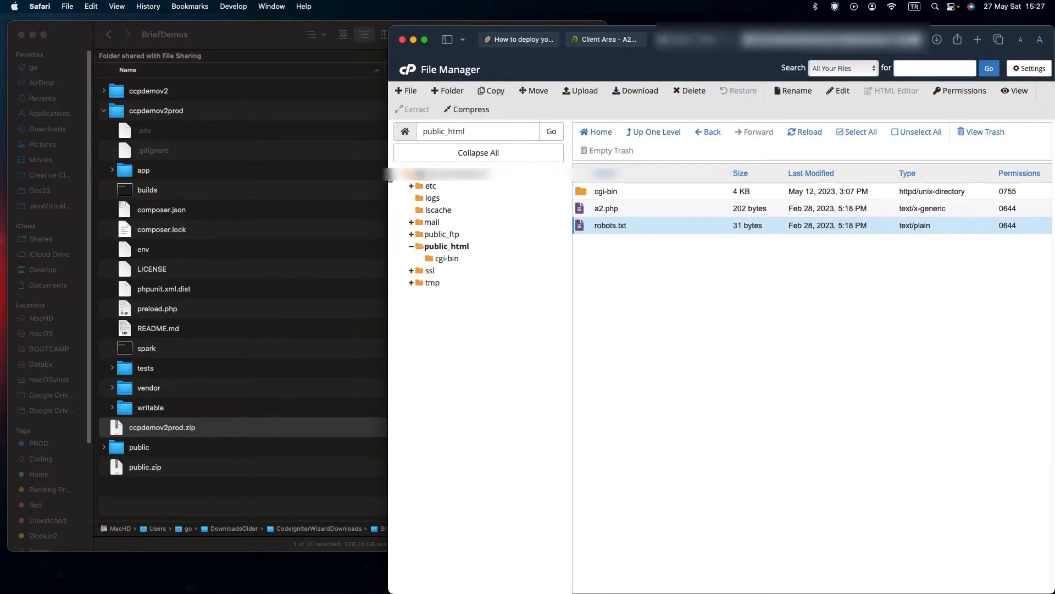
click(807, 133)
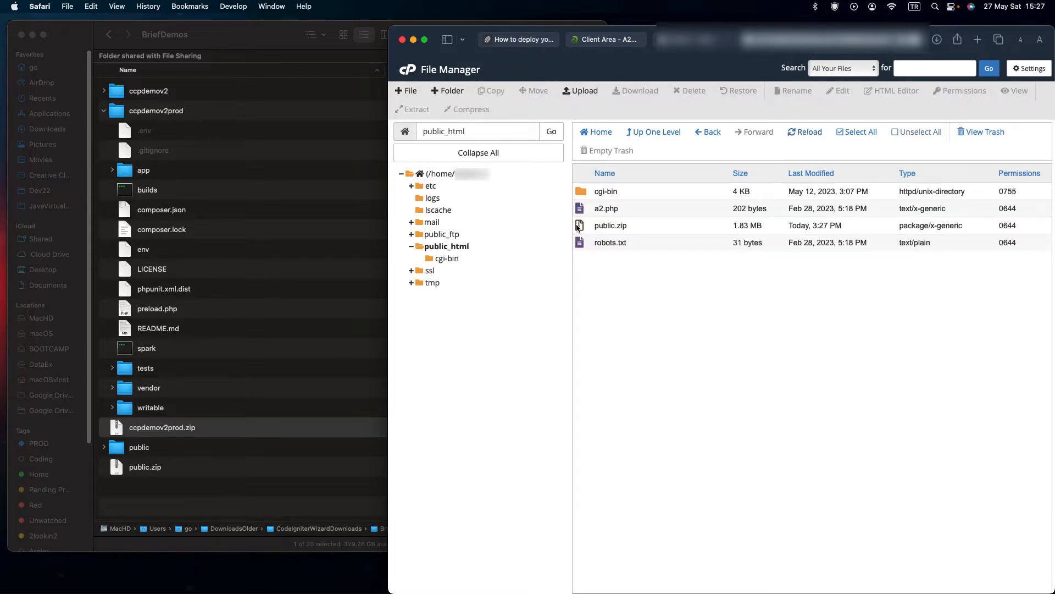
- Extract public.zip into /public_html and close the extraction results
click(579, 226)
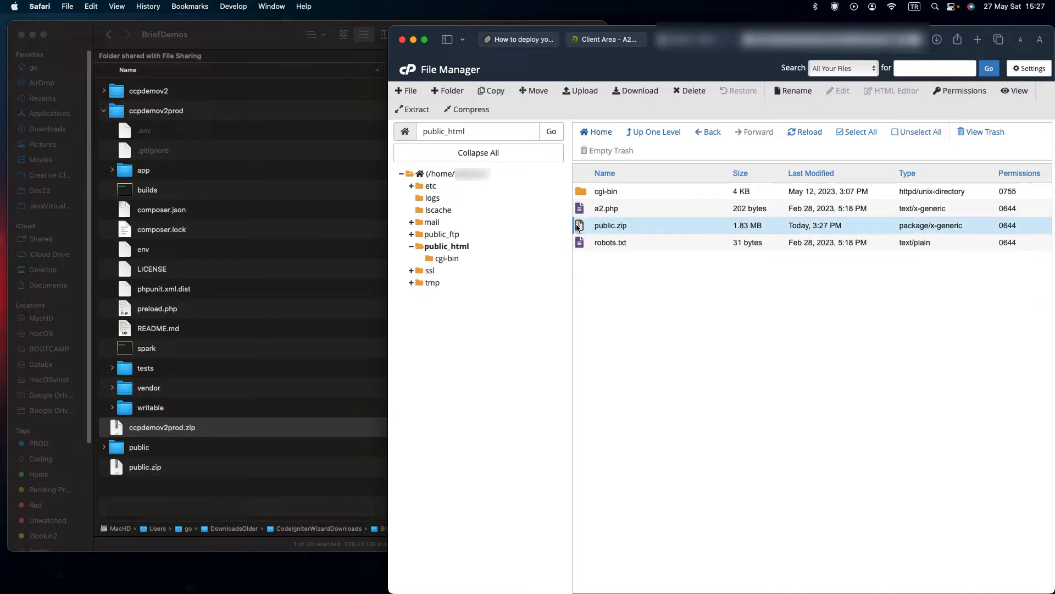
click(413, 110)
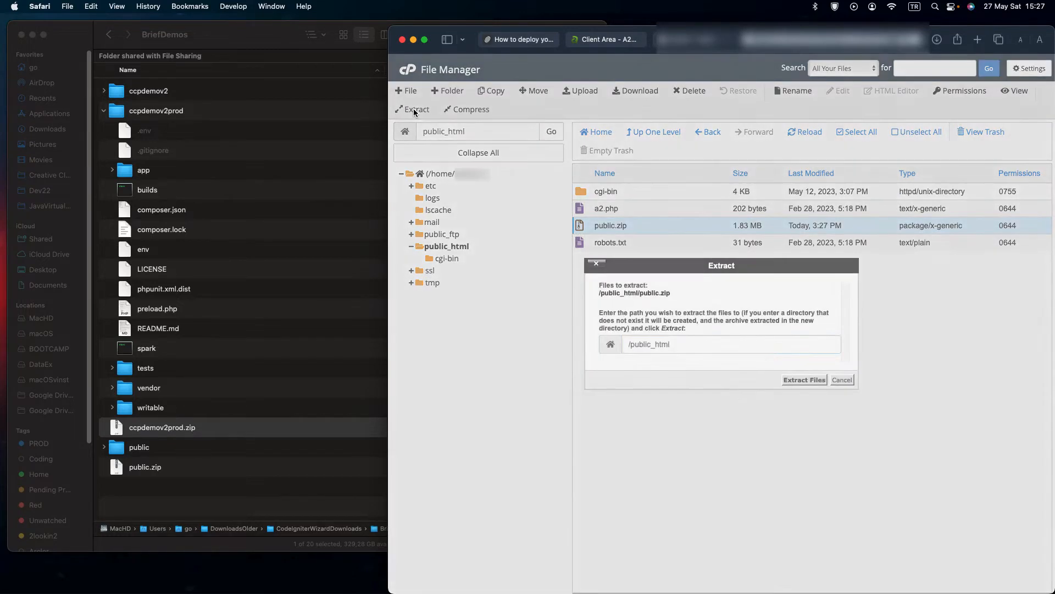
click(793, 380)
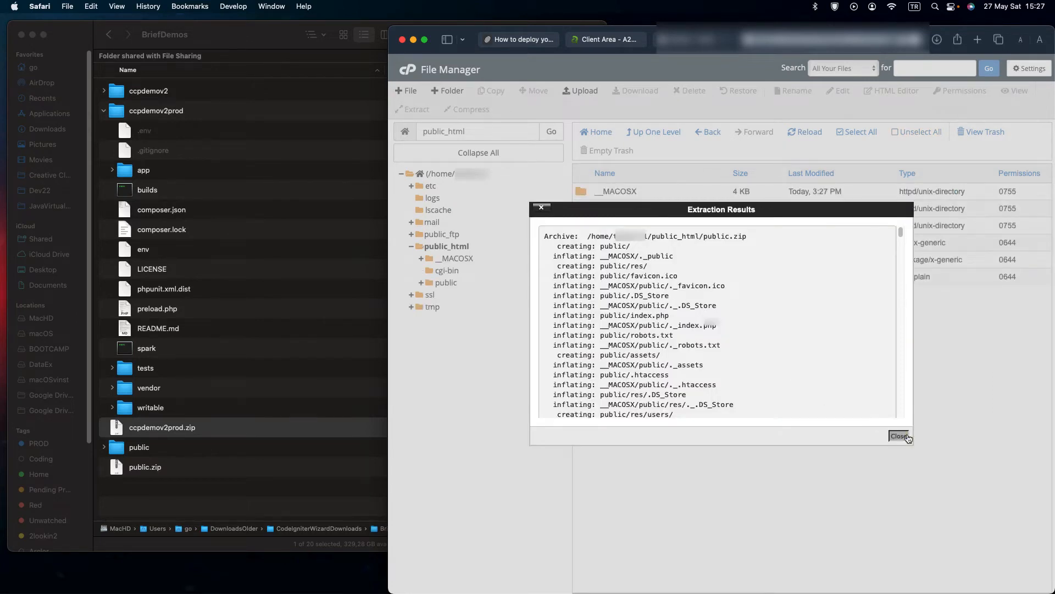
click(906, 435)
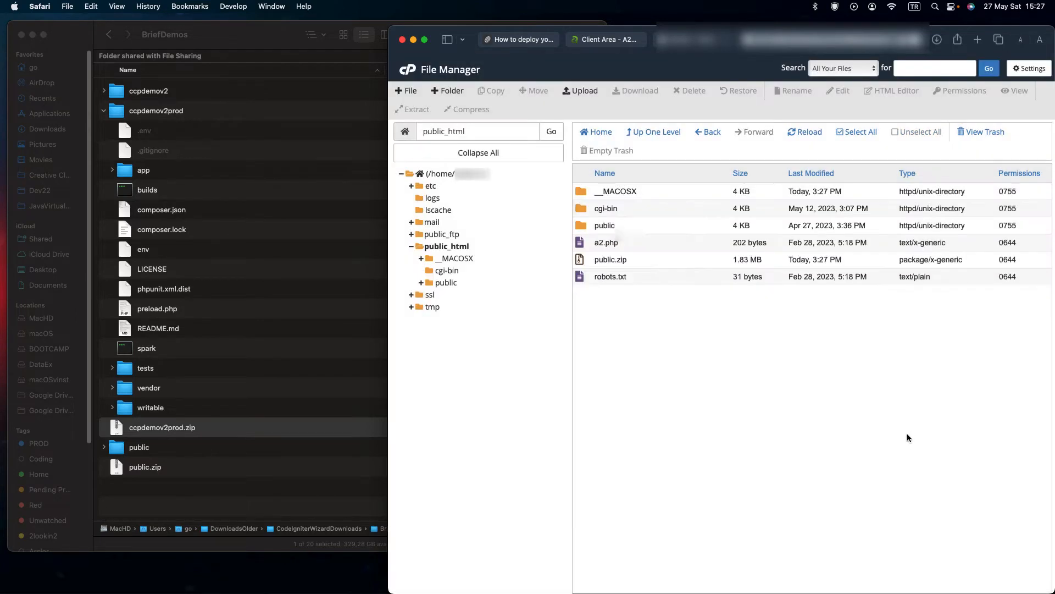
- Permanently delete the __MACOSX folder from public_html, skipping the trash
click(584, 194)
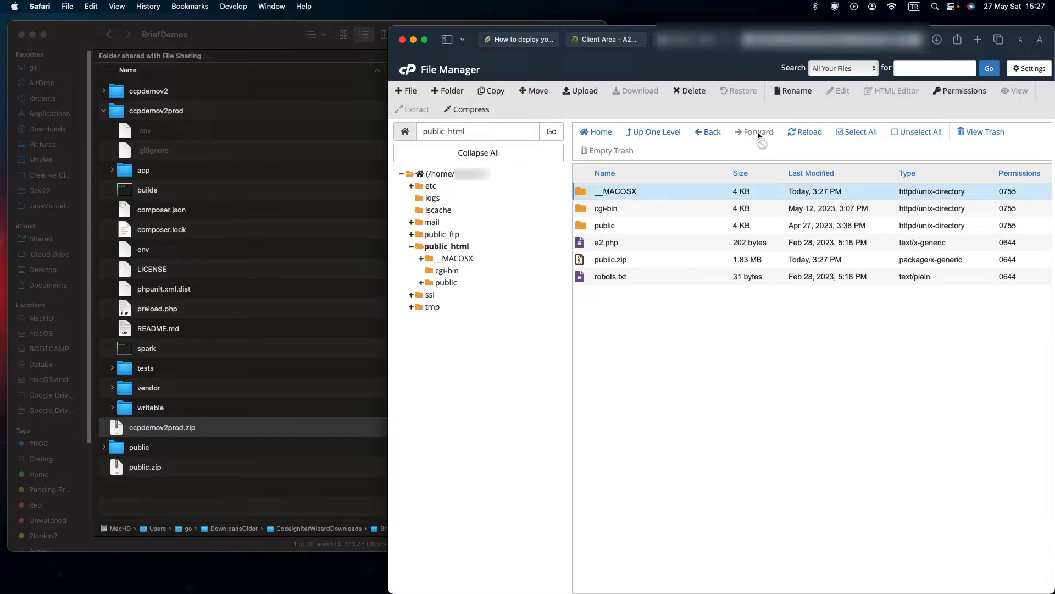
click(690, 92)
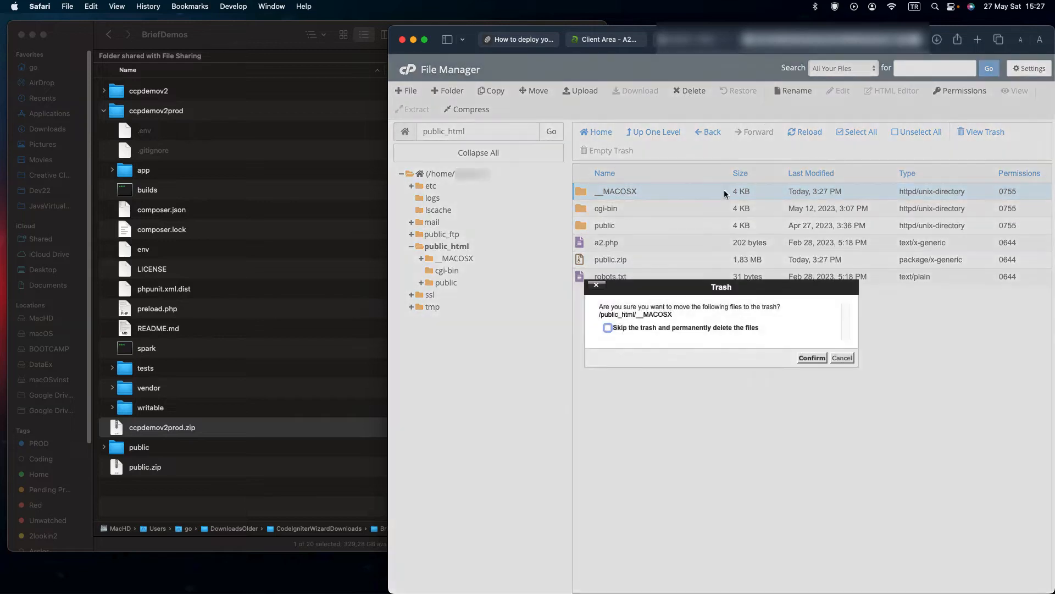
click(743, 327)
click(804, 360)
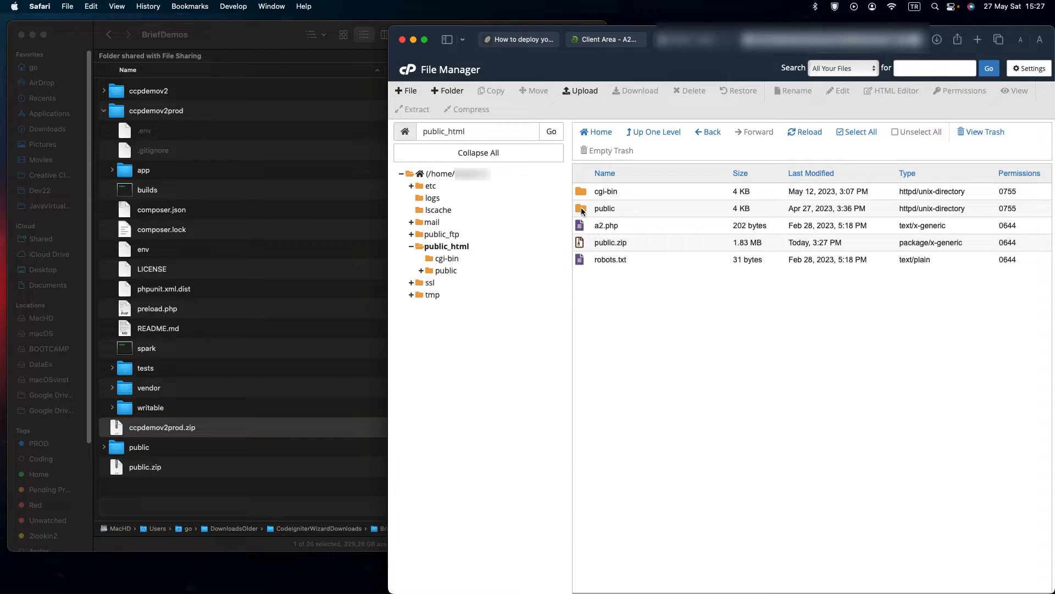
- Move assets, res, favicon.ico, index.php and robots.txt from the extracted public folder up to /public_html
click(583, 212)
double_click(583, 211)
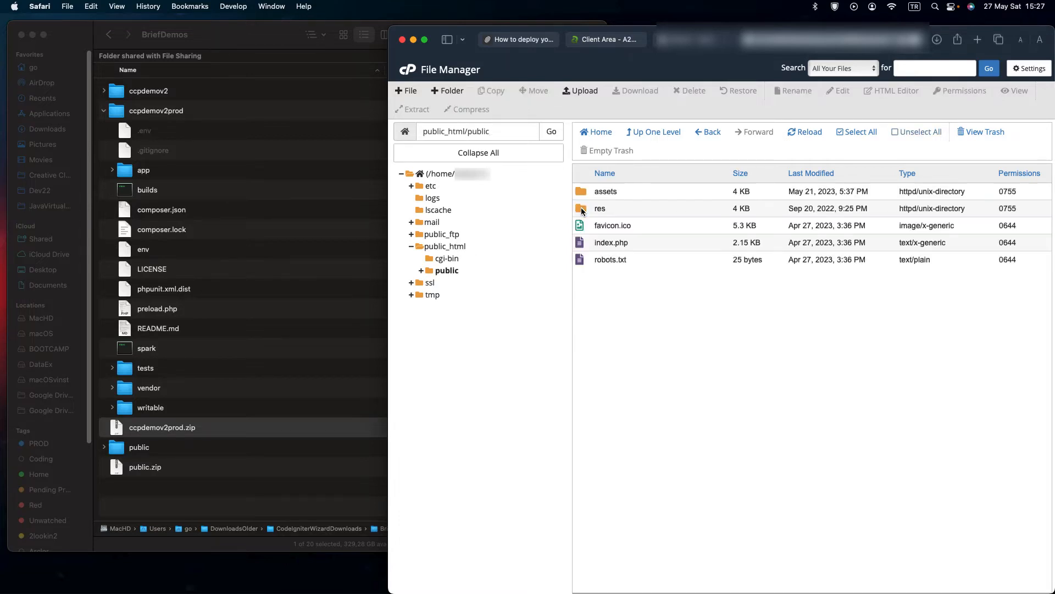
click(584, 190)
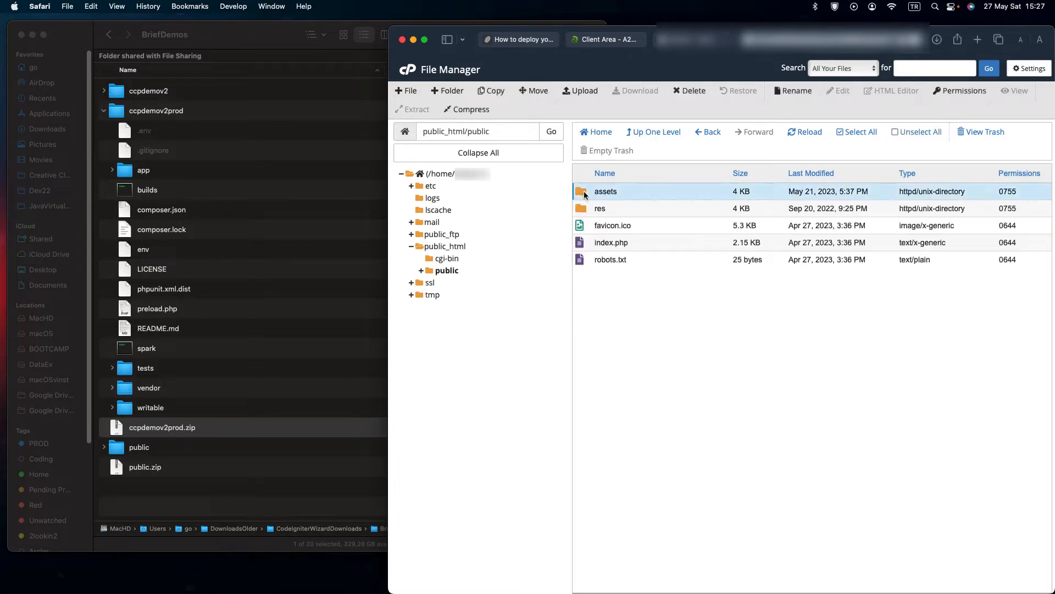
shift+click(582, 263)
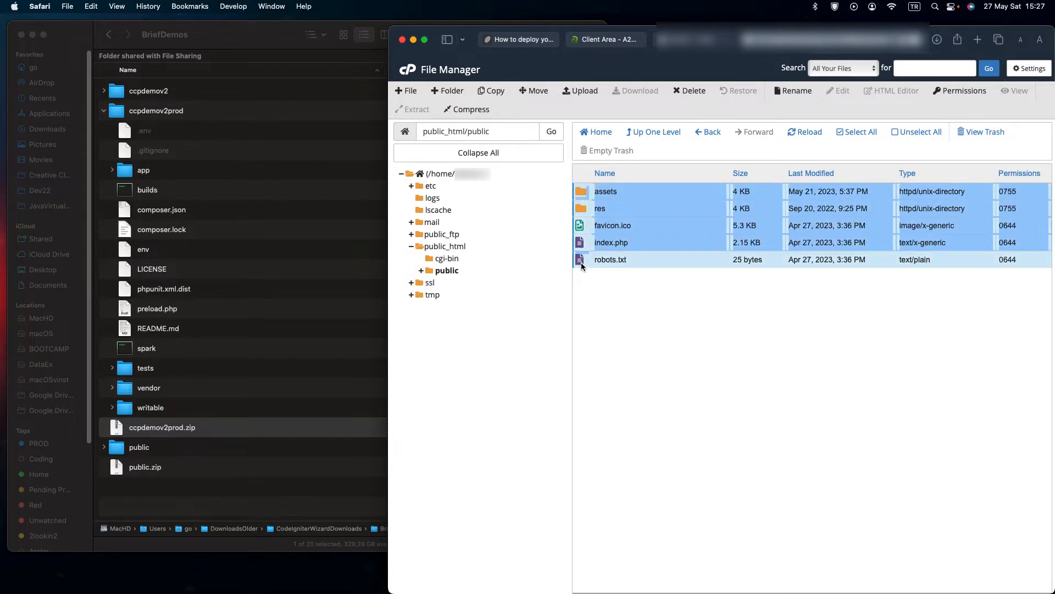
click(534, 91)
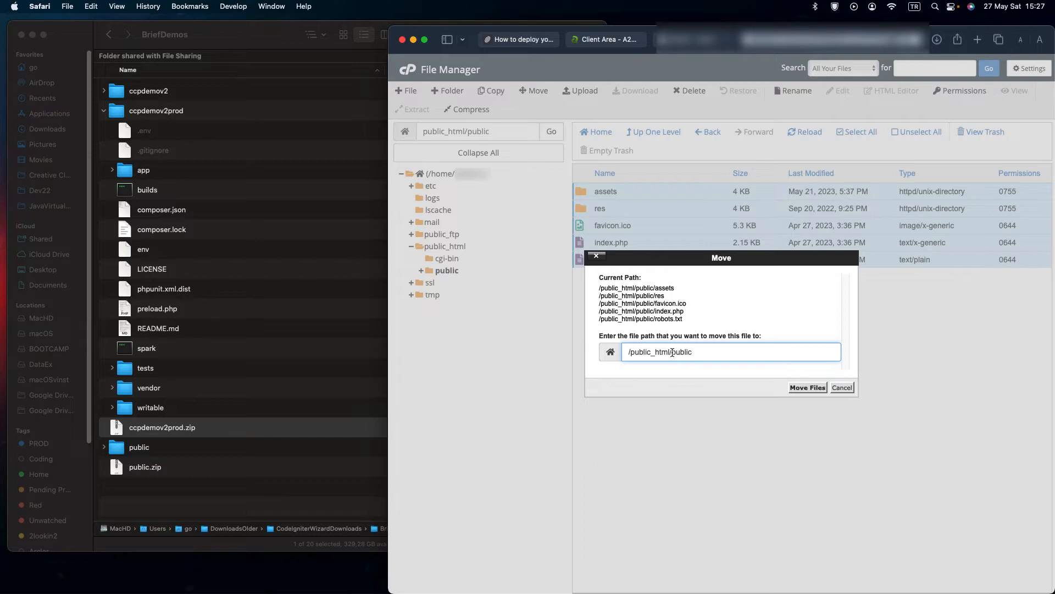
drag(672, 353, 760, 355)
key(BackSpace)
click(807, 387)
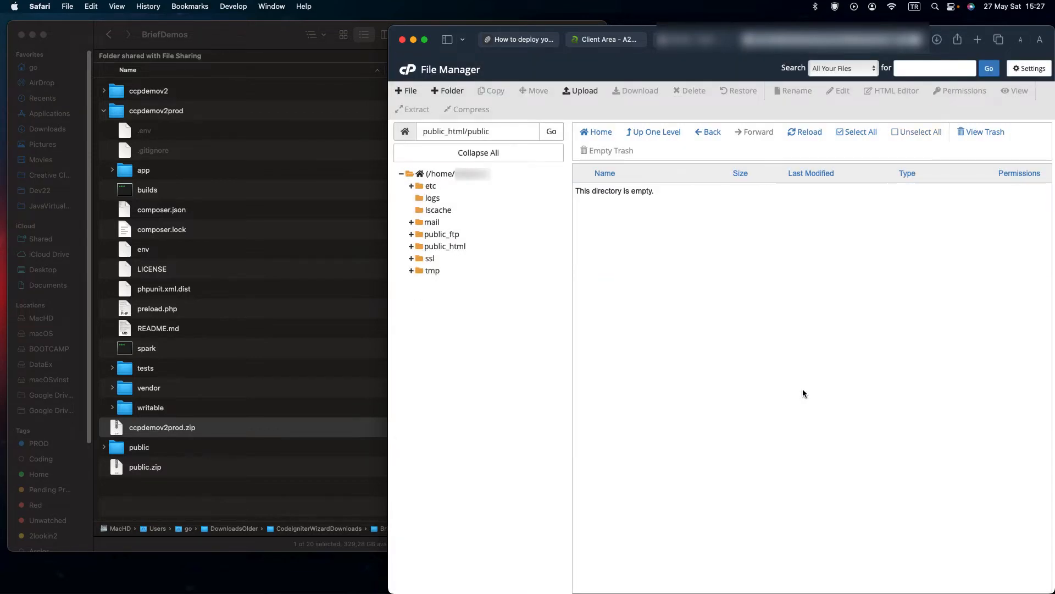
- Return to public_html and permanently delete the emptied public folder, skipping the trash
click(655, 136)
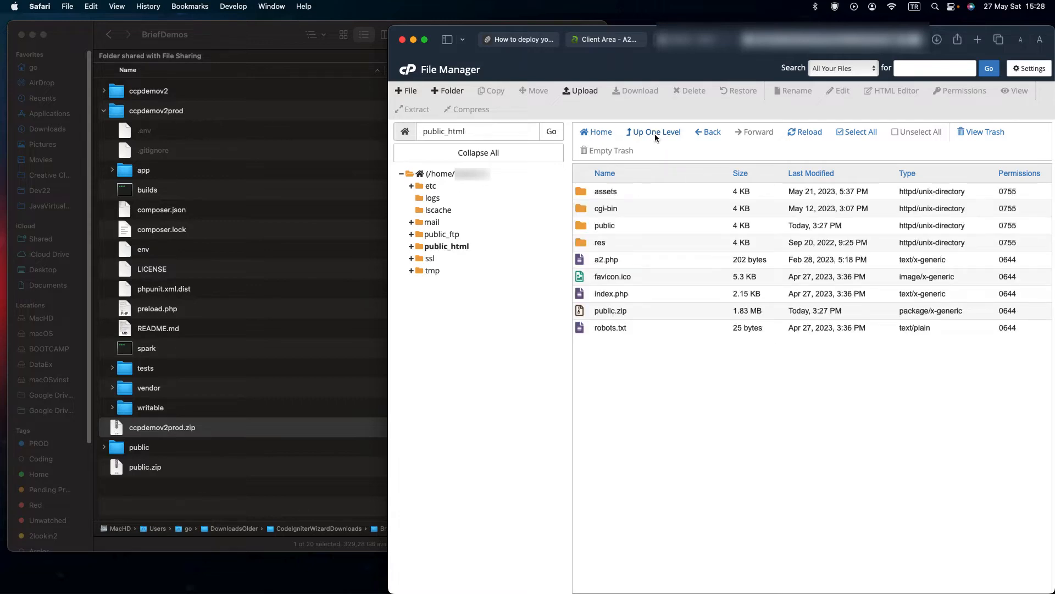
click(582, 223)
click(694, 91)
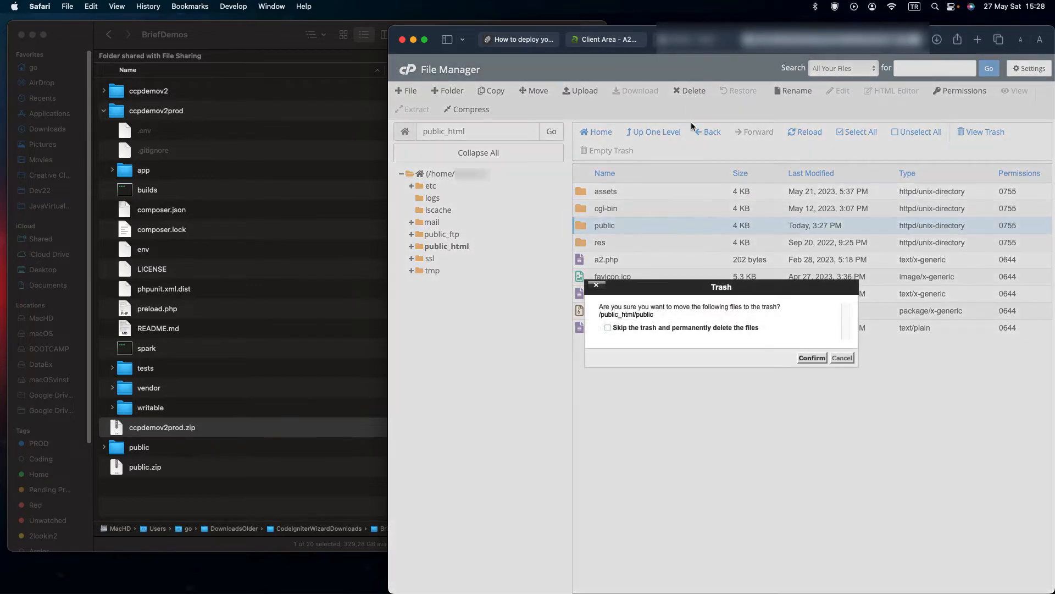
click(660, 329)
click(813, 358)
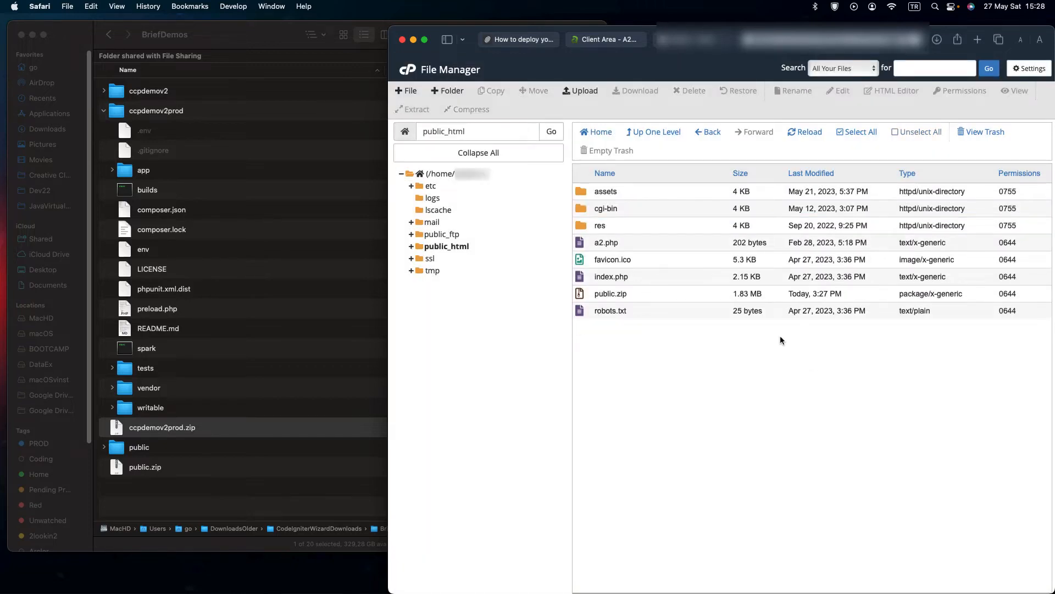
- Check the contents of the cgi-bin folder and delete the folder from public_html
double_click(582, 208)
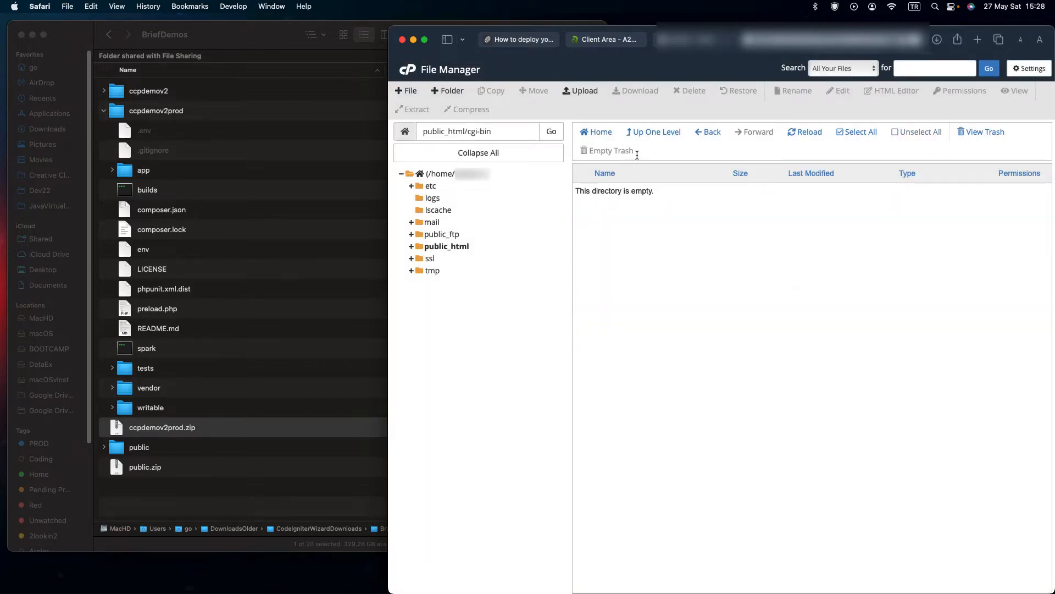
click(656, 132)
click(580, 208)
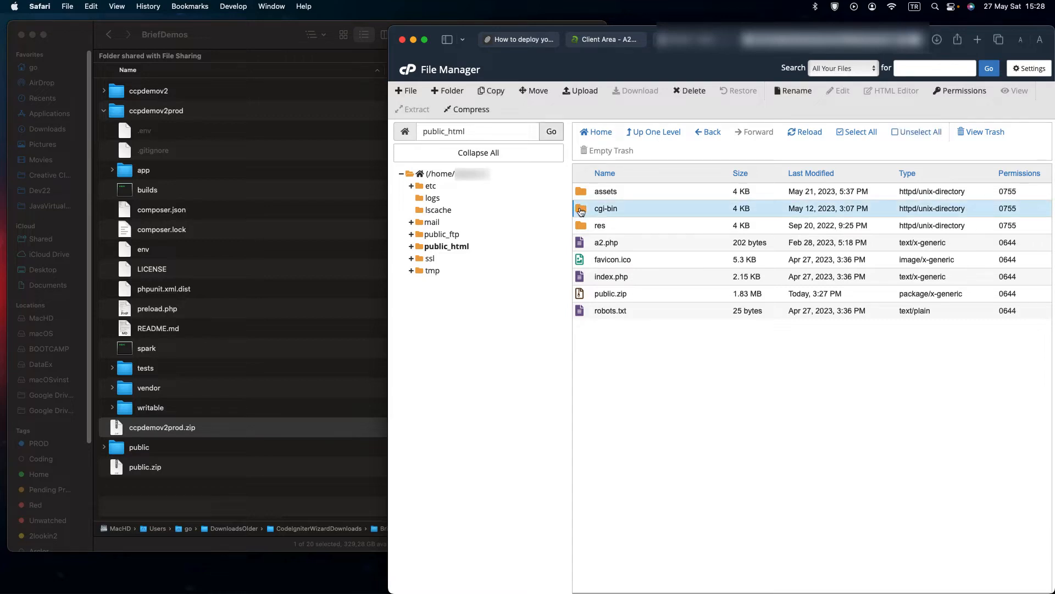
click(688, 91)
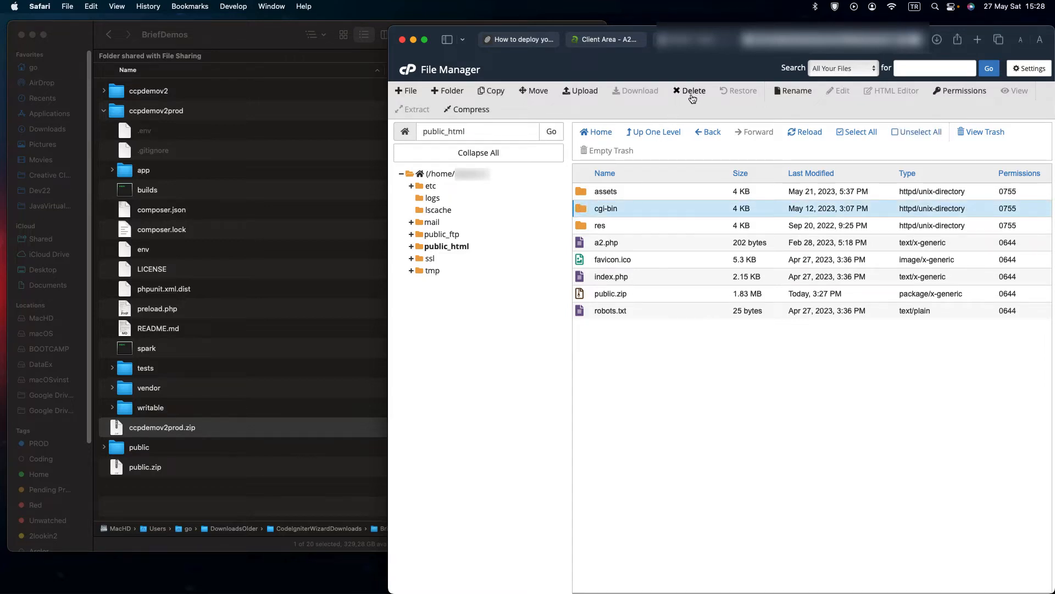
click(811, 358)
- Delete the uploaded public.zip archive from public_html
click(580, 276)
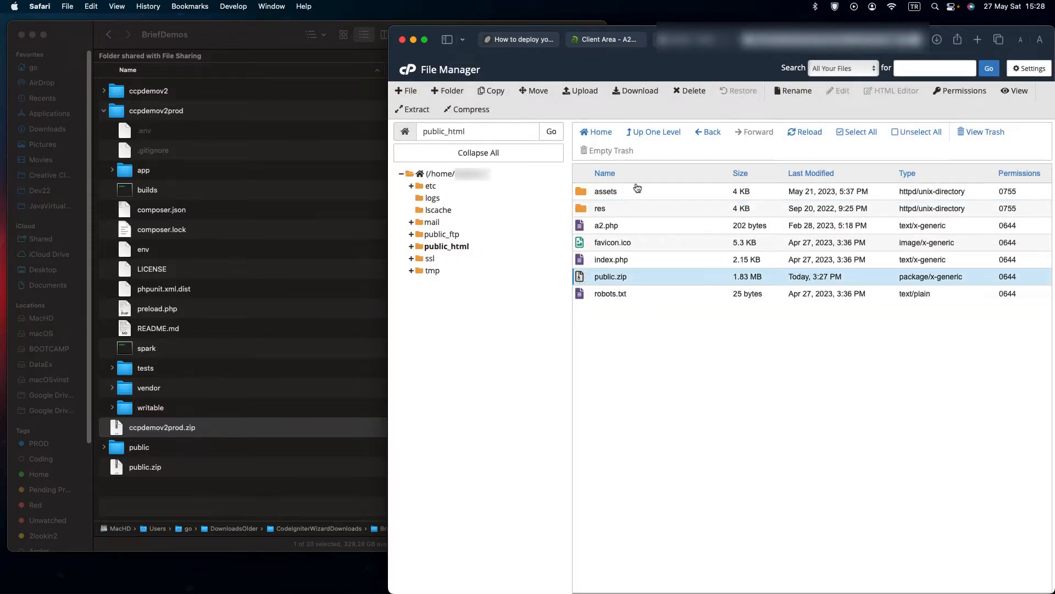
click(691, 90)
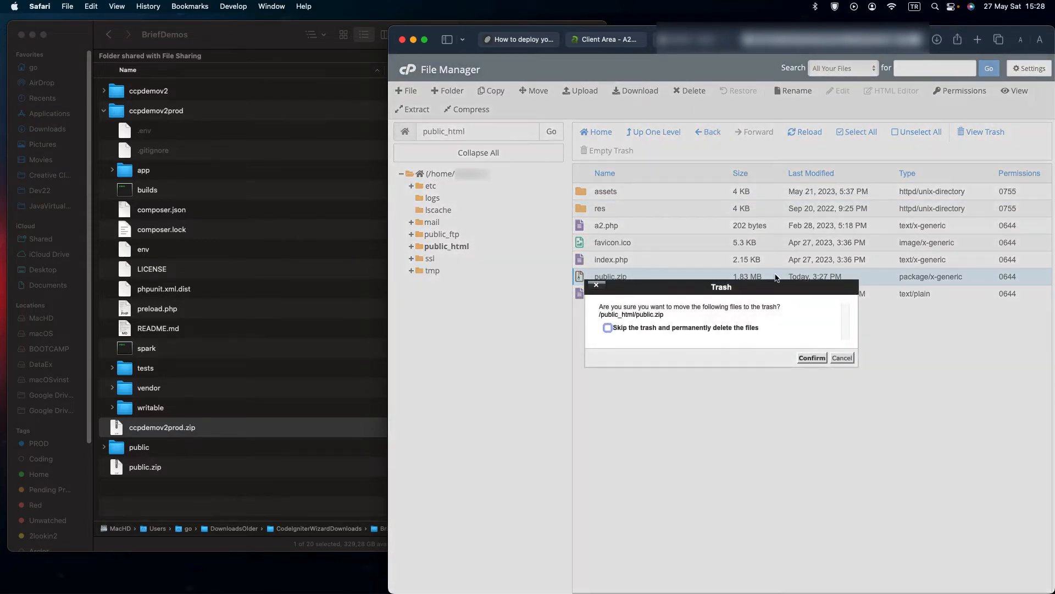
click(812, 358)
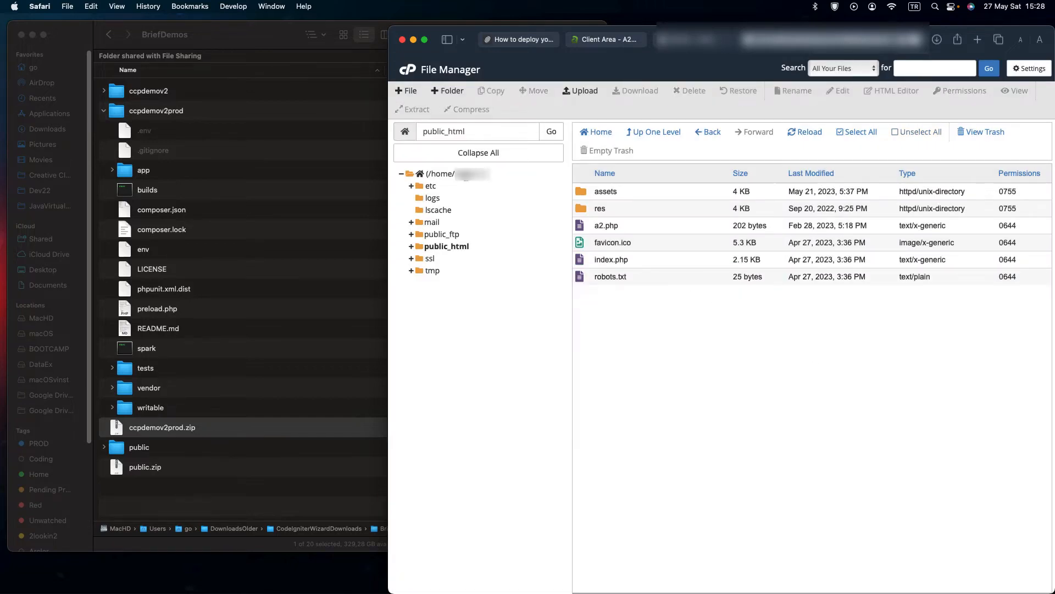
- Upload ccpdemov2prod.zip from the BriefDemos folder to the account's home directory
click(458, 175)
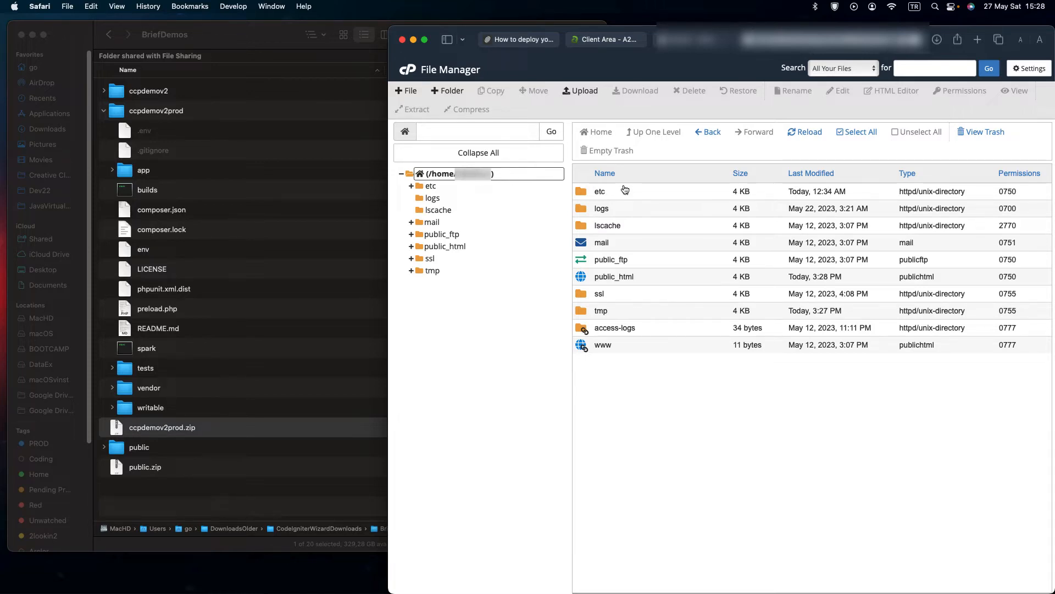
click(565, 92)
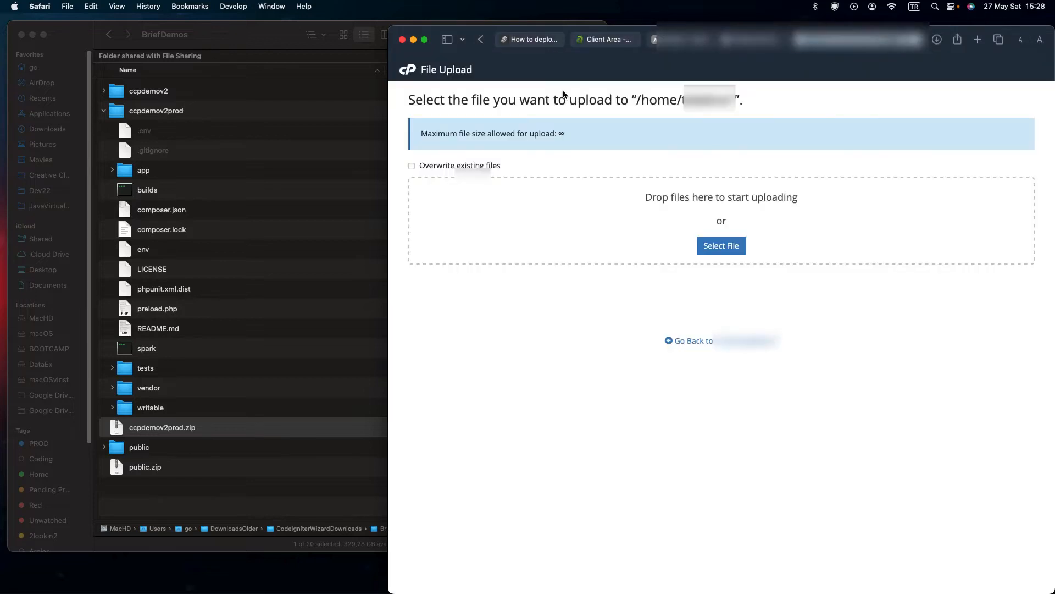
drag(123, 432, 825, 220)
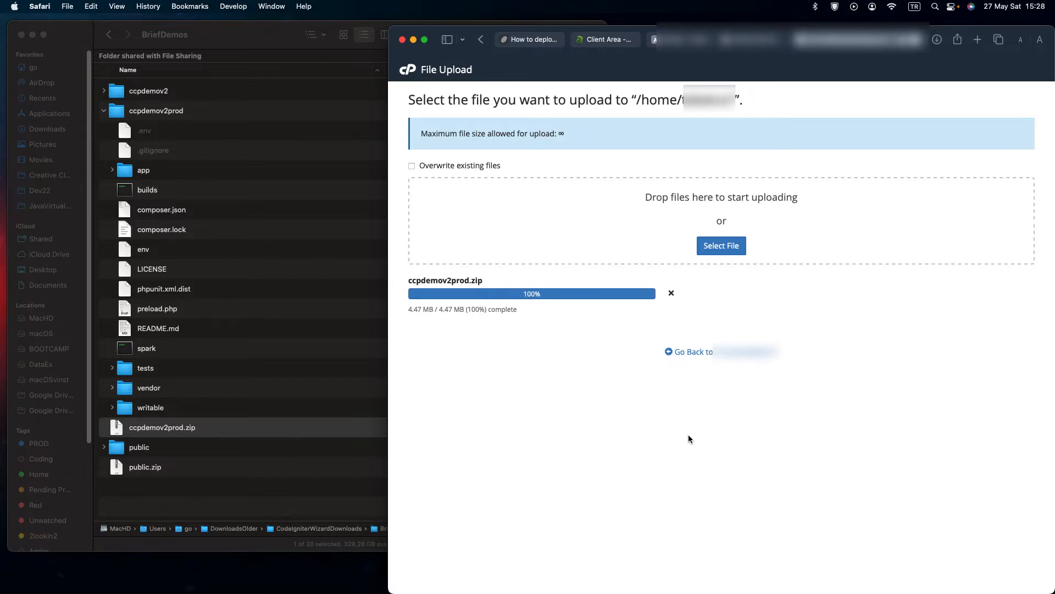
- Return from the upload page, reload the home directory listing, check public_html, and go back up to the home directory
click(699, 353)
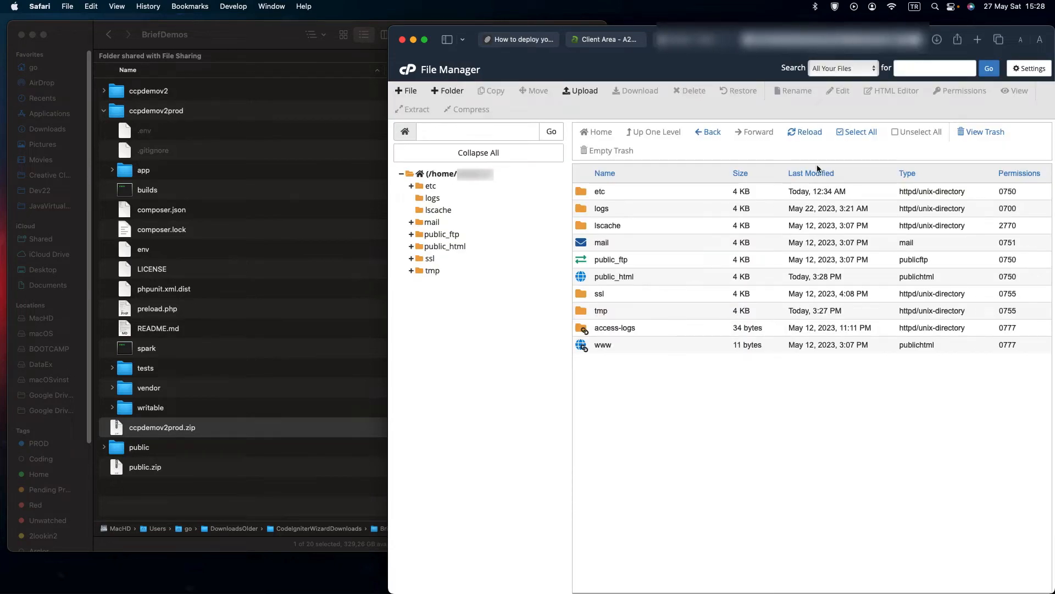
click(801, 134)
double_click(581, 276)
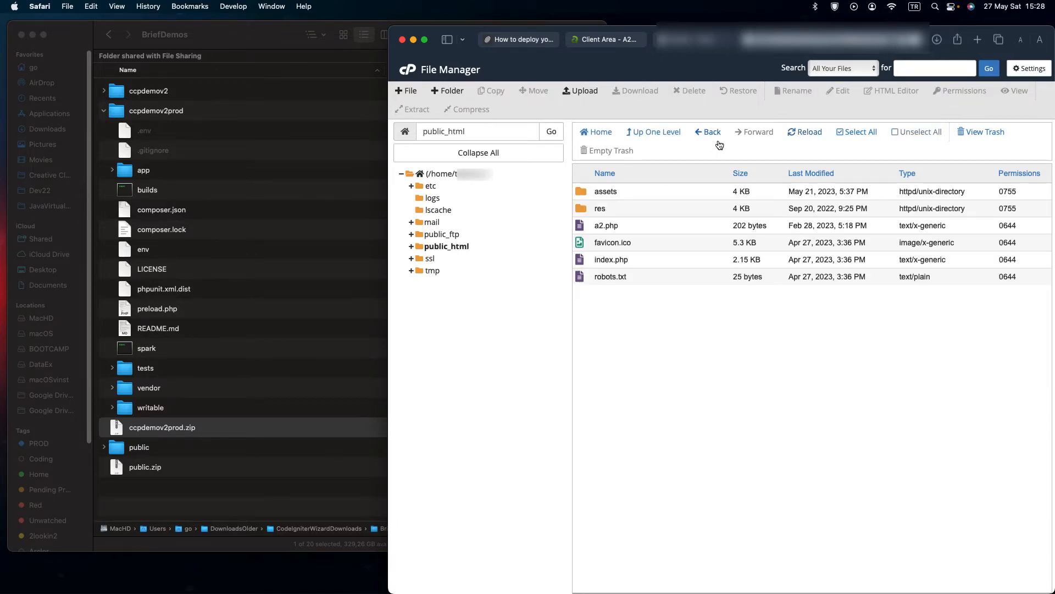
click(663, 131)
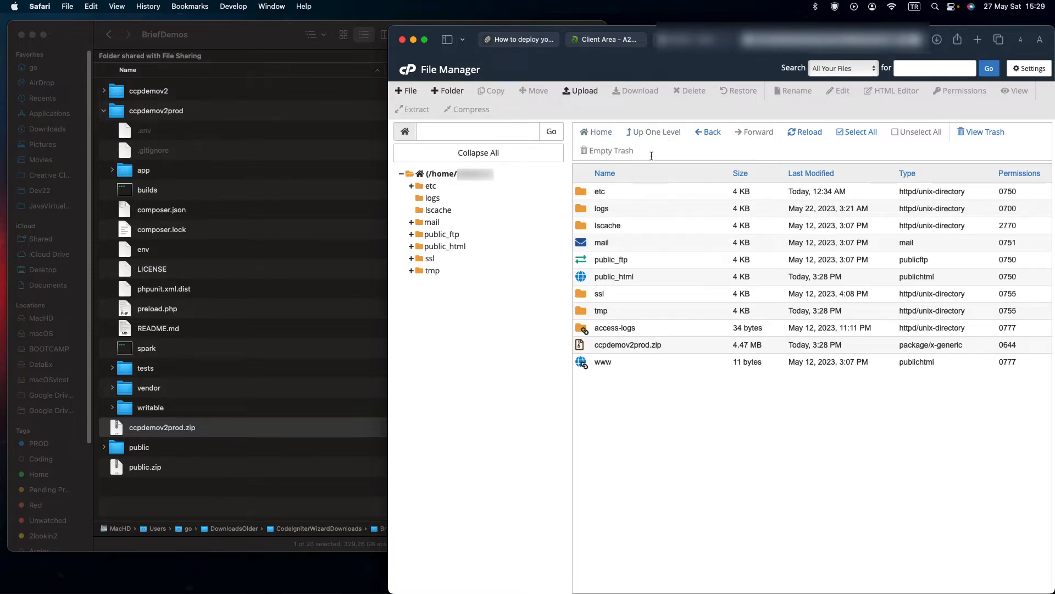
- Extract ccpdemov2prod.zip into the home directory and dismiss the extraction results
click(576, 342)
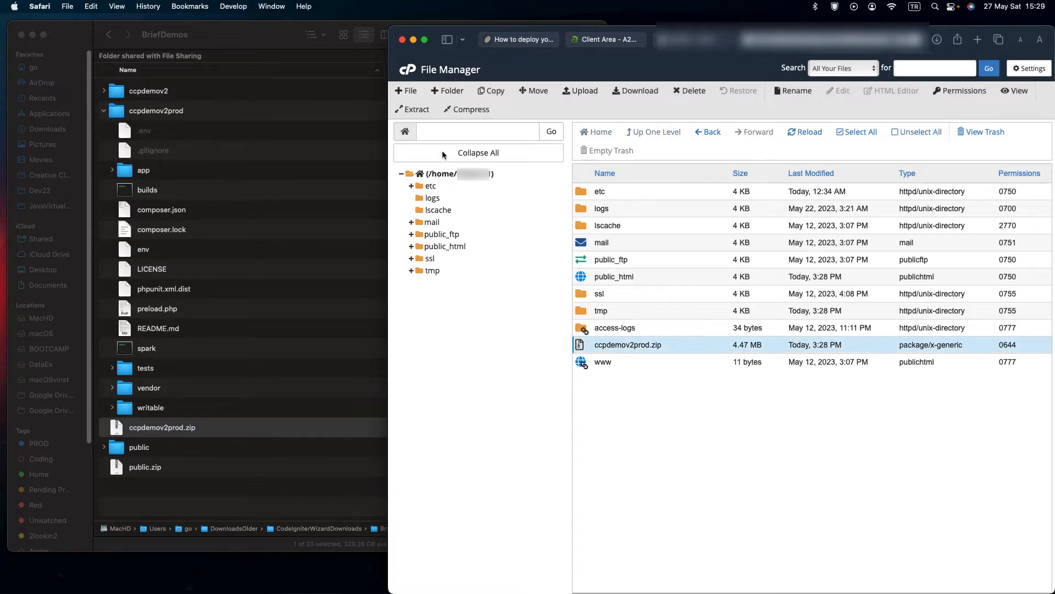
click(413, 112)
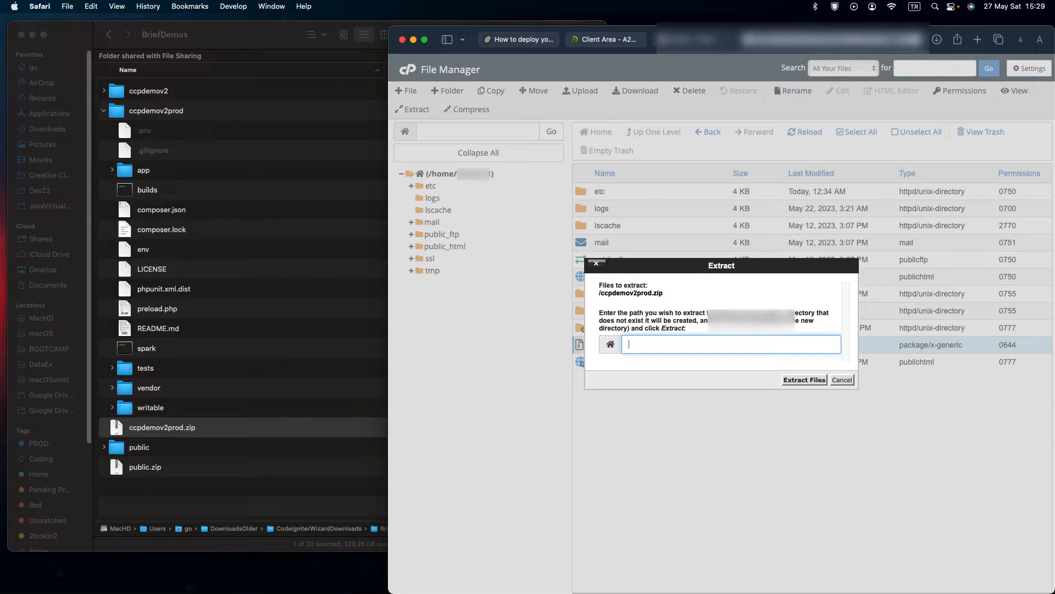
click(800, 380)
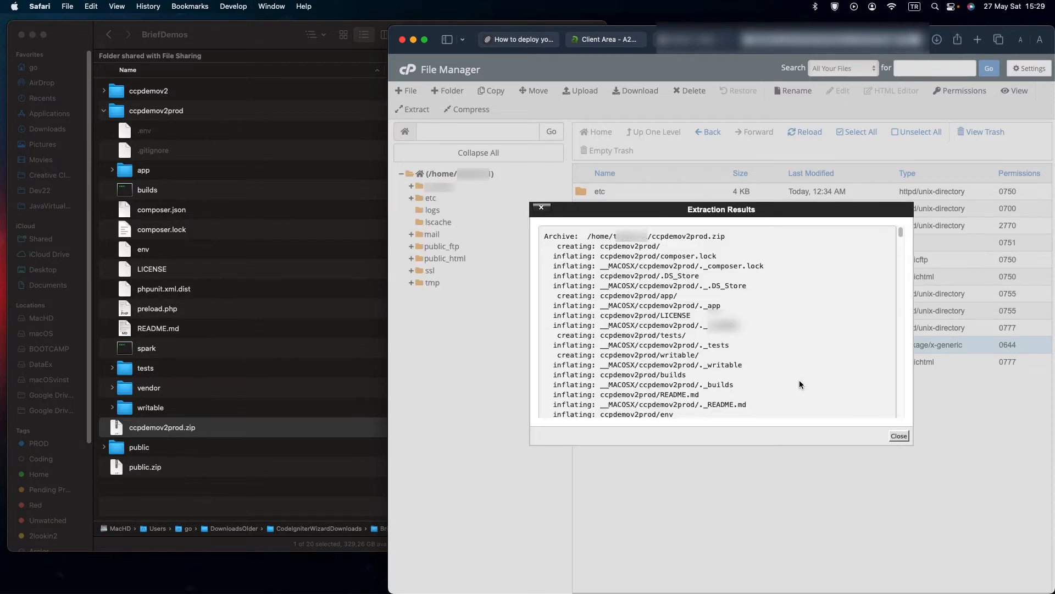
click(899, 436)
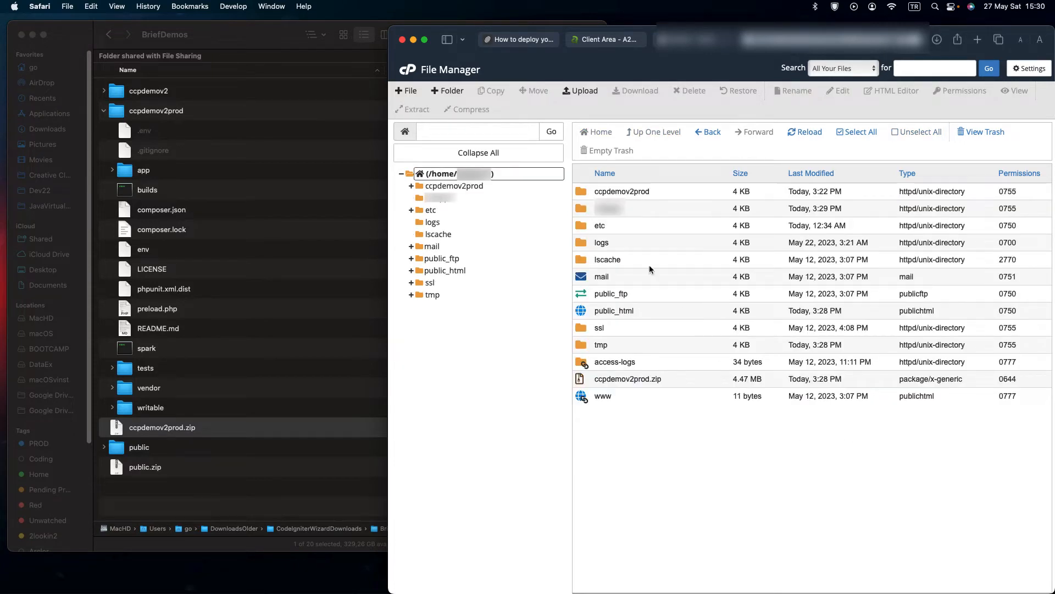
- Open the extracted ccpdemov2prod folder and check its files and subfolders
click(588, 191)
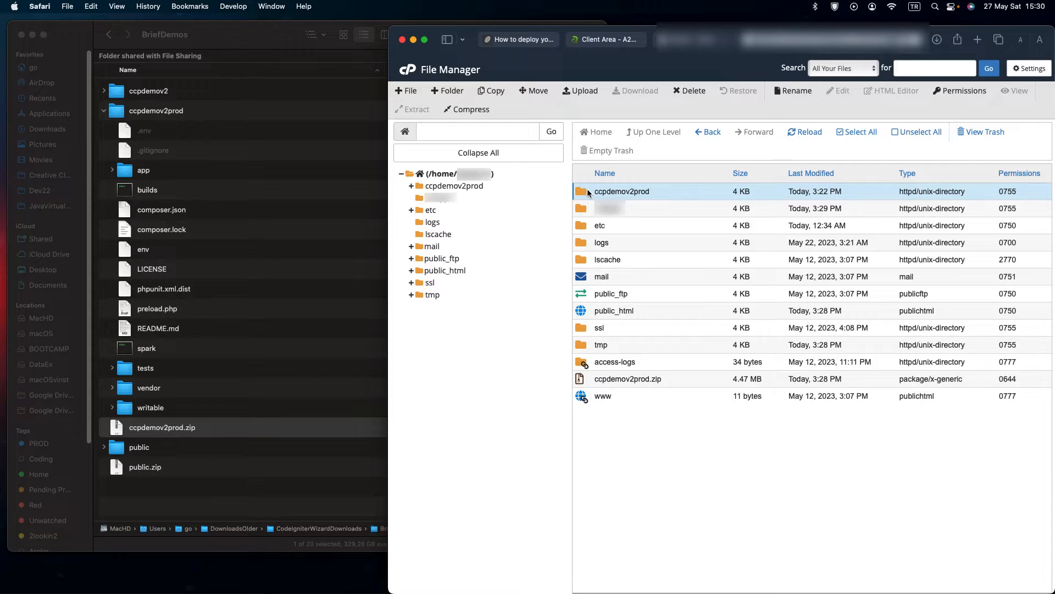
double_click(580, 198)
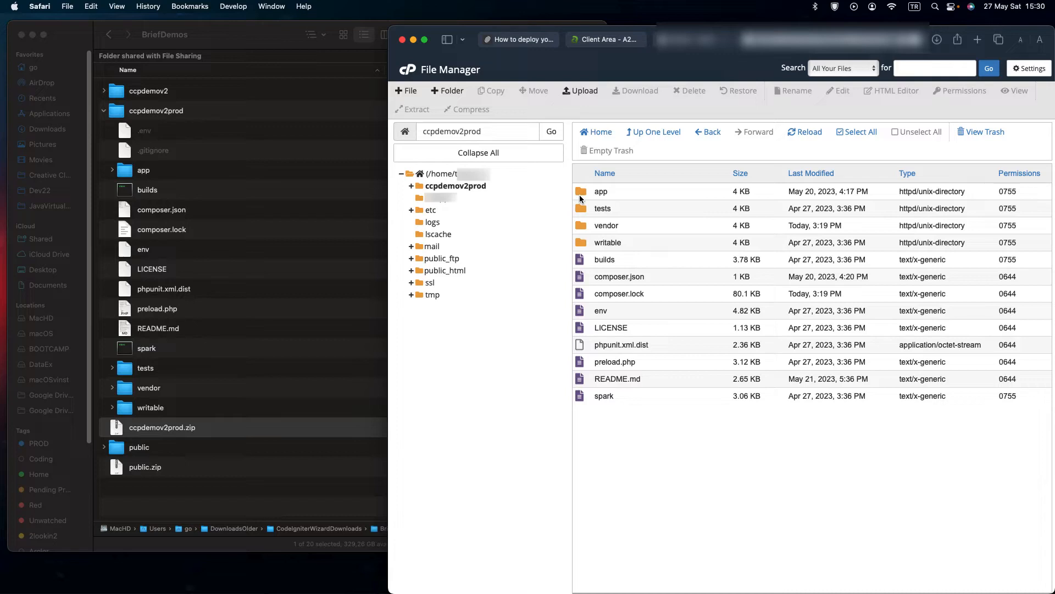
click(413, 186)
click(413, 186)
- Open index.php from public_html in the code editor with utf-8 encoding, widening the browser window
click(412, 271)
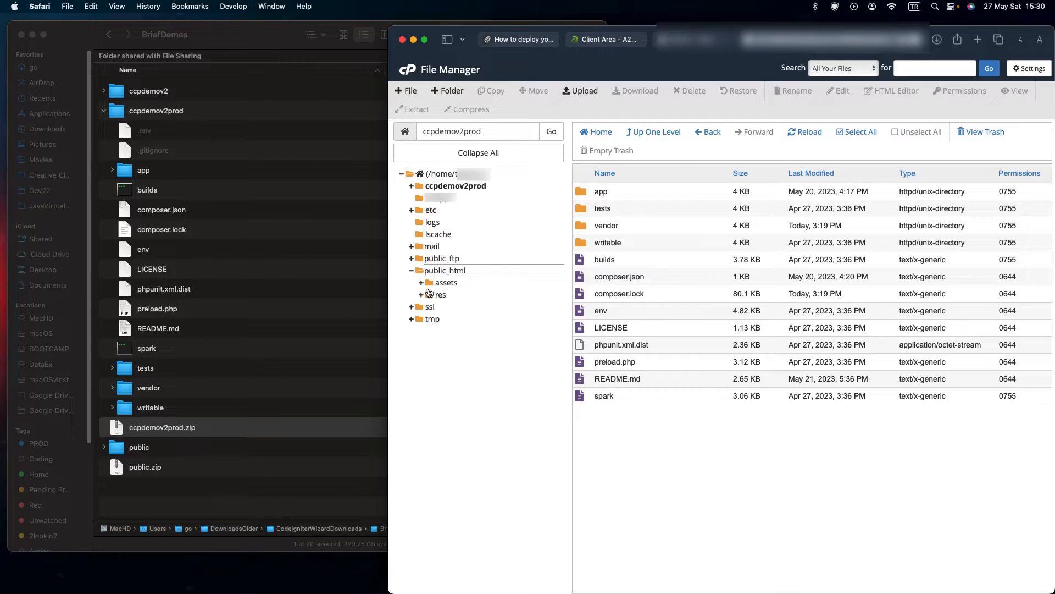
click(438, 272)
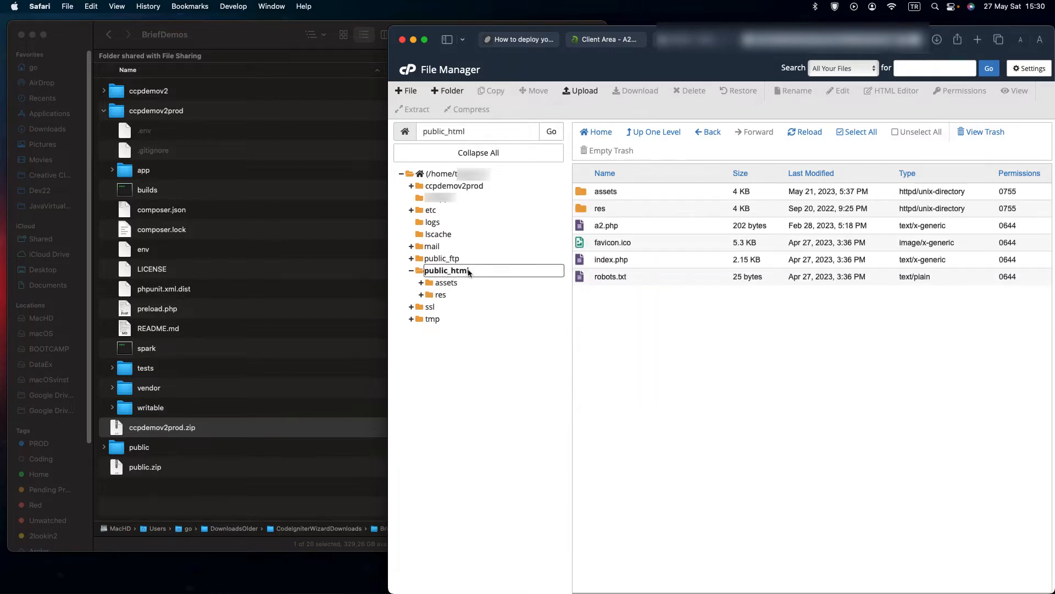
click(631, 259)
click(838, 91)
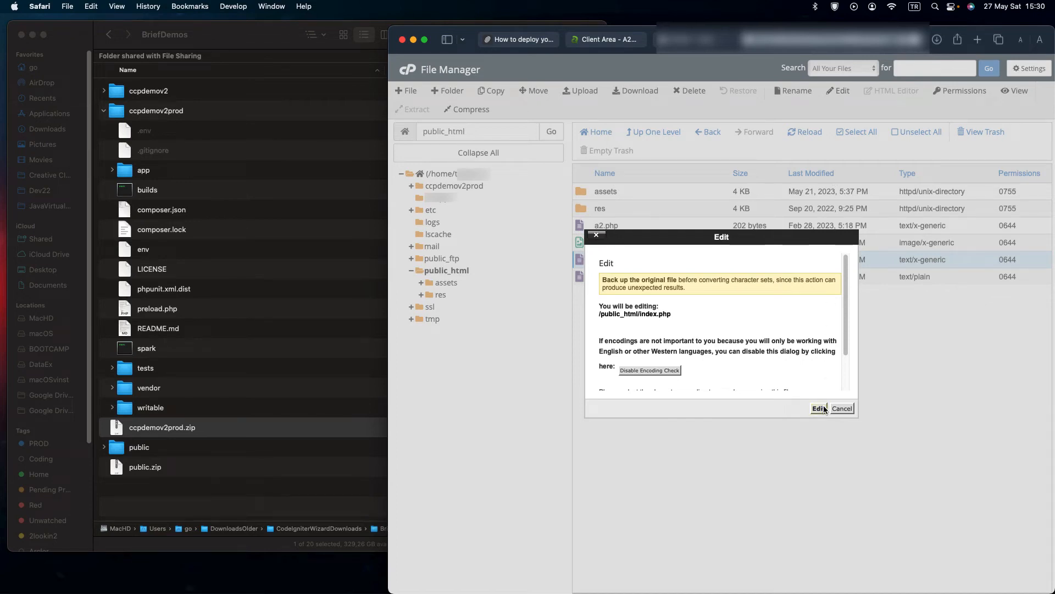
scroll(824, 409, down, 2)
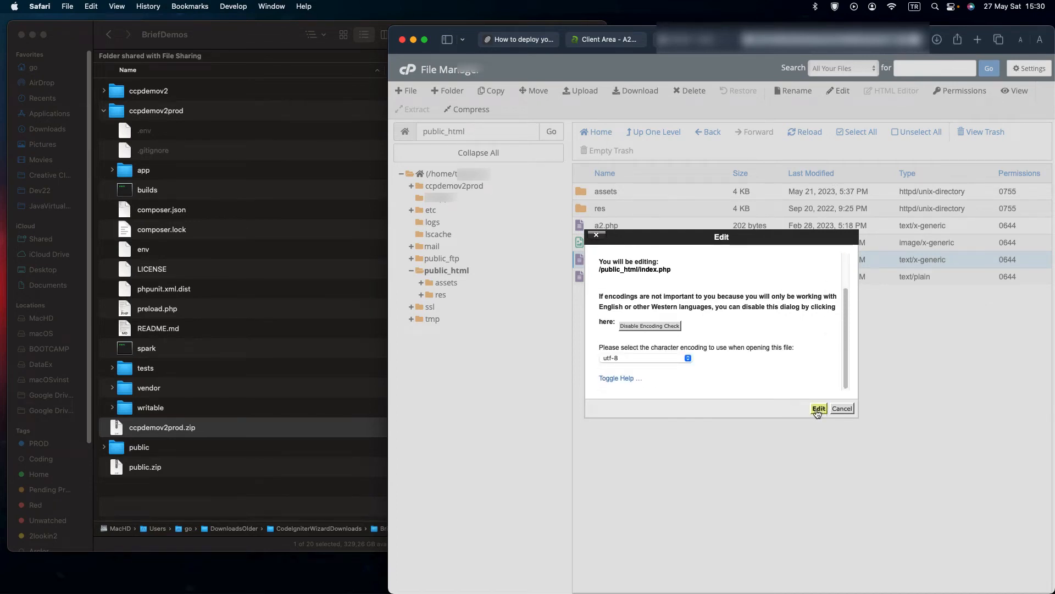
click(818, 408)
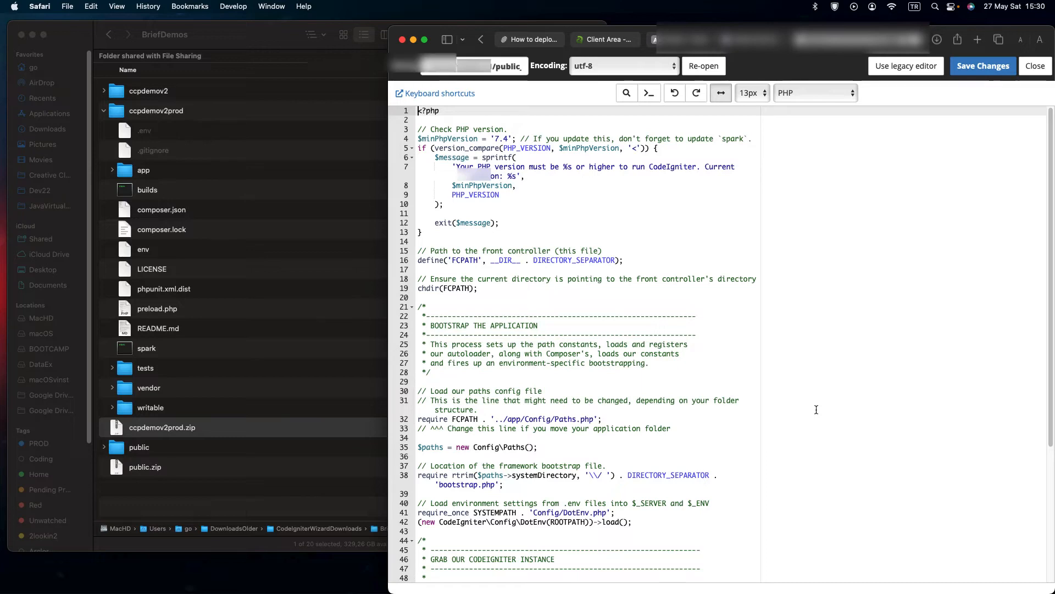
drag(388, 292, 243, 268)
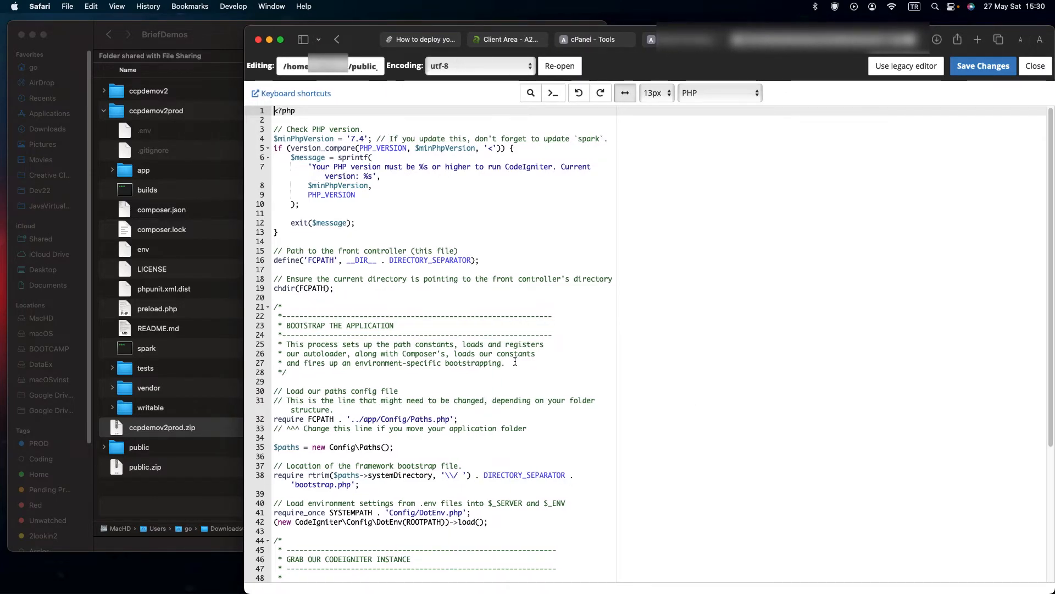
- Change the FCPATH require path on line 32 of index.php to '../ccpdemov2prod/app/Config/Paths.php' and save the file
scroll(515, 361, down, 5)
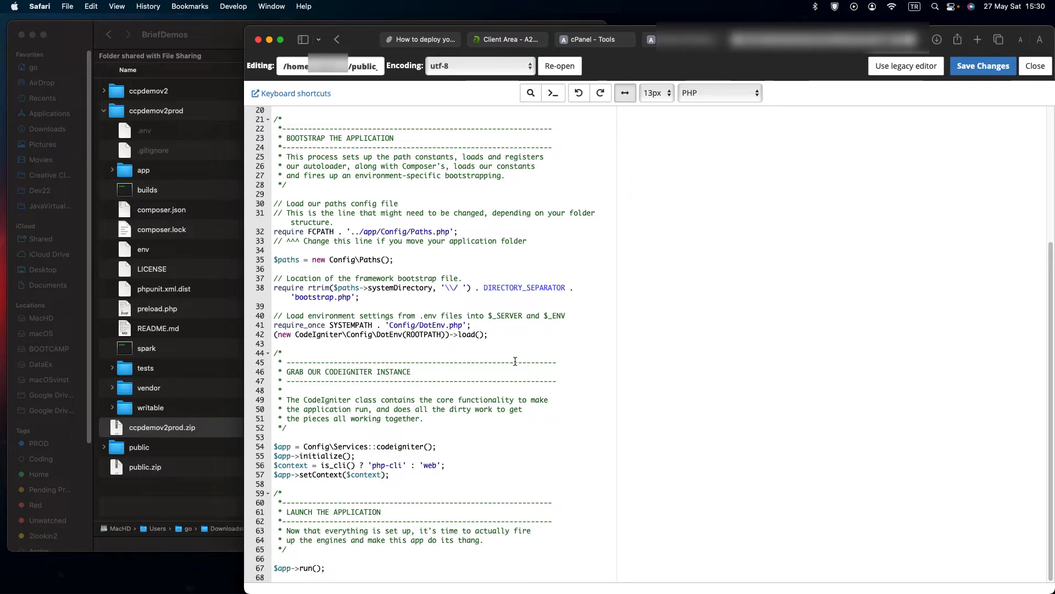
click(351, 231)
key(Right)
key(Right)
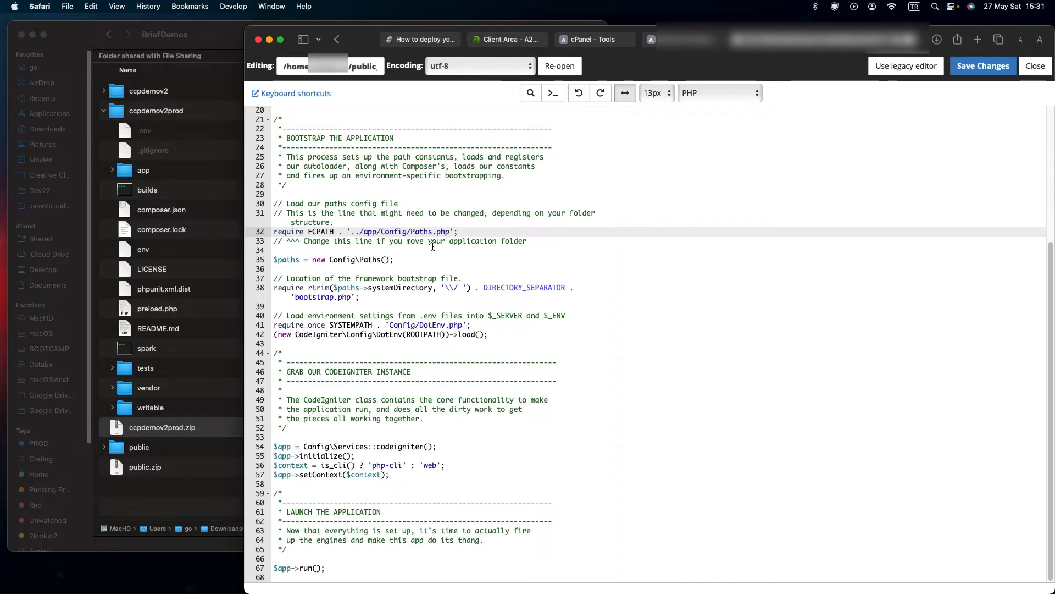
text(/)
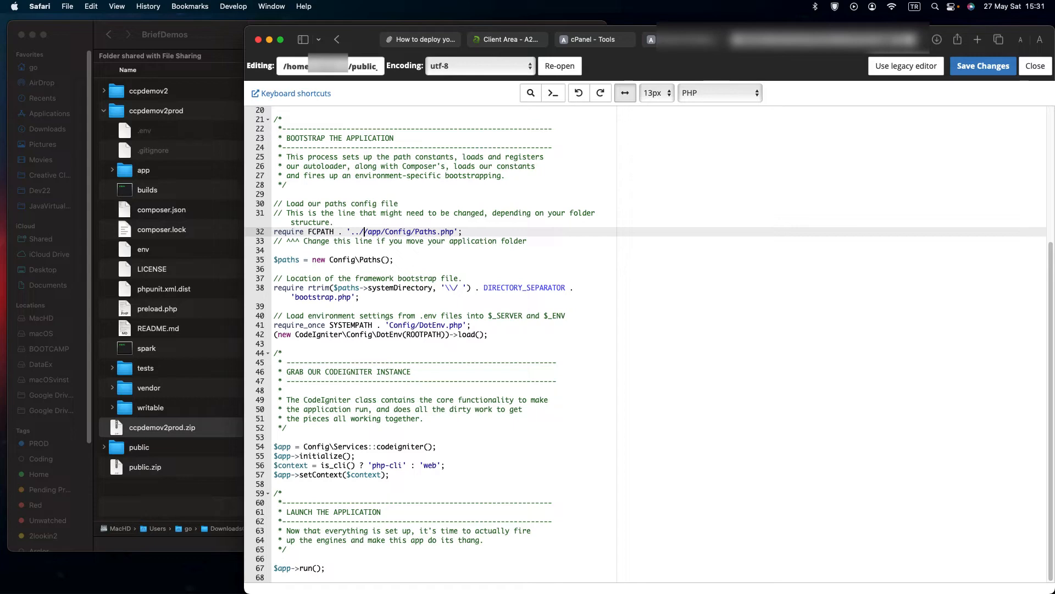
text(ccpdemov2prod)
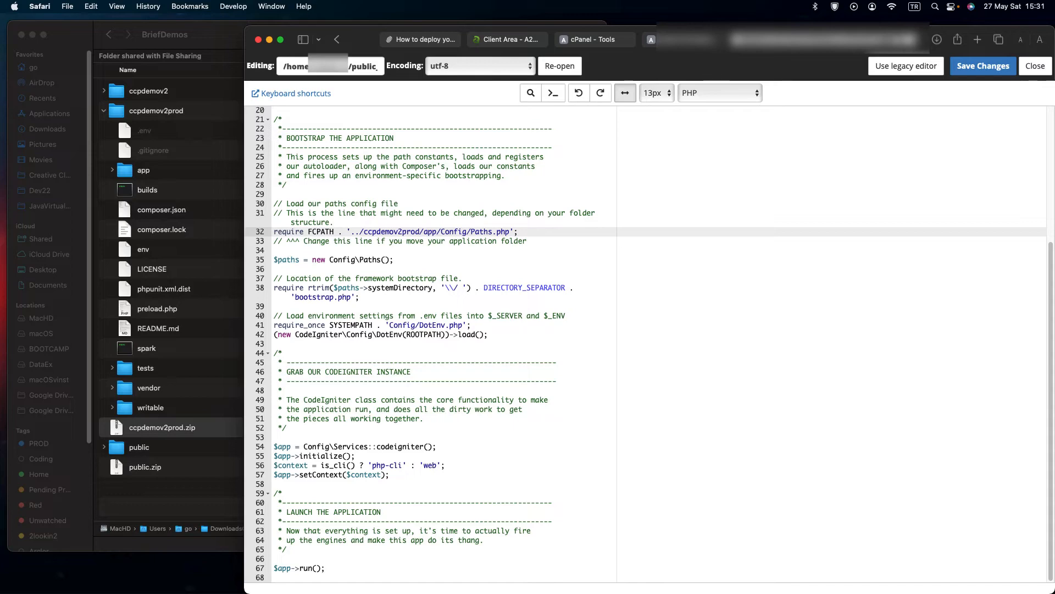
click(985, 71)
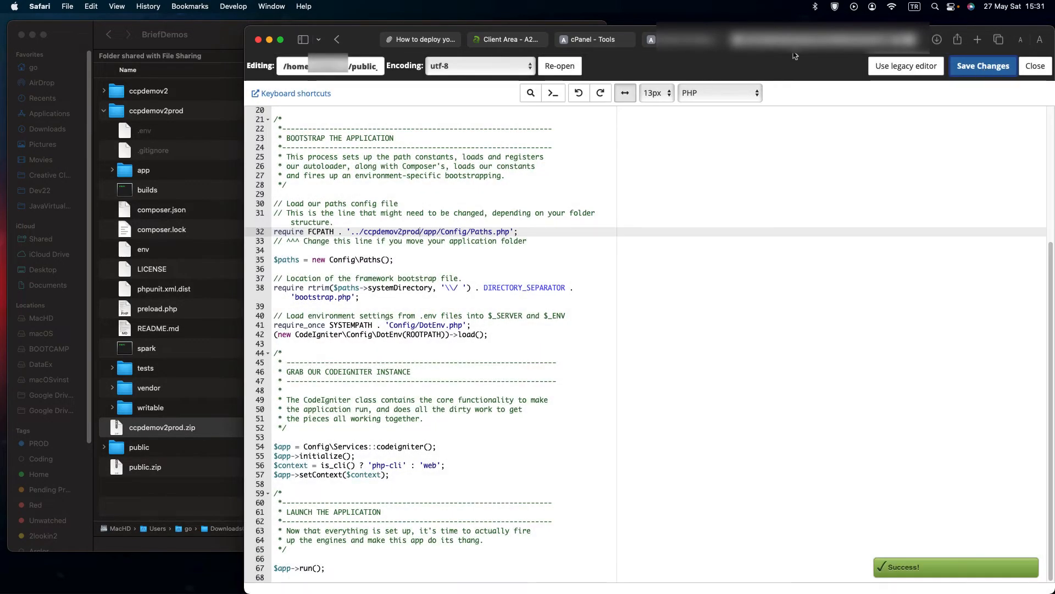
- Return to the File Manager and expand ccpdemov2prod and its app folder in the directory tree
click(679, 42)
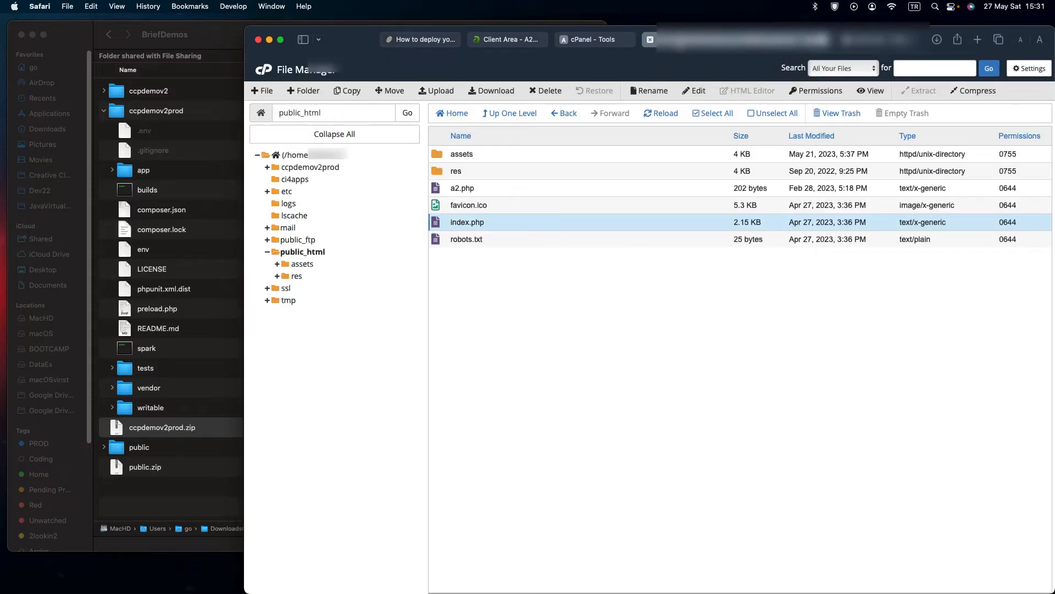
click(268, 168)
click(276, 180)
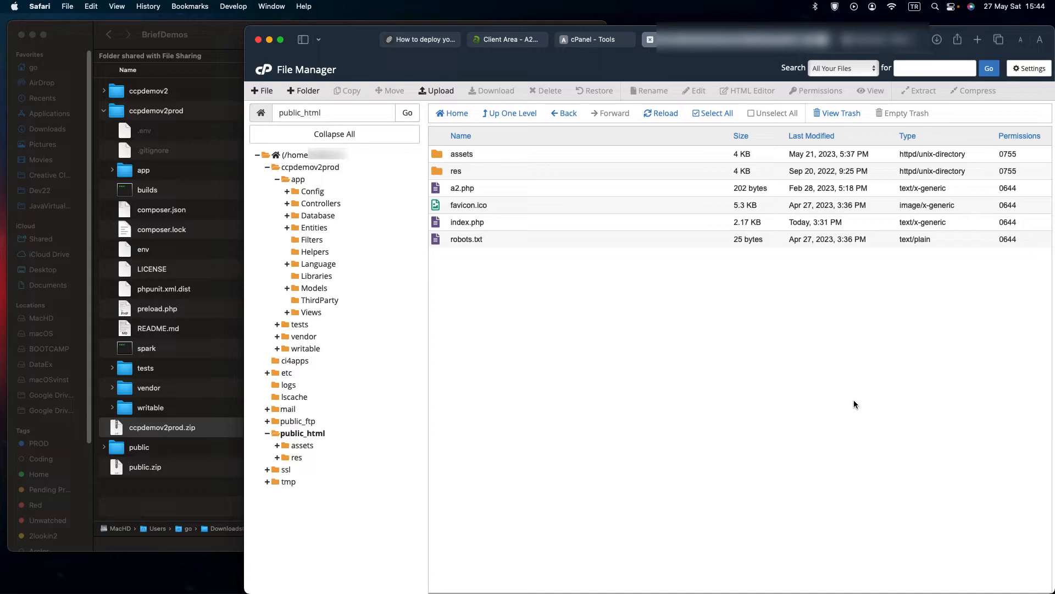
- Switch to Finder and expand the local public folder in BriefDemos to examine its files, resizing the window to fit
click(153, 496)
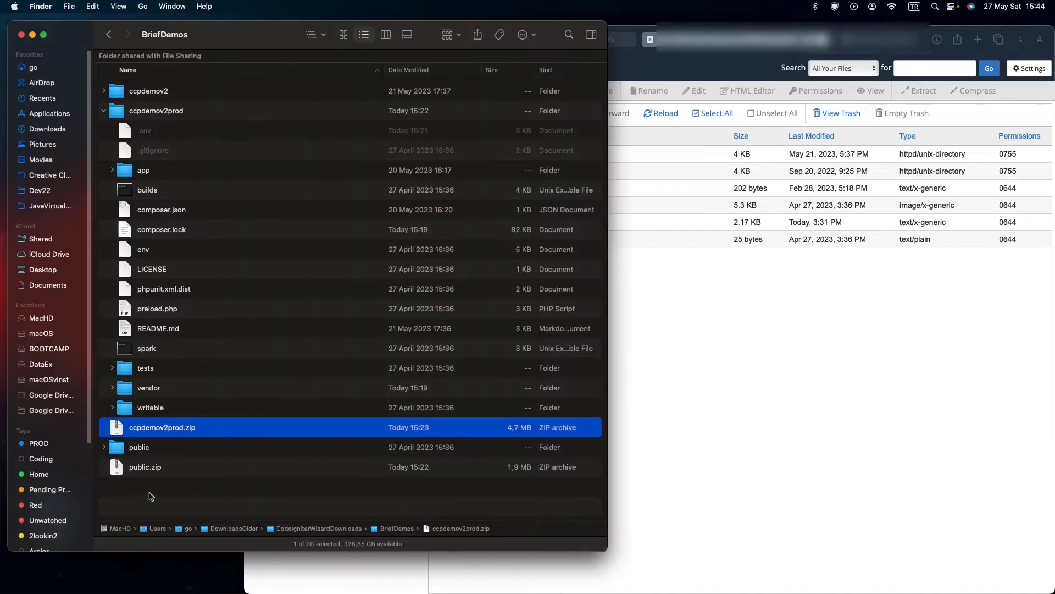
click(104, 447)
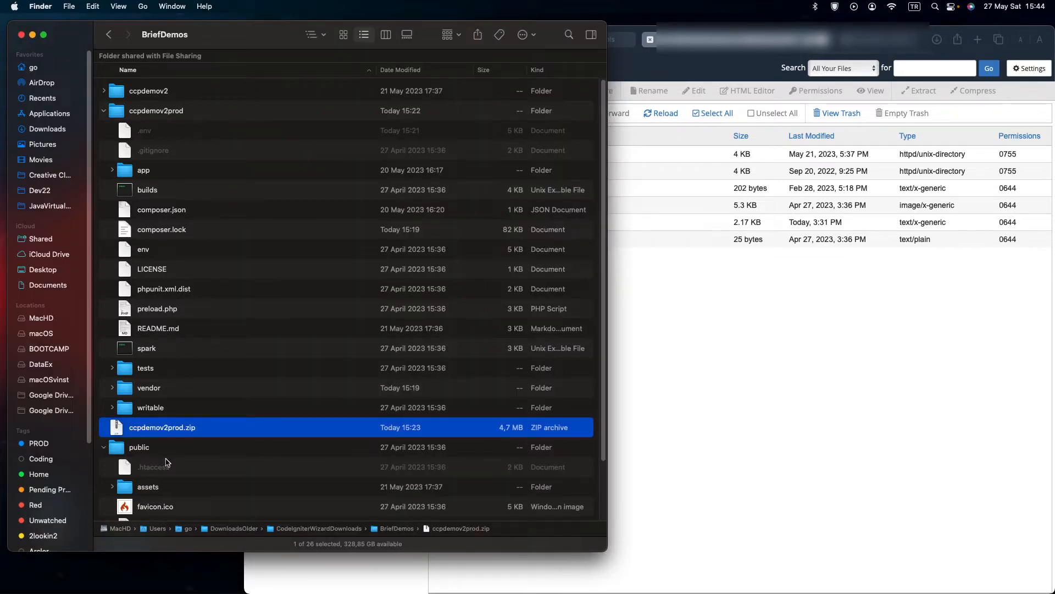
drag(604, 549, 499, 562)
drag(498, 566, 504, 575)
scroll(376, 508, down, 3)
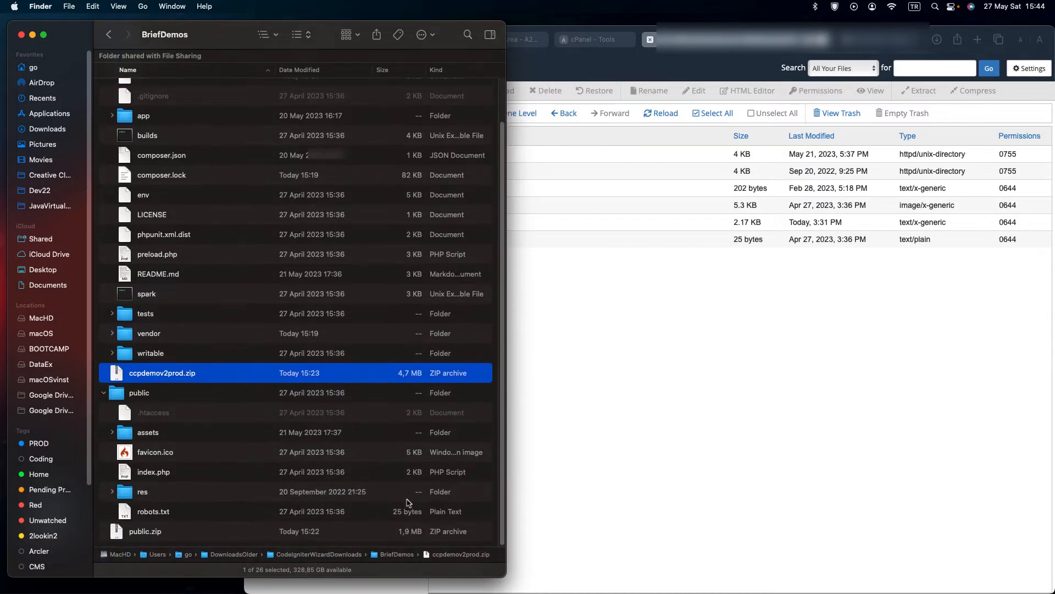
- Switch back to the cPanel File Manager and save its preferences with Show Hidden Files (dotfiles) enabled
click(670, 449)
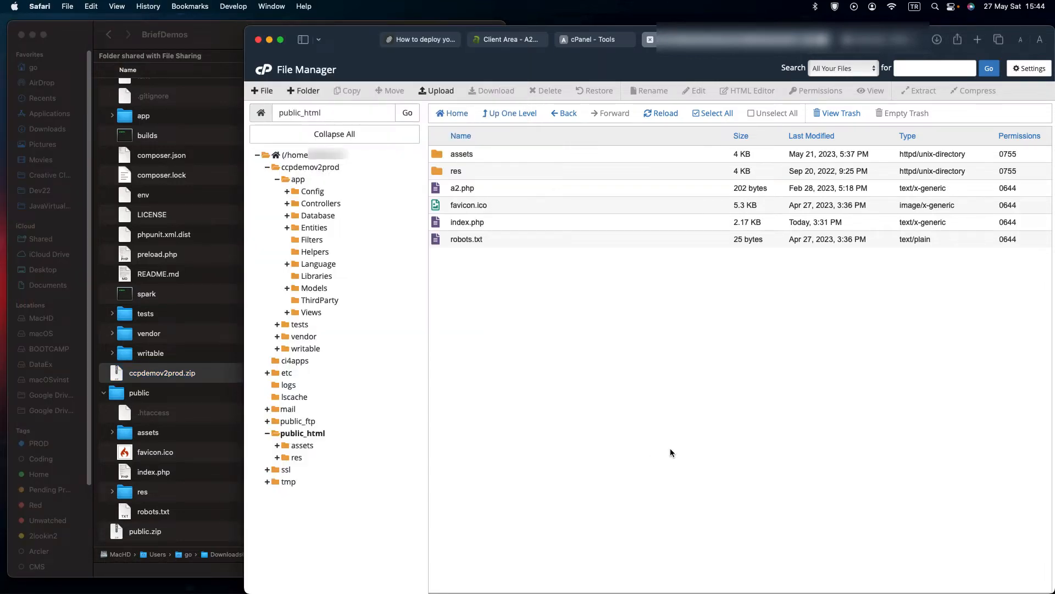
click(1029, 68)
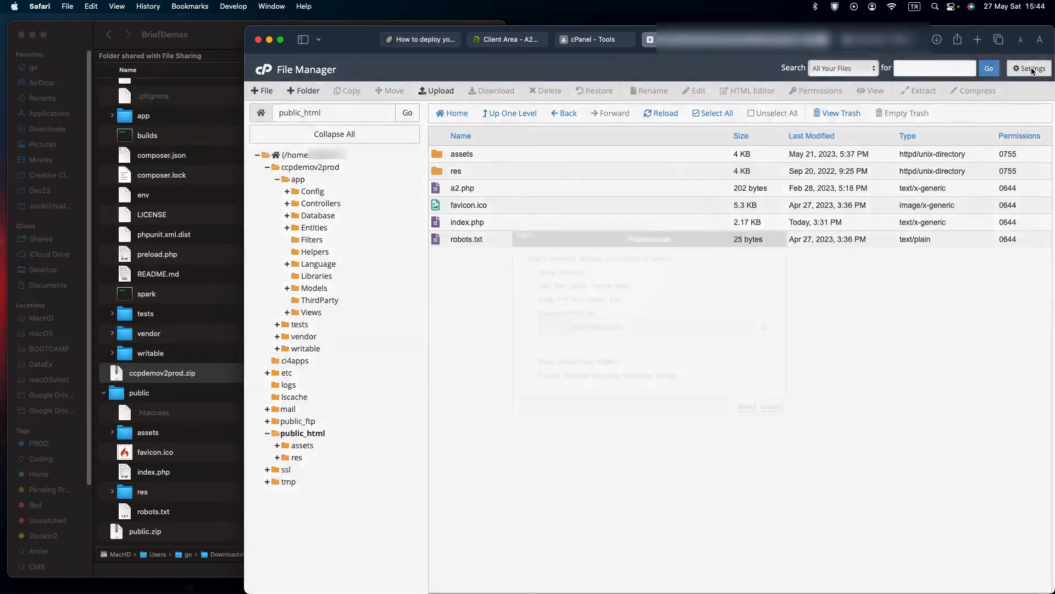
click(572, 363)
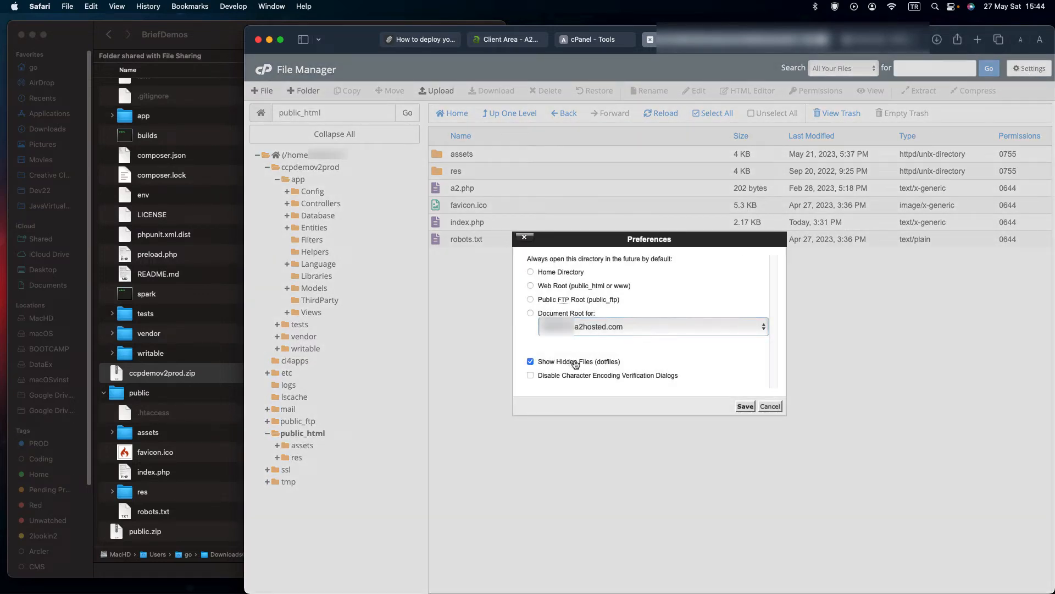
click(745, 406)
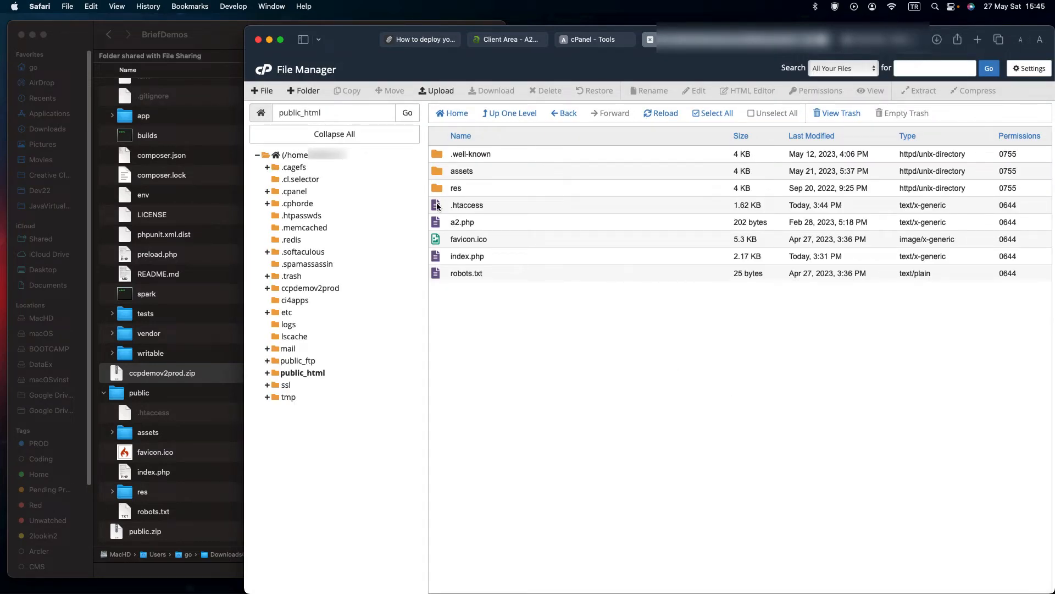
- Open public_html's .htaccess in the editor with utf-8 encoding, review its rewrite rules, and close it without changes
click(439, 207)
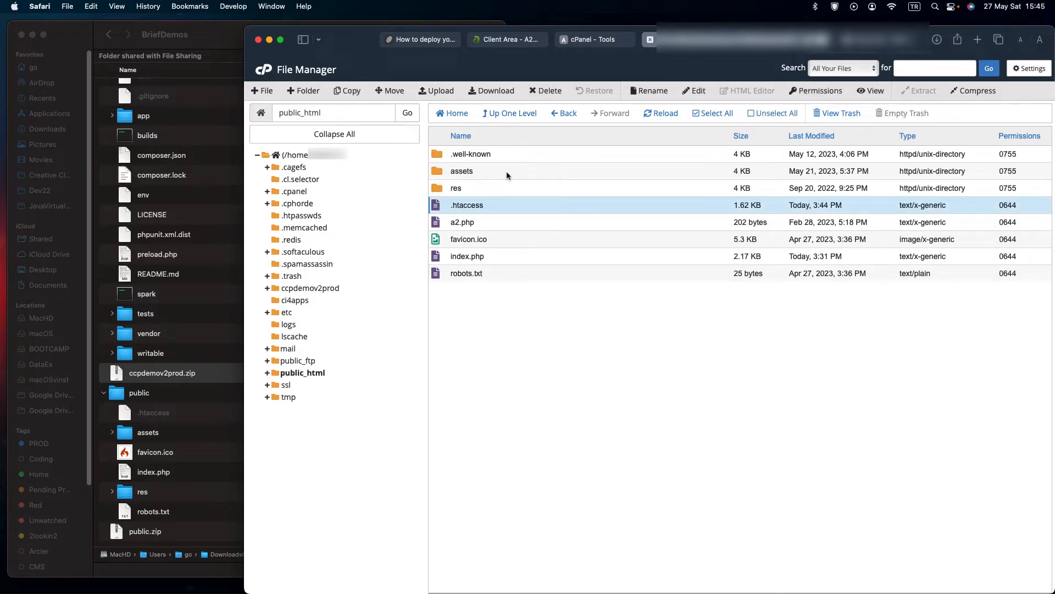
click(694, 92)
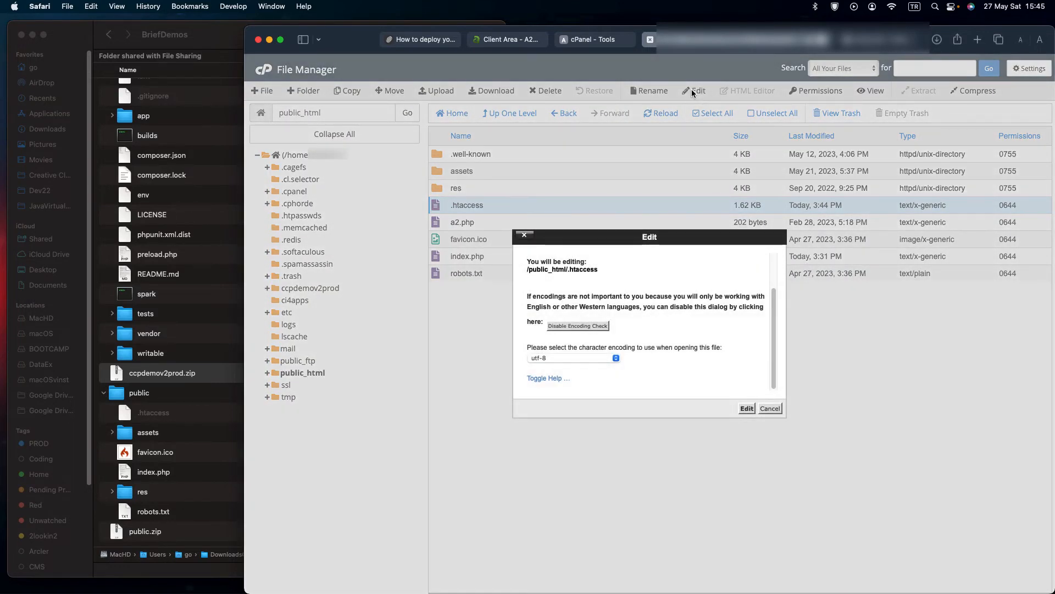
click(745, 407)
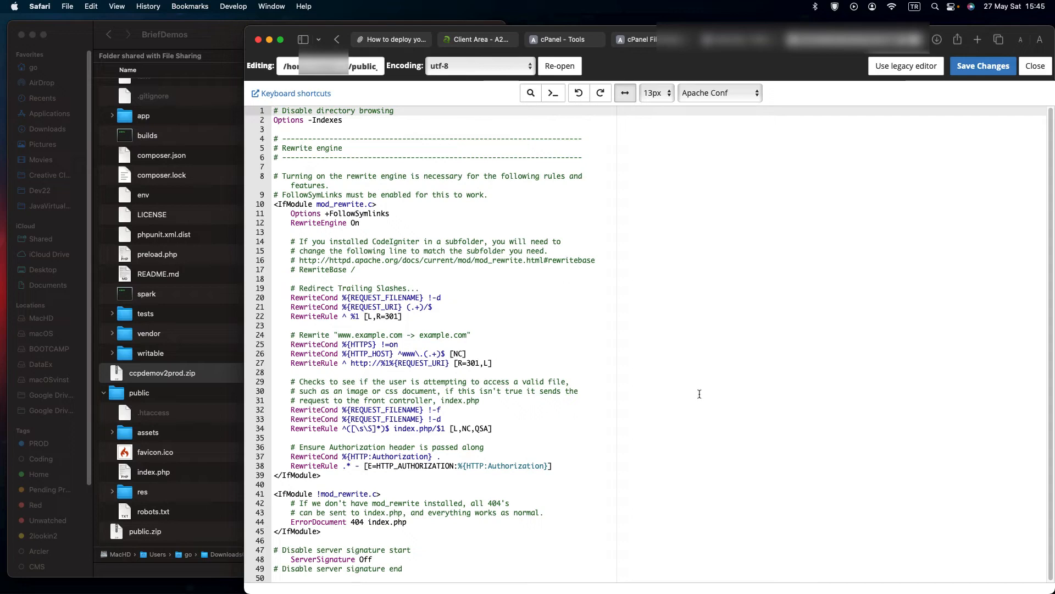
drag(297, 24, 275, 19)
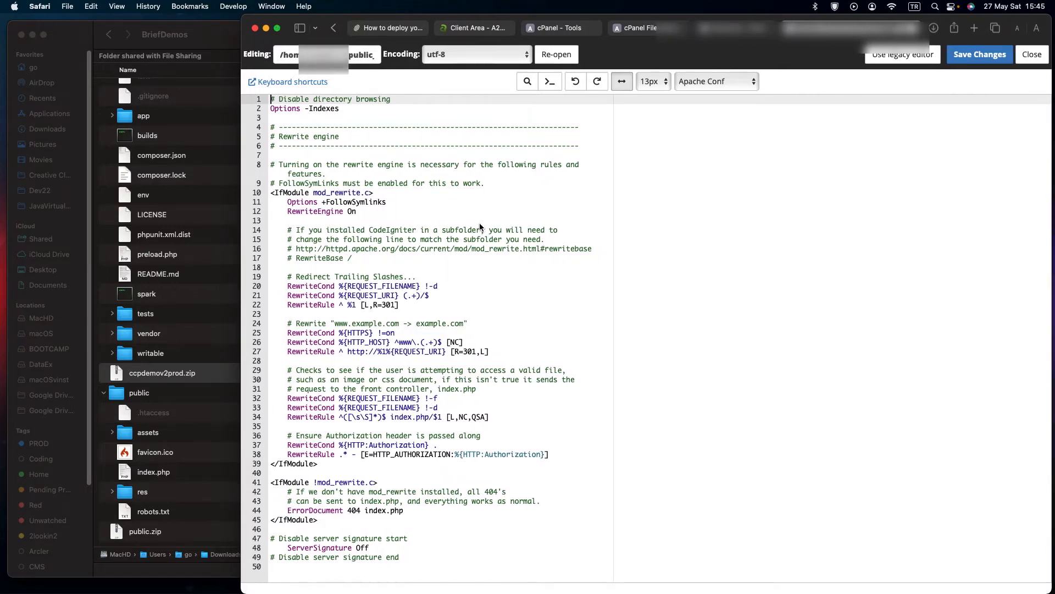
click(1032, 54)
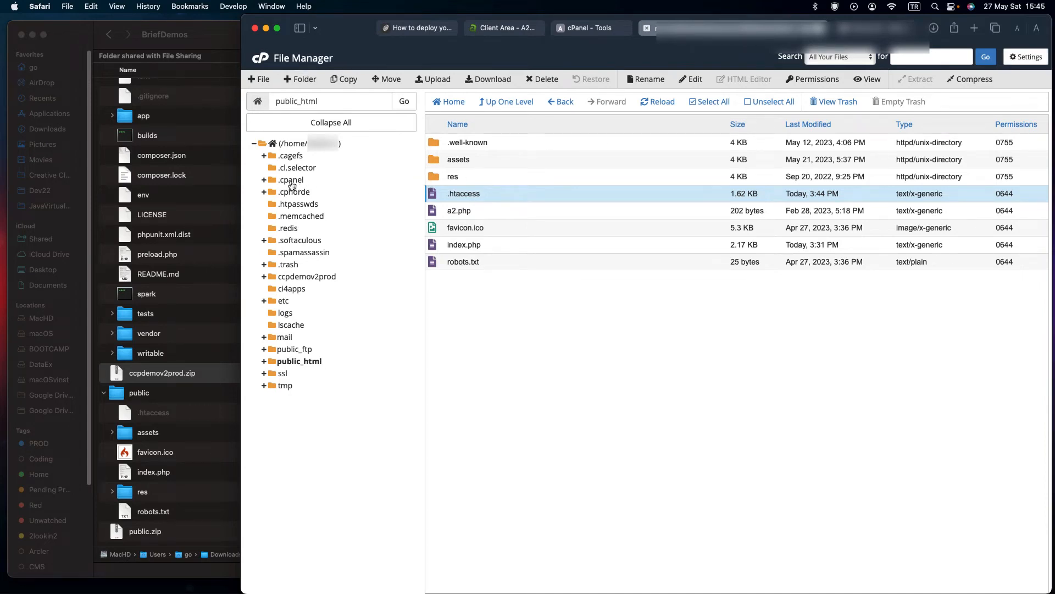
- Move the .DS_Store file in the ccpdemov2prod folder to the trash
click(293, 279)
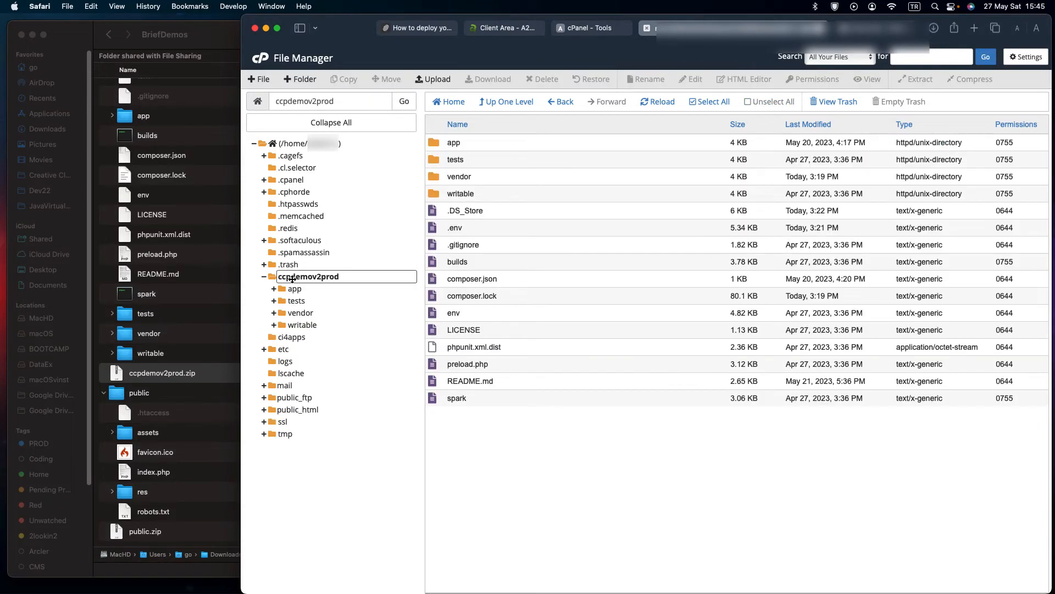
click(461, 213)
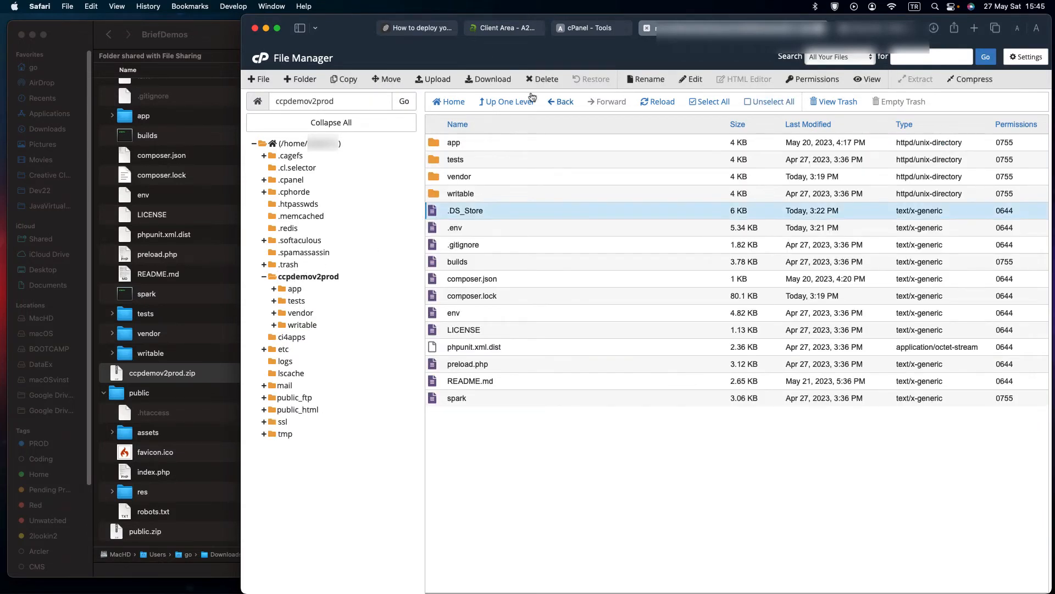
click(544, 79)
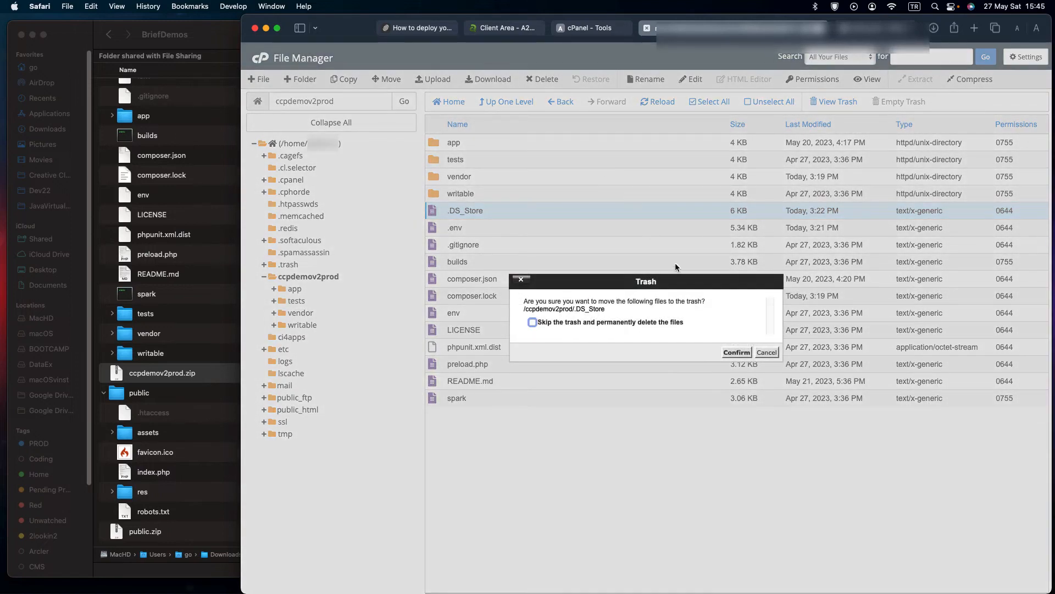
click(737, 352)
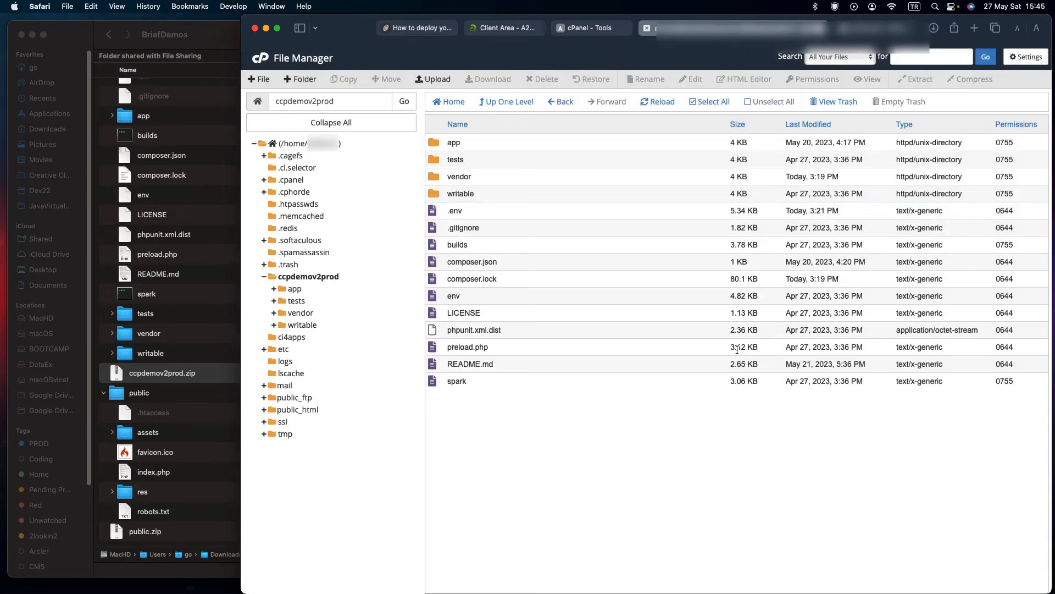
- Open public_html in the directory tree to look over its files and folders
click(299, 409)
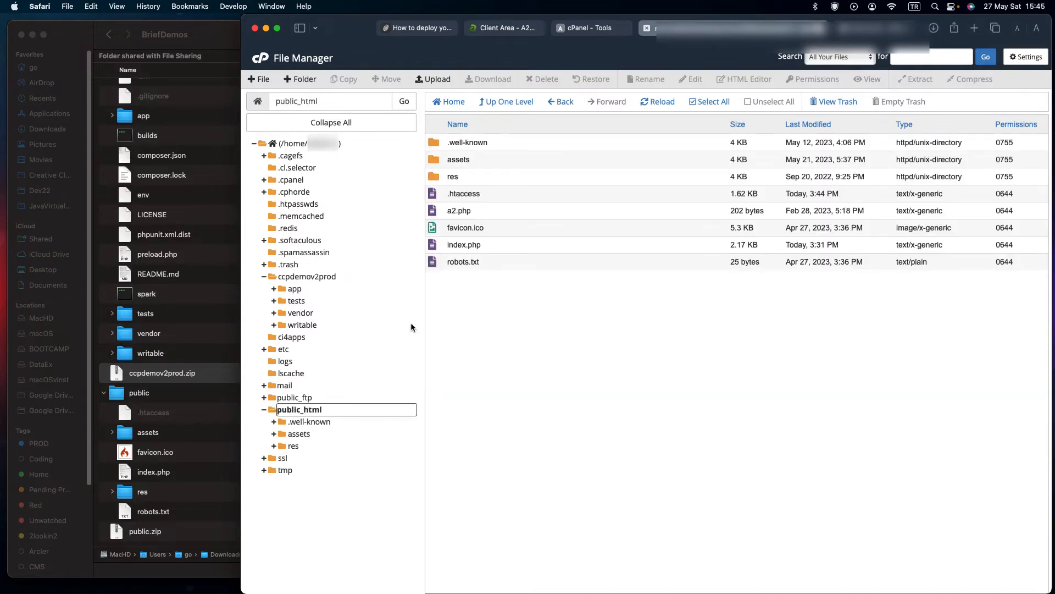
click(453, 292)
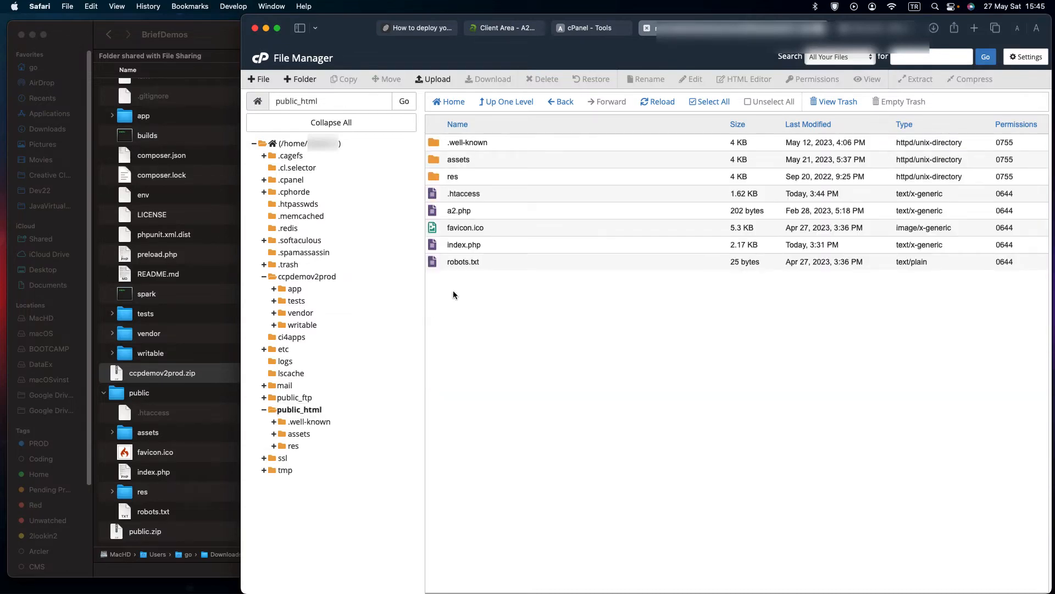
click(431, 195)
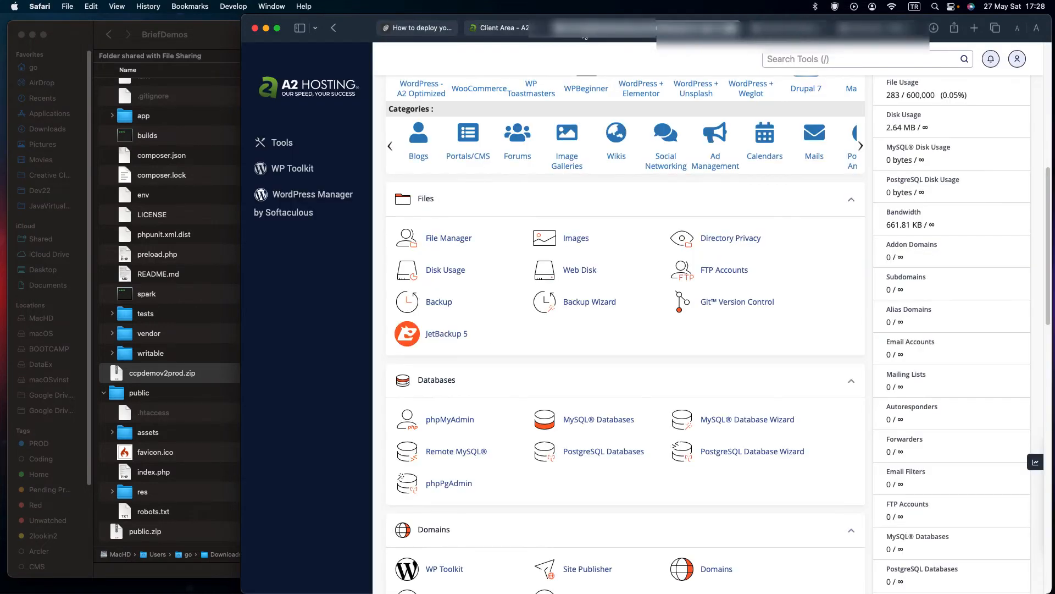
- Open cPanel's Domains page in a new tab and switch on Force HTTPS Redirect for the main domain
scroll(572, 326, down, 4)
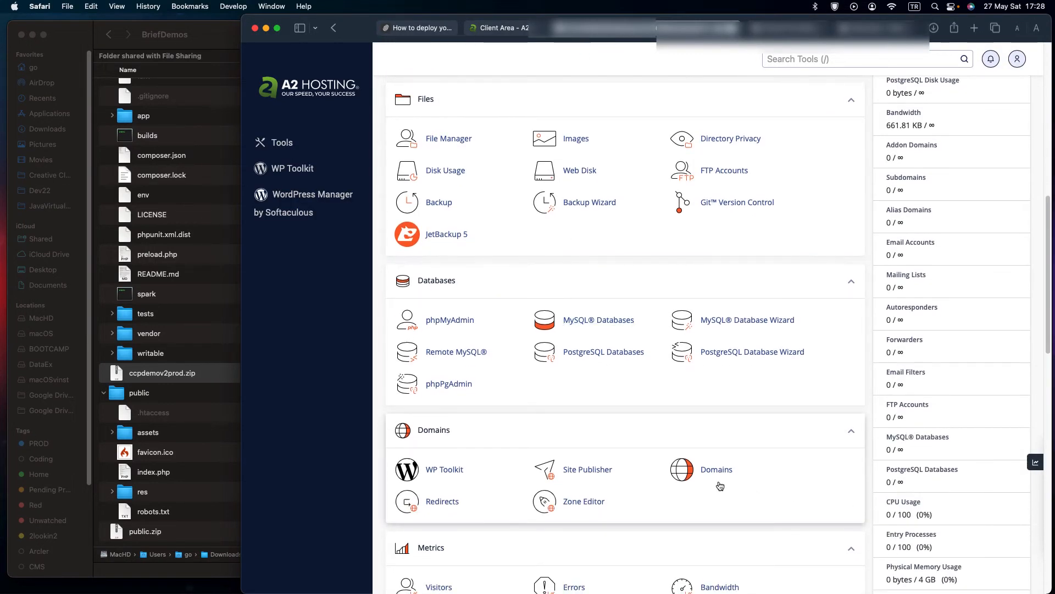
right_click(714, 474)
click(737, 449)
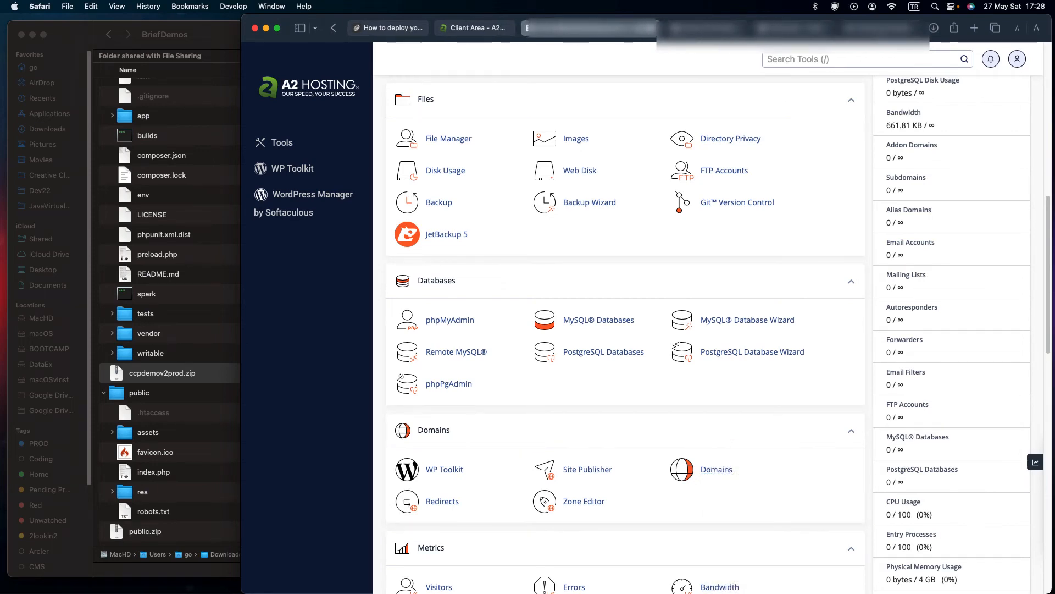
click(858, 28)
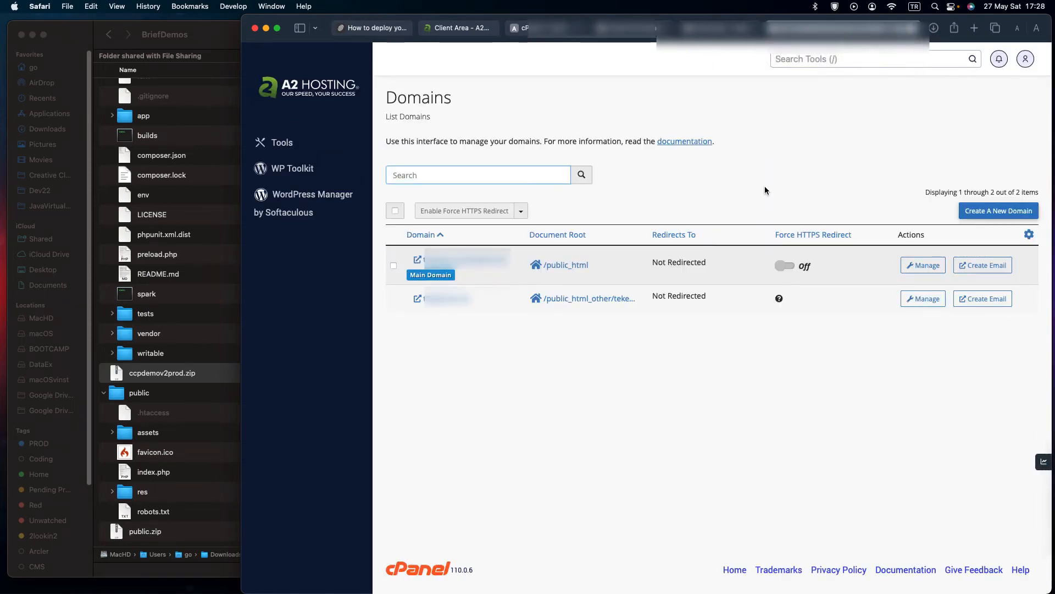
click(779, 270)
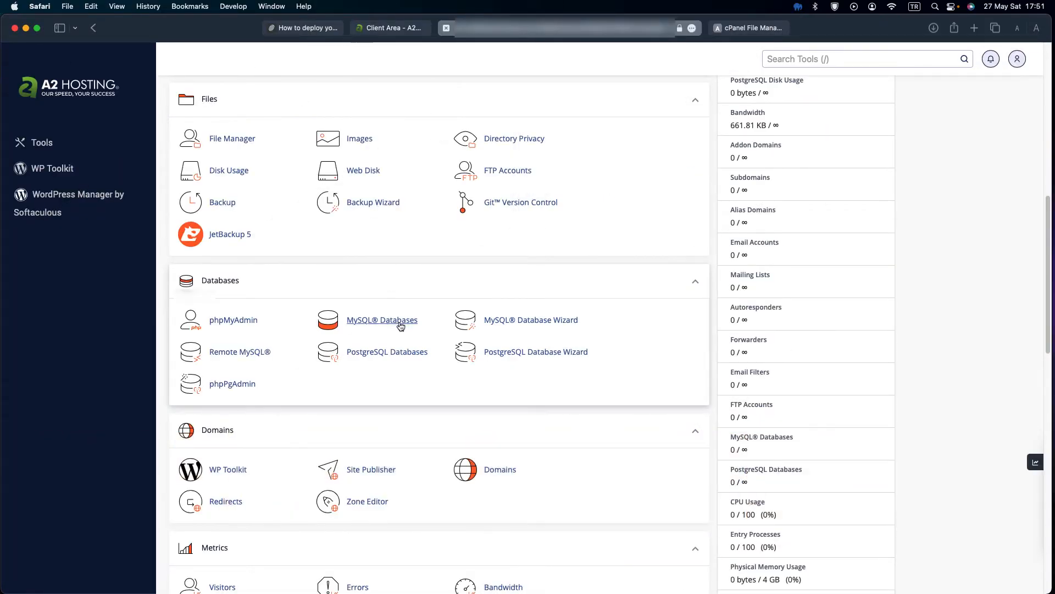
- Open MySQL Databases from the cPanel tools and look through its database and user sections
click(401, 320)
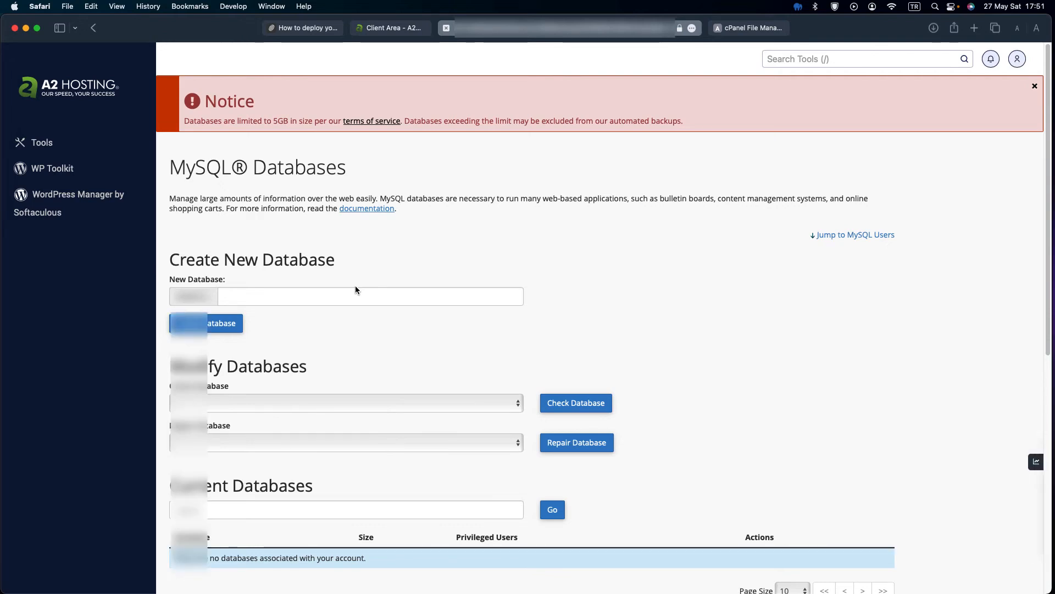
scroll(356, 286, down, 3)
scroll(355, 286, down, 5)
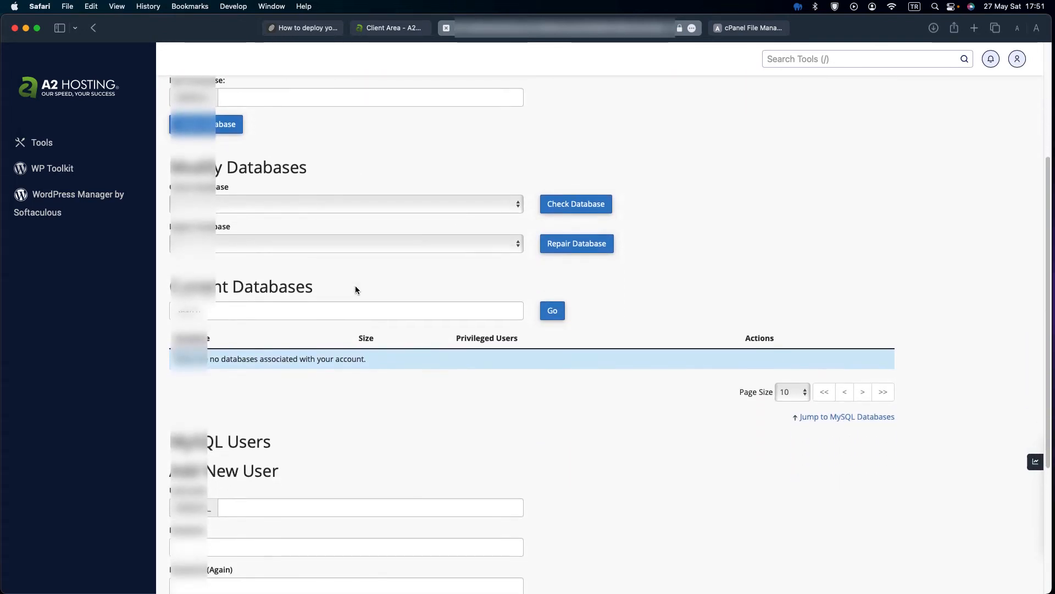
scroll(356, 287, up, 8)
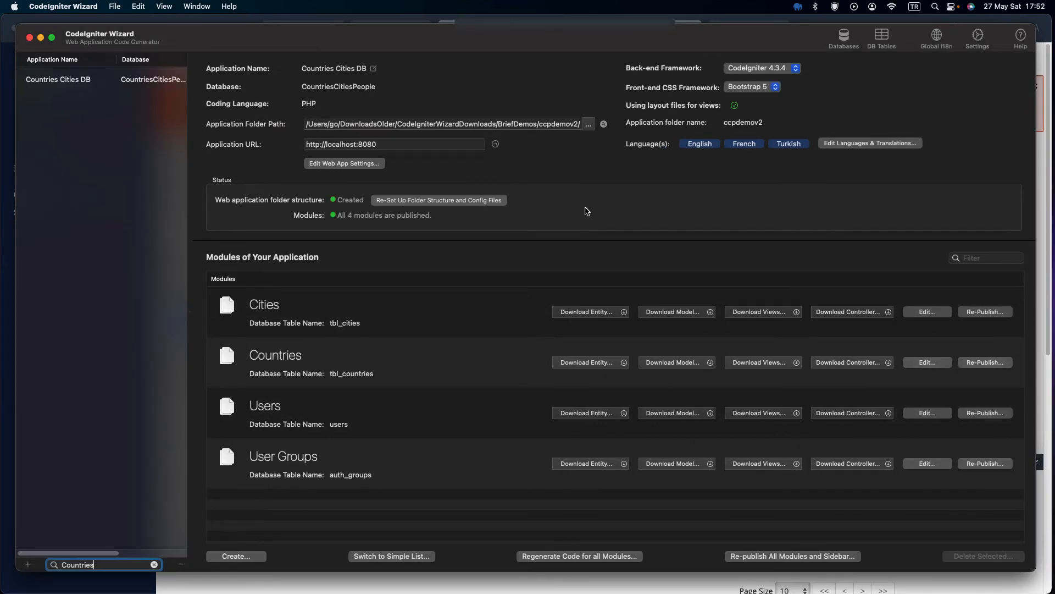
- Switch to CodeIgniter Wizard and inspect the registered CountriesCitiesPeople database record, briefly revealing its password
click(845, 36)
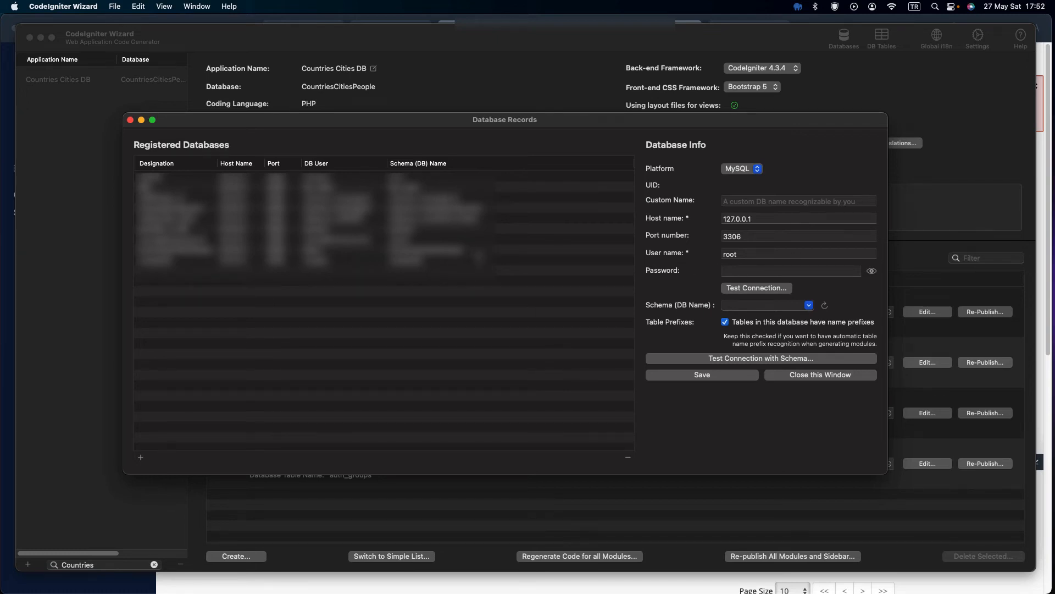
click(467, 250)
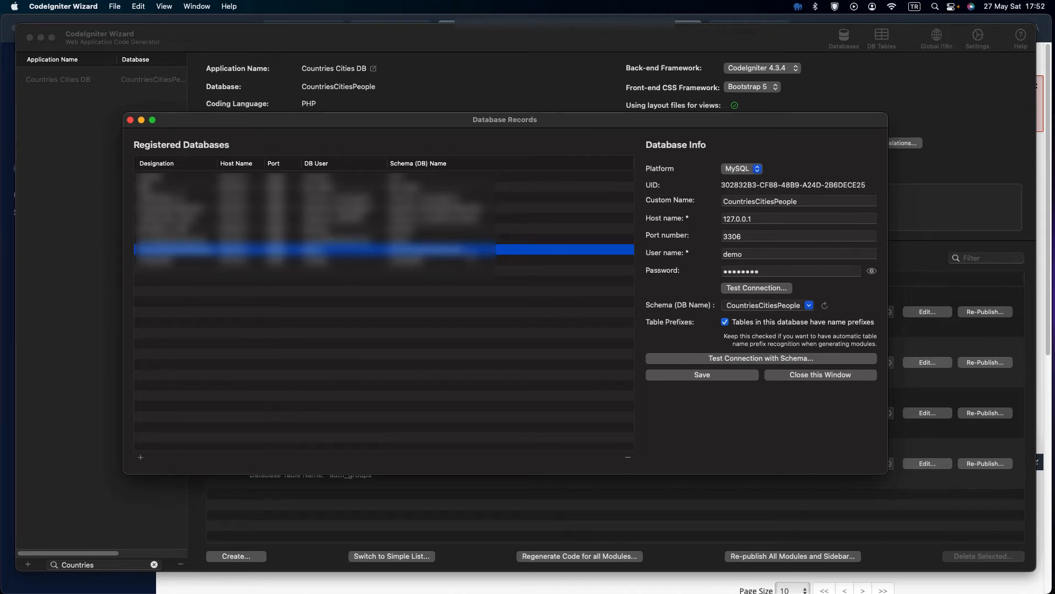
click(872, 272)
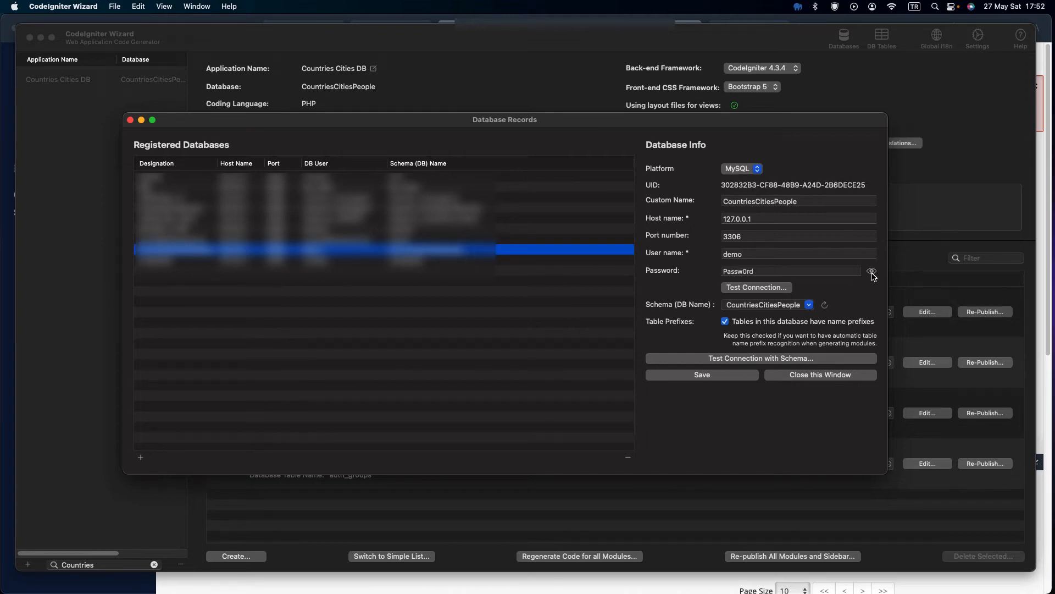
click(873, 273)
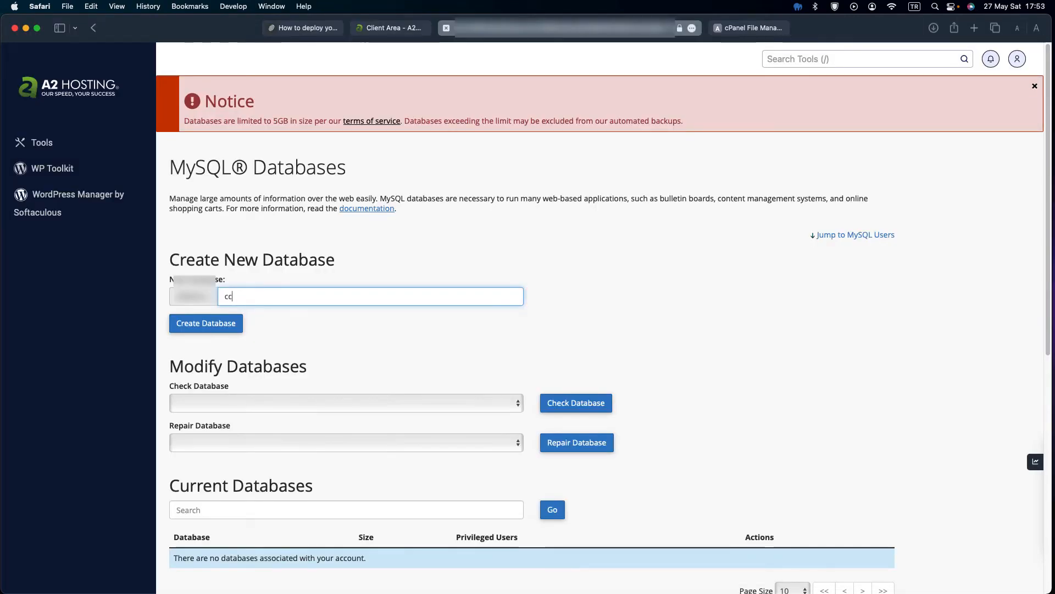
- In cPanel's MySQL Databases, create a new database named ccpdemo2 after the account prefix and return to the overview
text(pdem)
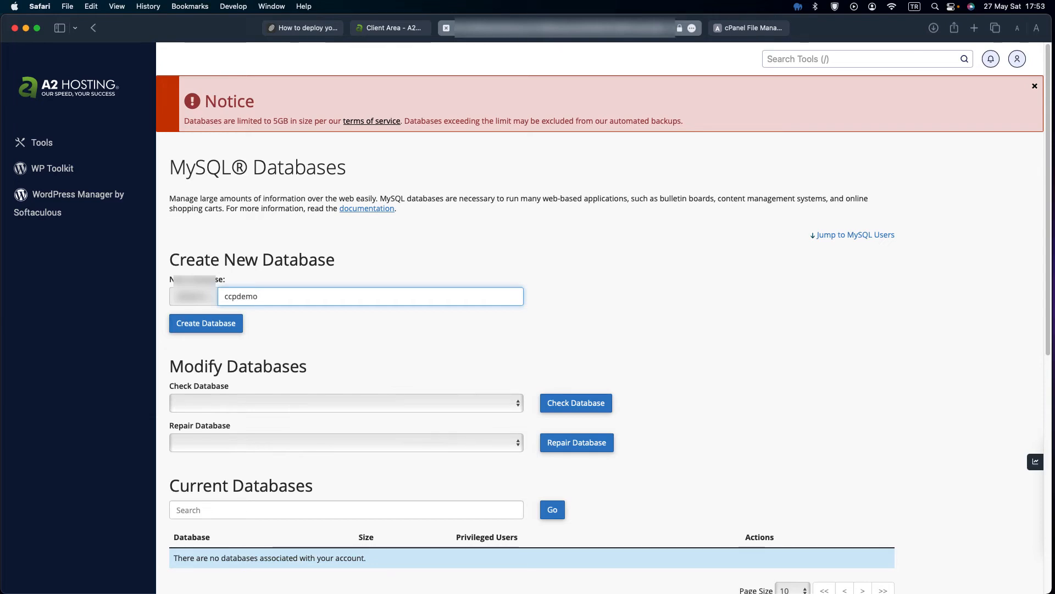
text(o2)
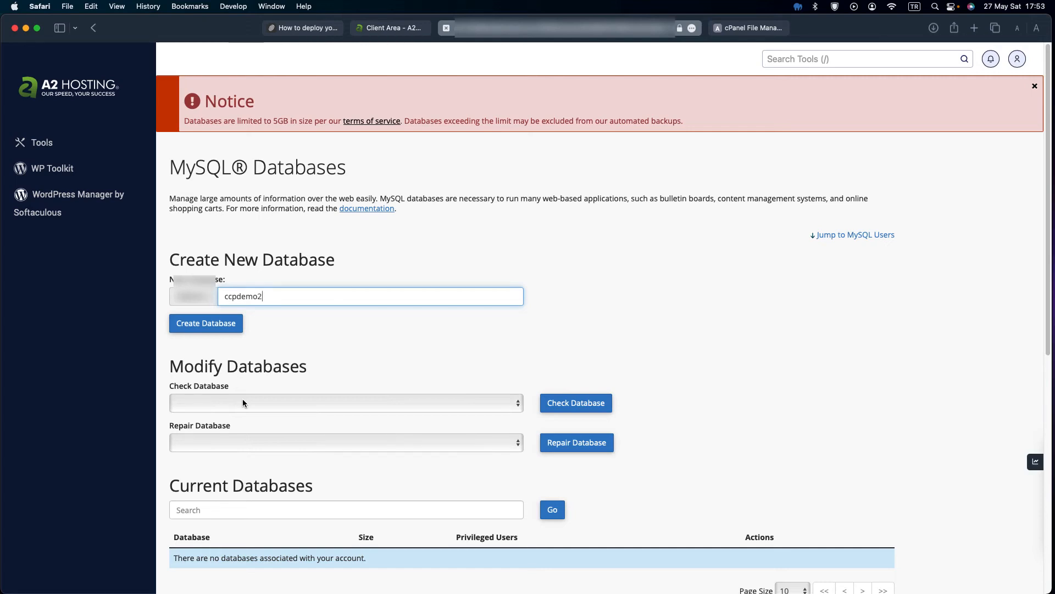
scroll(242, 403, down, 1)
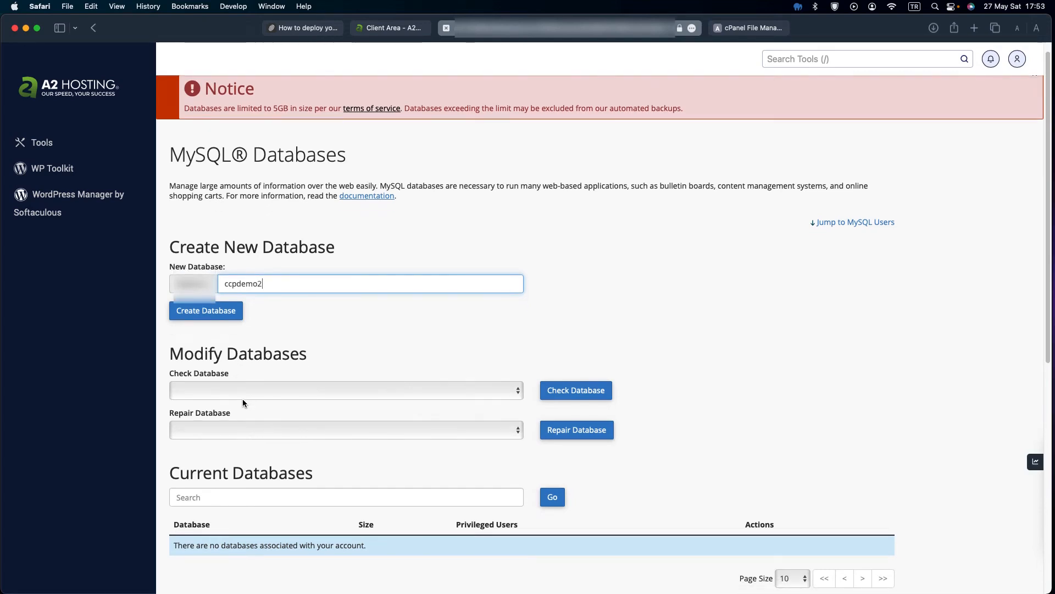
click(215, 315)
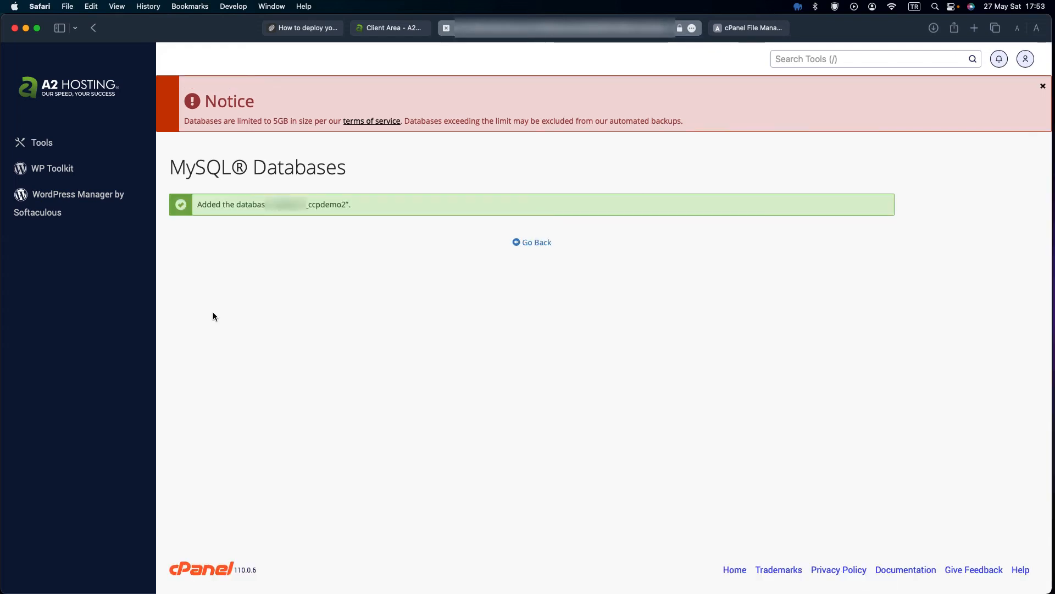
click(536, 242)
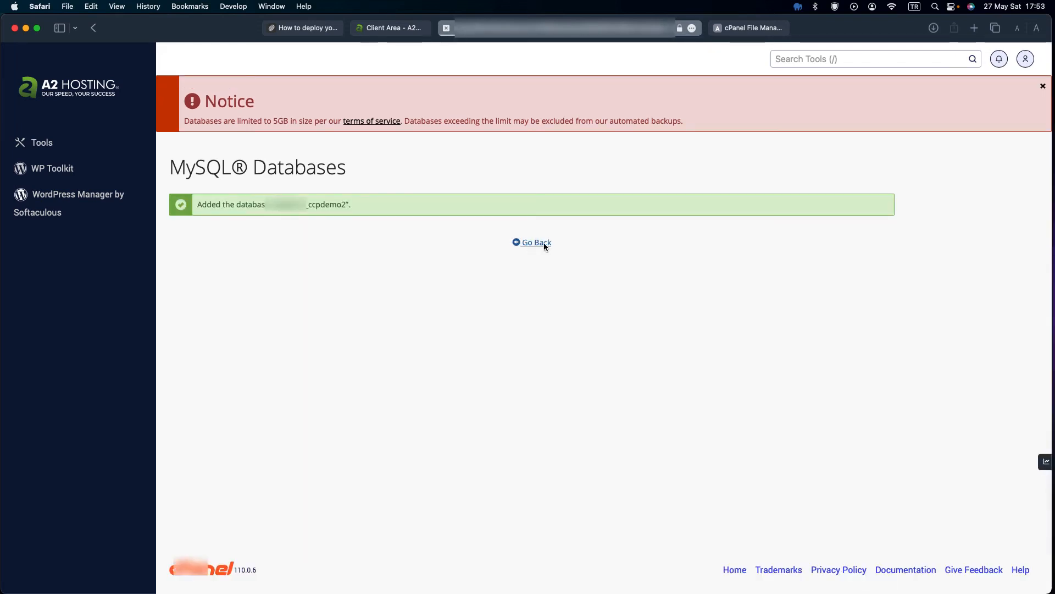
- Enter demodbusr as the username for a new MySQL user
scroll(526, 348, down, 8)
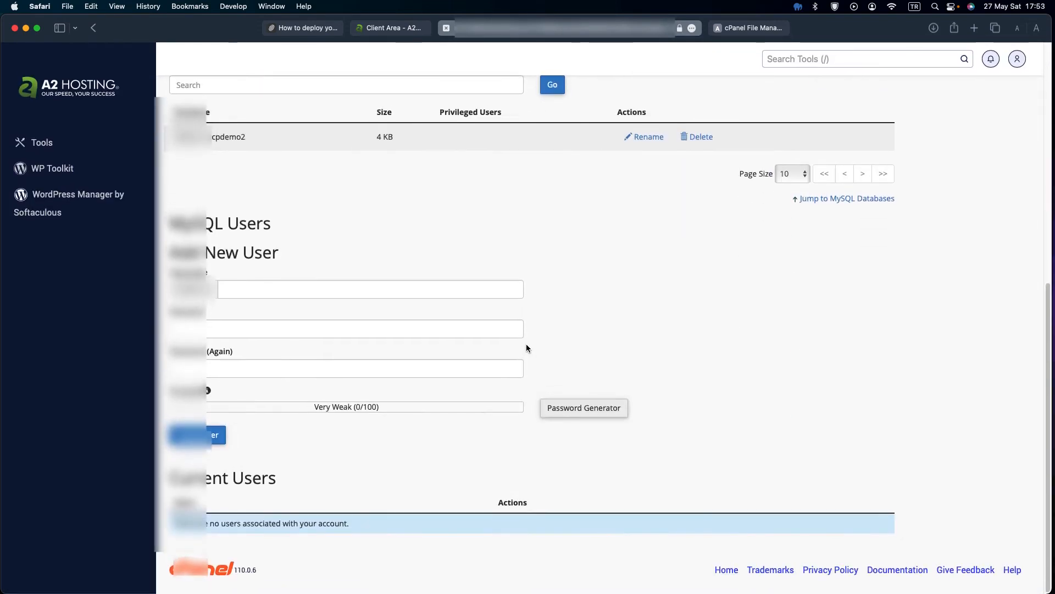
click(284, 291)
text(d)
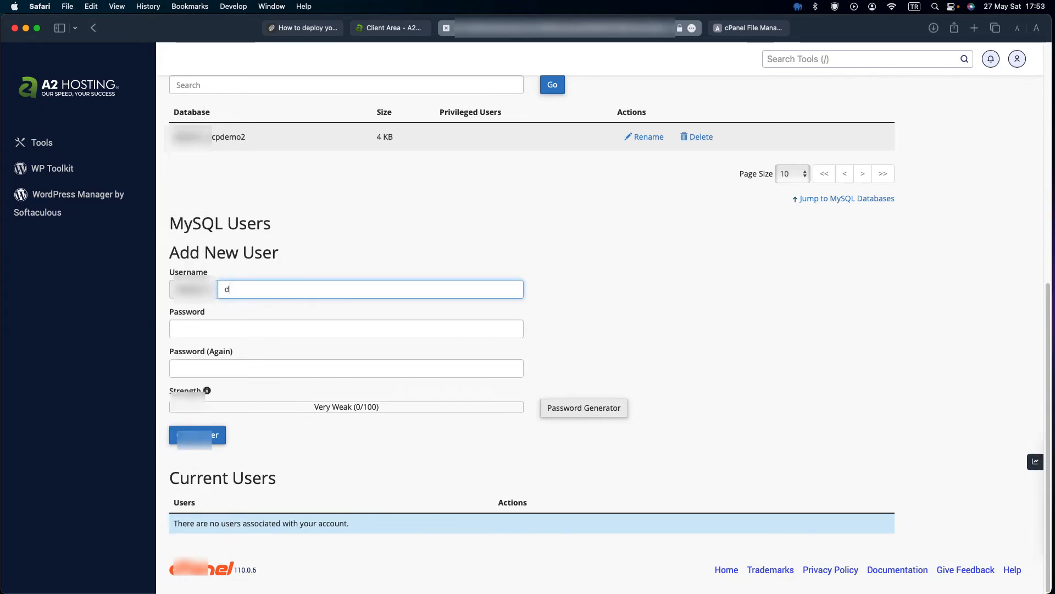
text(emo)
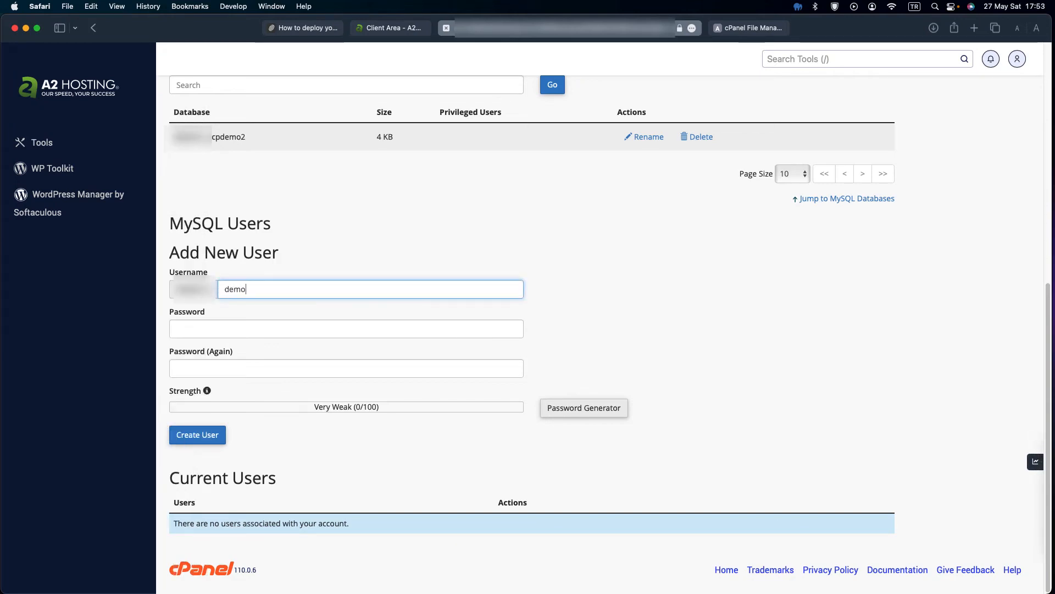
text(dbusr)
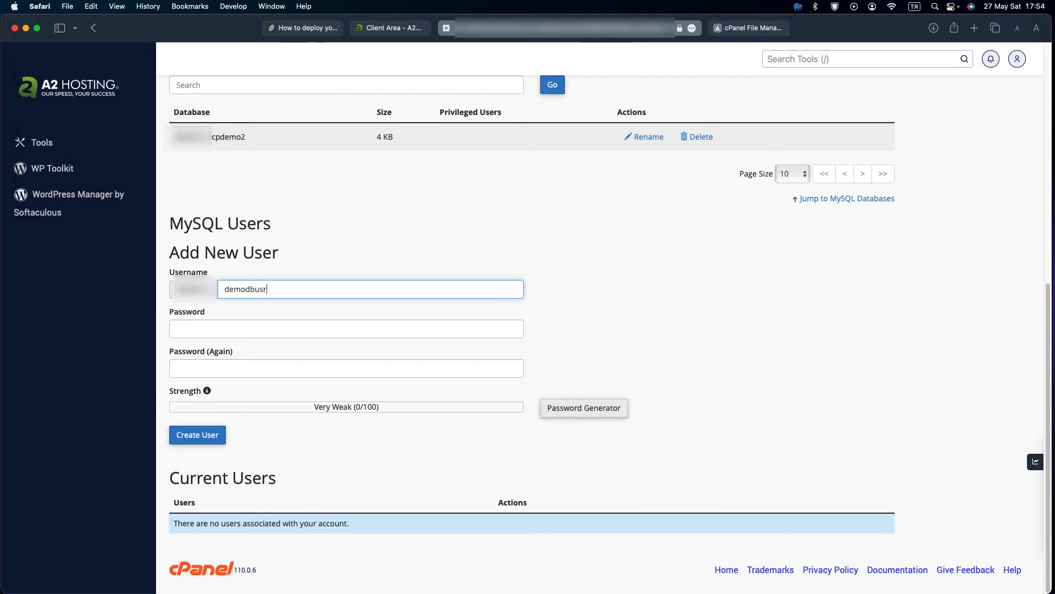
- Enter and repeat the new user's password, create the user, and decline saving the password in iCloud Keychain
key(Tab)
text(•••)
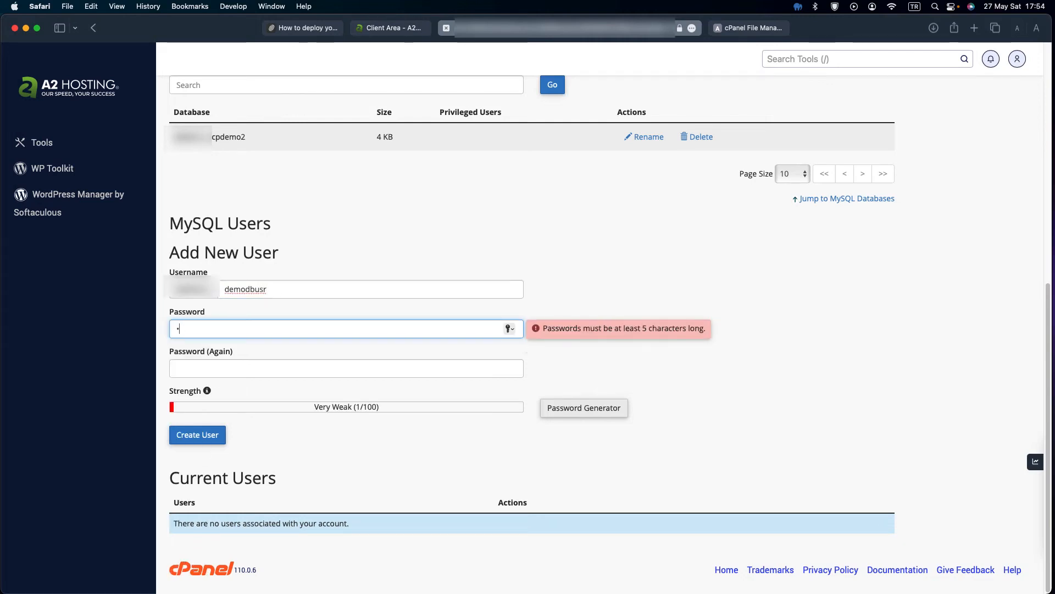
text(•••)
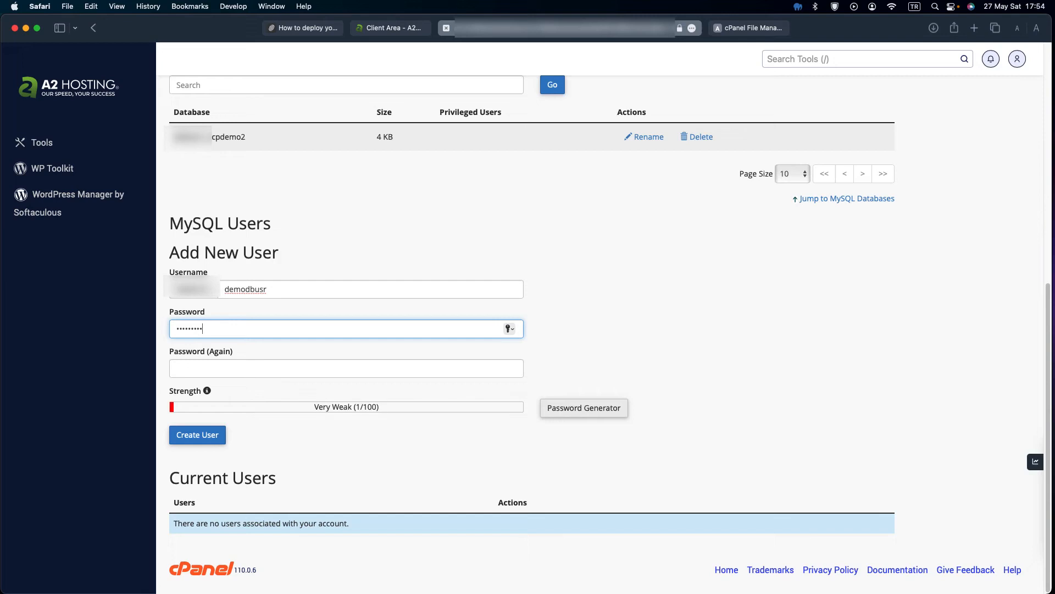
key(Tab)
text(•••••••)
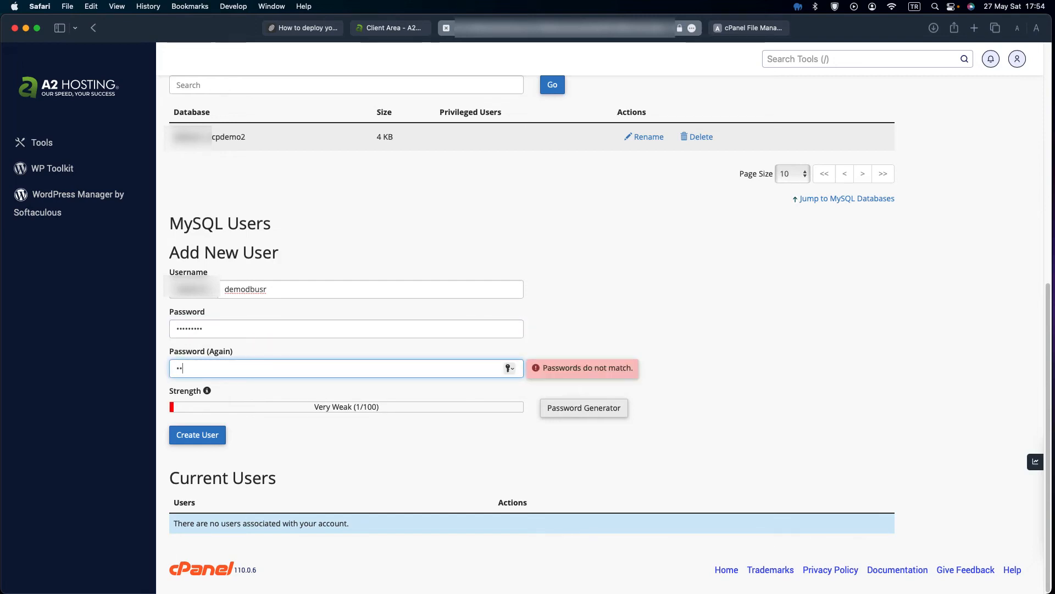
text(••)
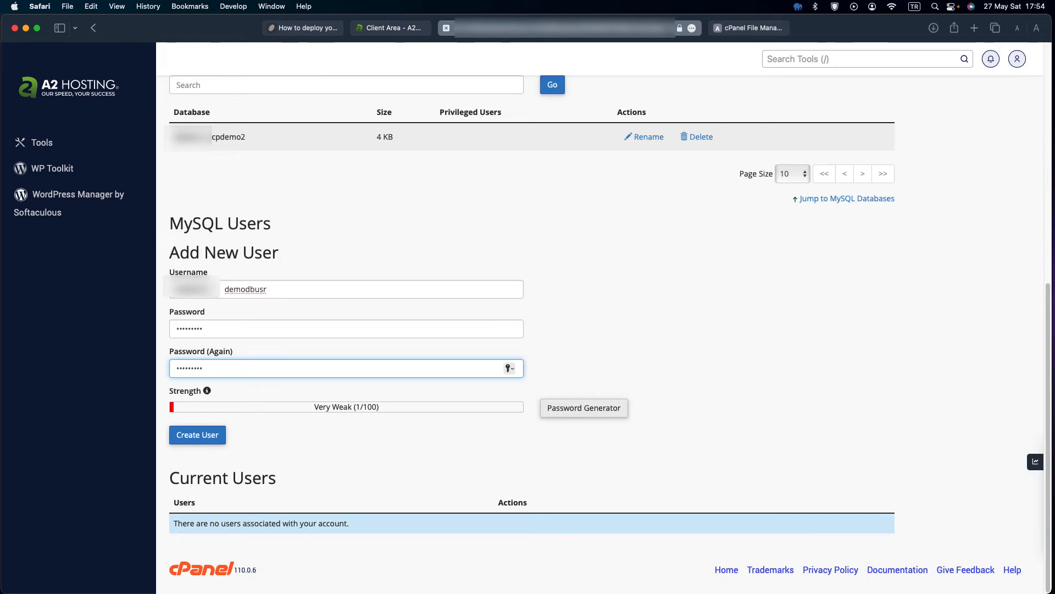
click(213, 434)
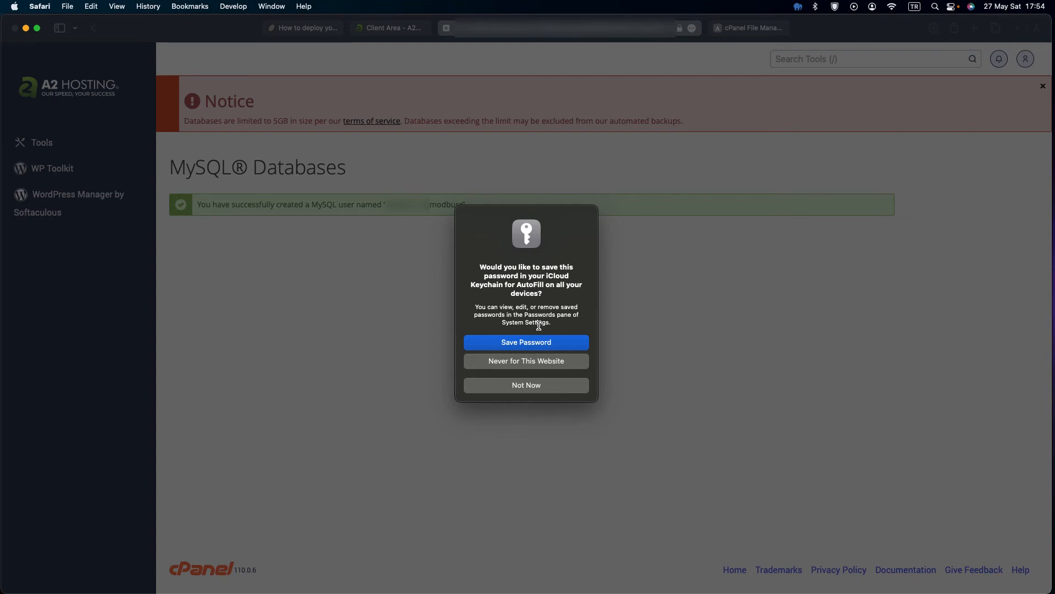
click(547, 384)
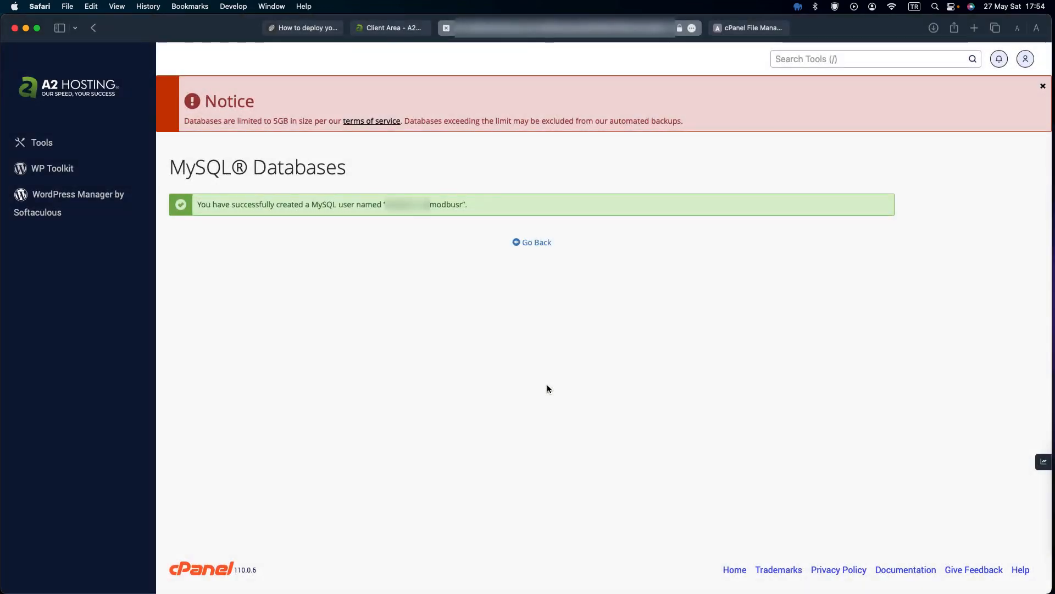
- Return to the MySQL Databases overview and add the demodbusr user to the ccpdemo2 database
click(530, 243)
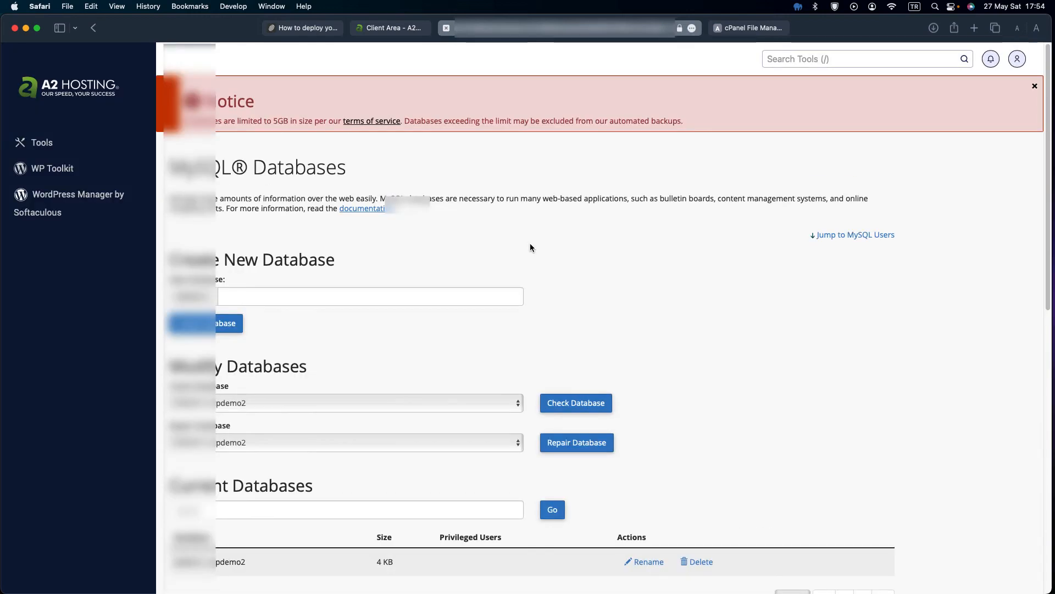
scroll(624, 281, down, 3)
scroll(625, 283, down, 7)
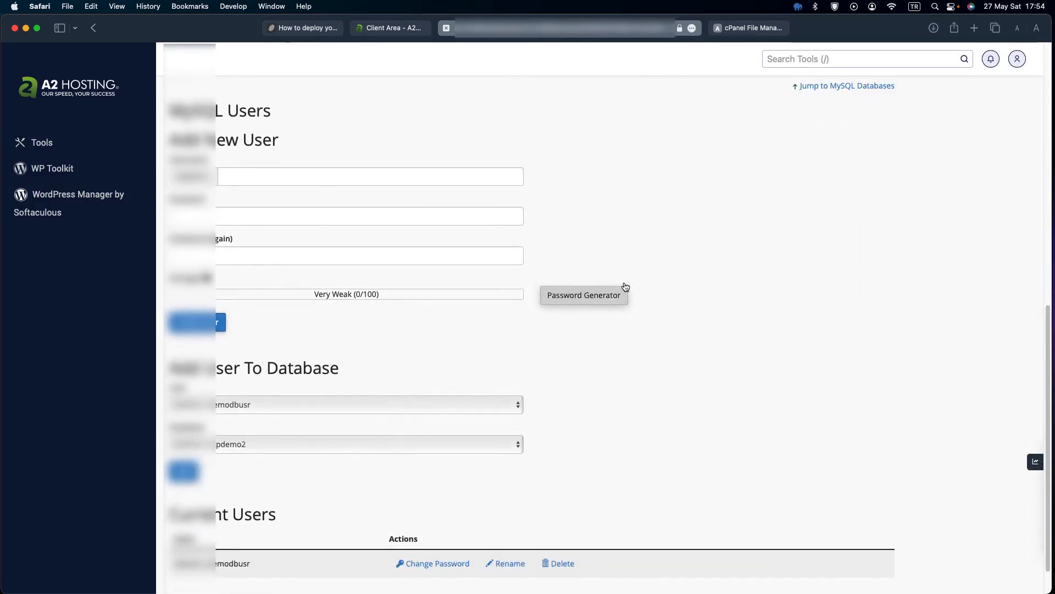
scroll(624, 283, up, 4)
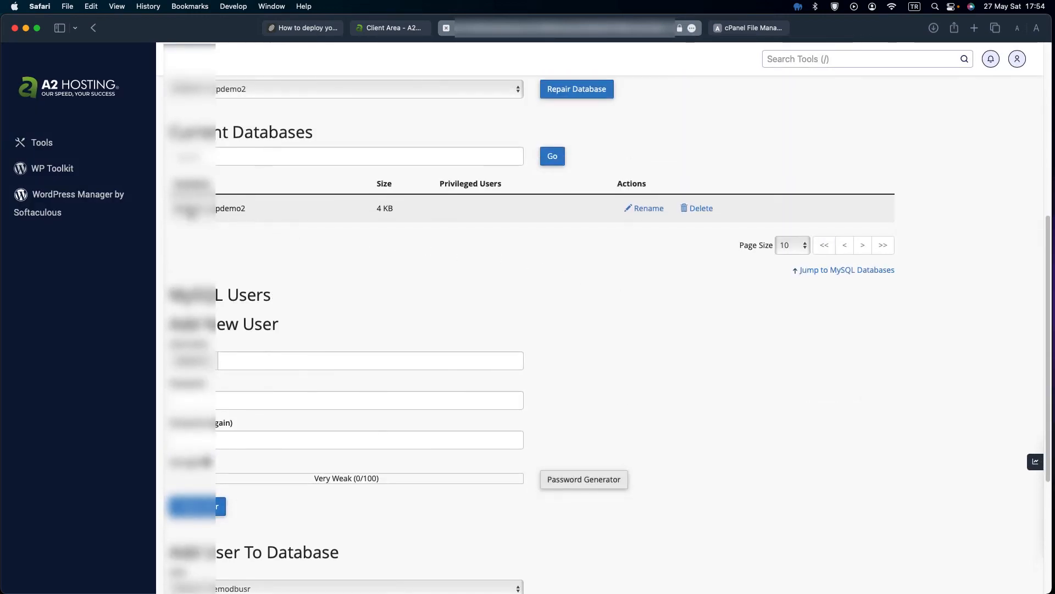
drag(185, 209, 280, 221)
scroll(329, 302, down, 4)
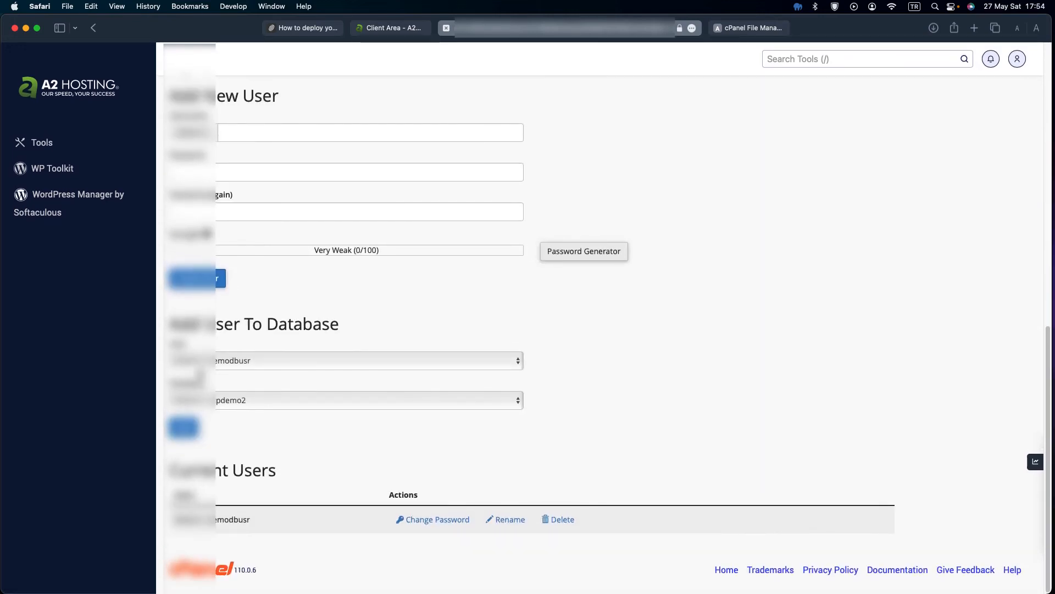
click(199, 363)
click(201, 400)
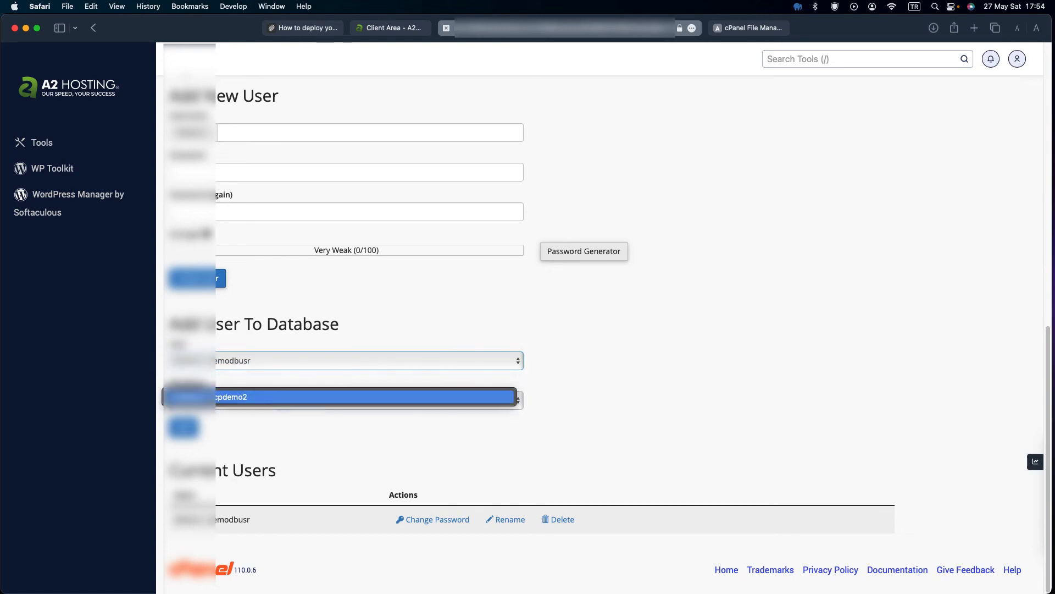
click(200, 397)
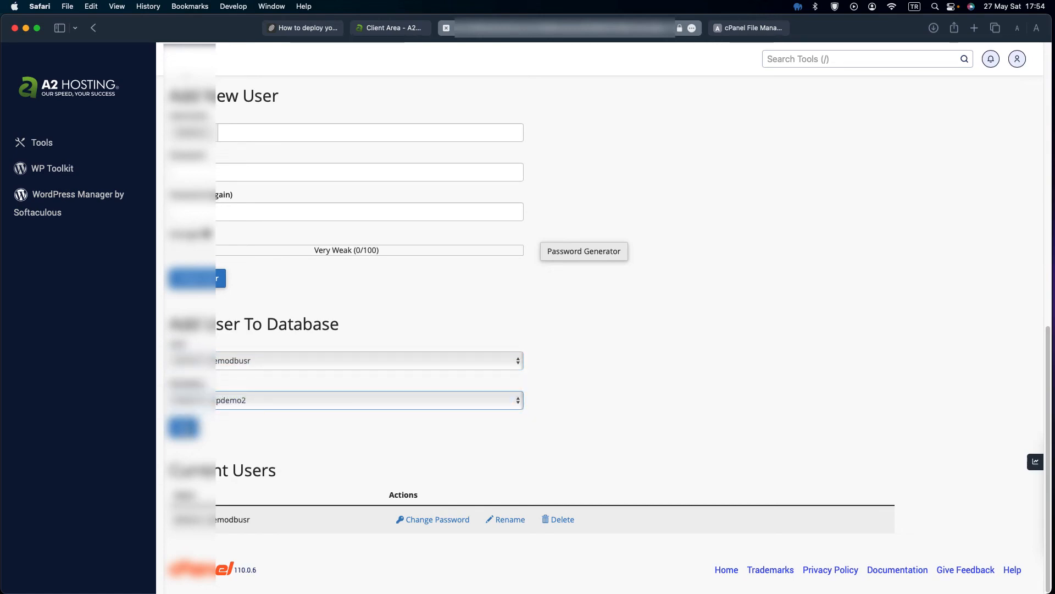
click(184, 426)
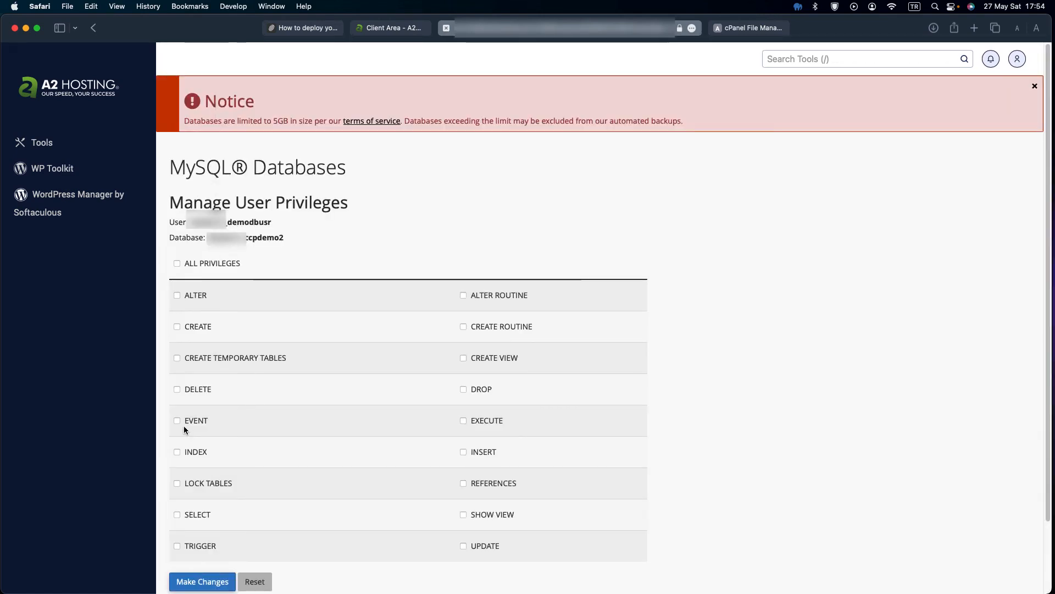
- Grant demodbusr all privileges on the ccpdemo2 database, apply the changes, and return to the overview
click(207, 266)
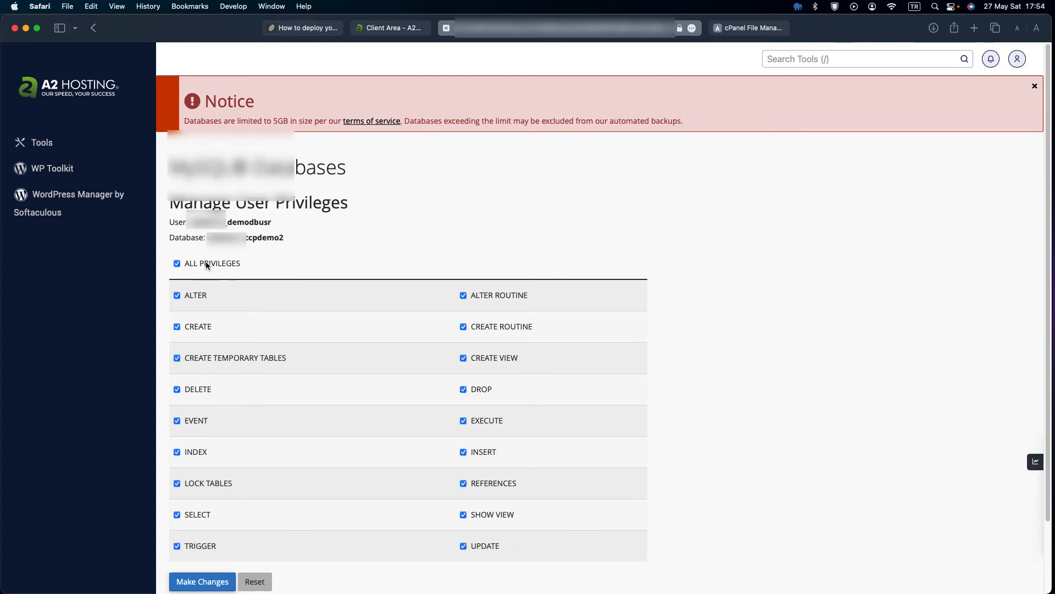
scroll(206, 308, down, 3)
click(195, 503)
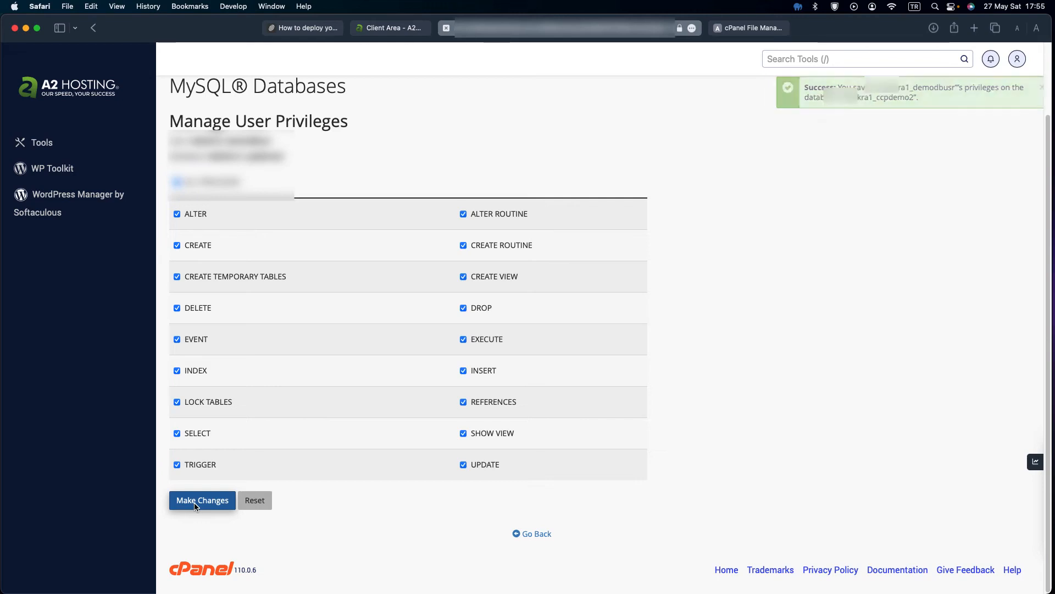
click(540, 536)
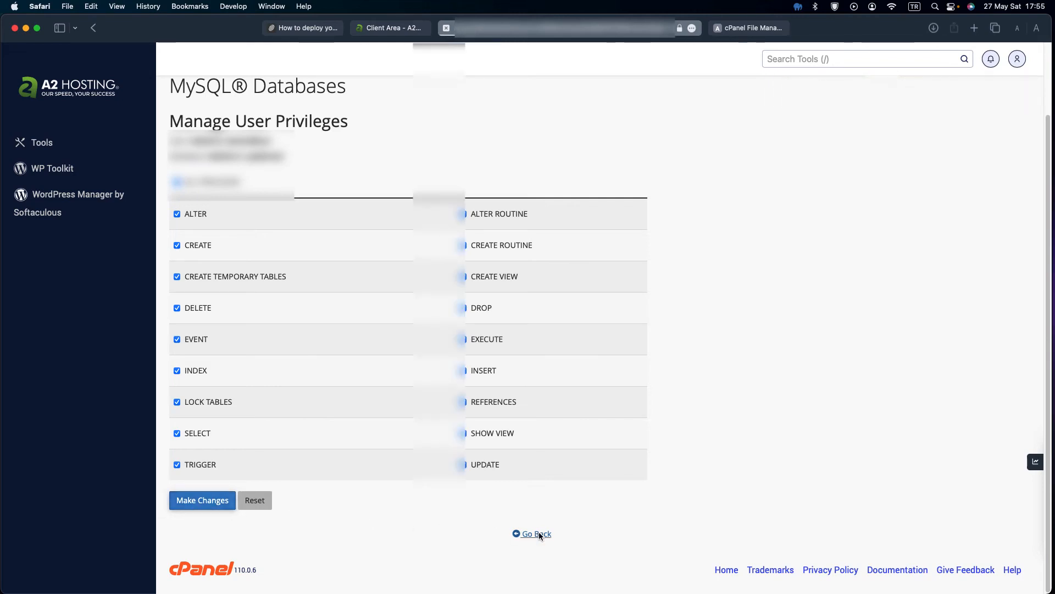
- Copy the full prefixed demodbusr username from the list of current MySQL users
scroll(539, 536, down, 4)
scroll(539, 536, down, 6)
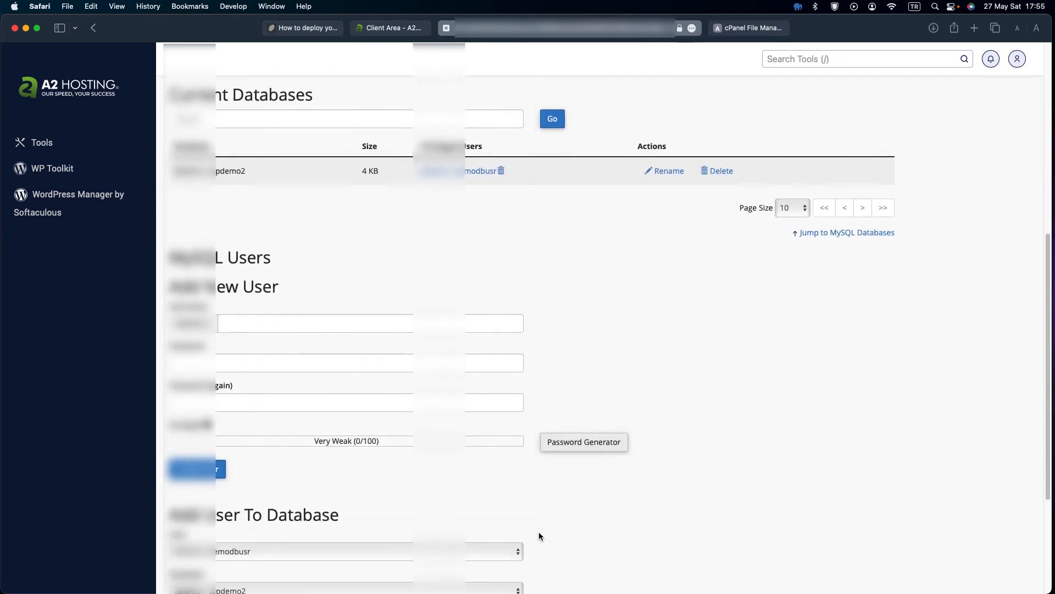
drag(257, 523, 172, 520)
right_click(181, 519)
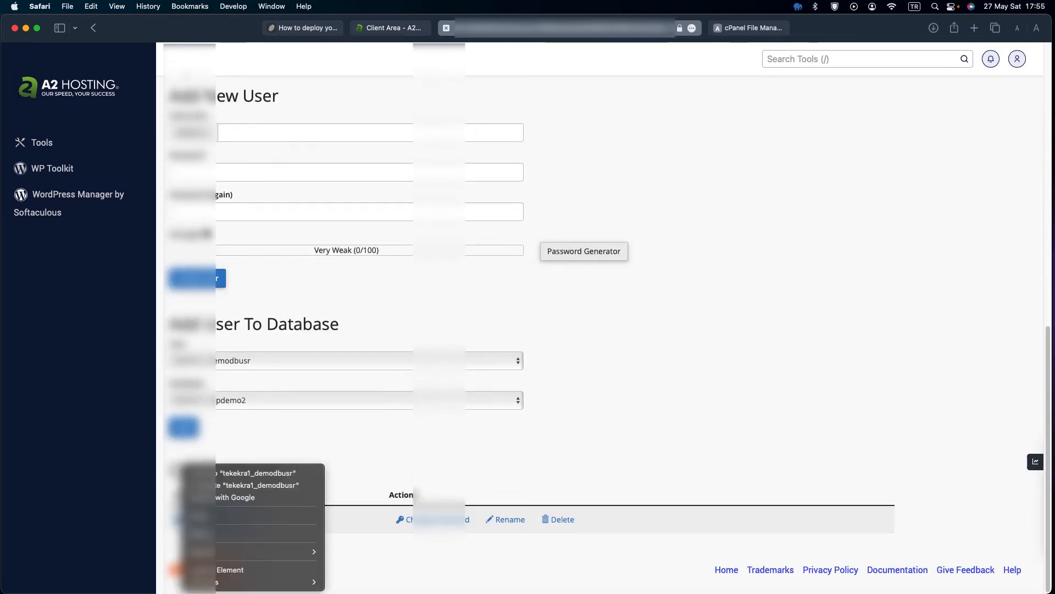
click(215, 515)
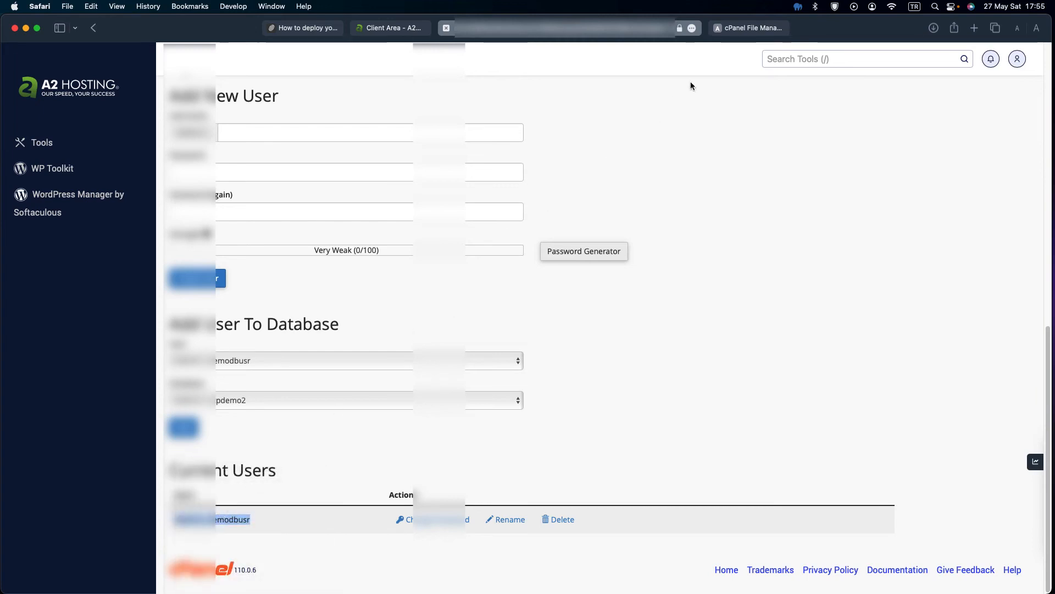
- In File Manager, open the .env file in the ccpdemov2prod folder for editing with utf-8 encoding
click(752, 27)
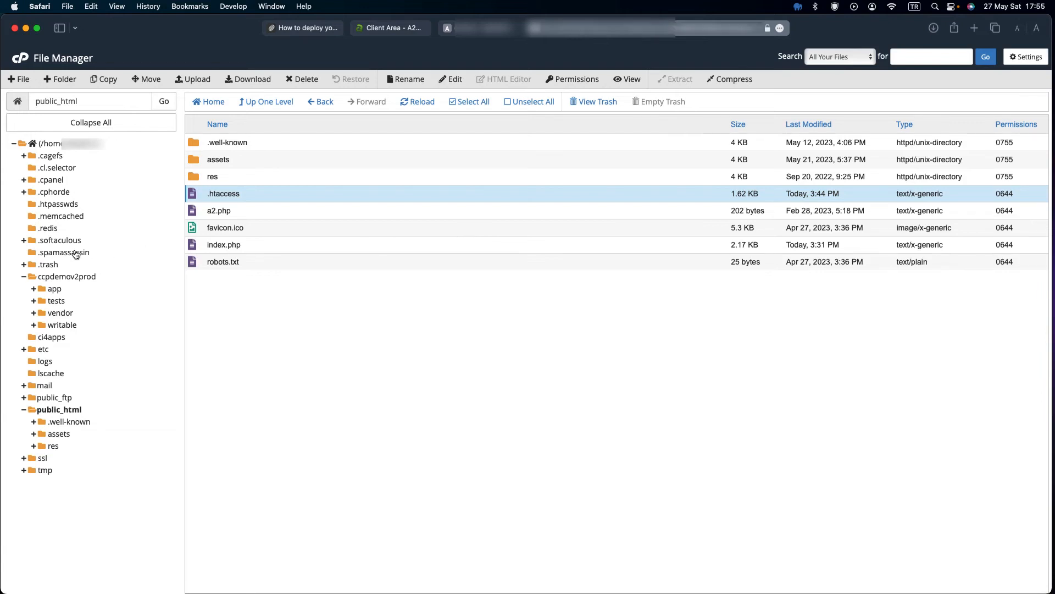
click(72, 277)
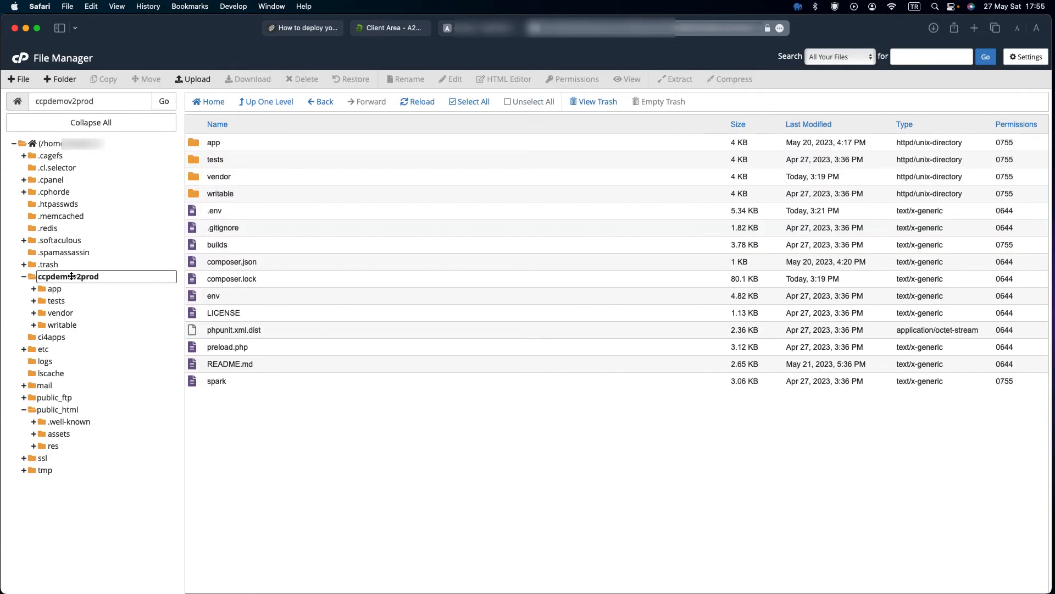
click(231, 216)
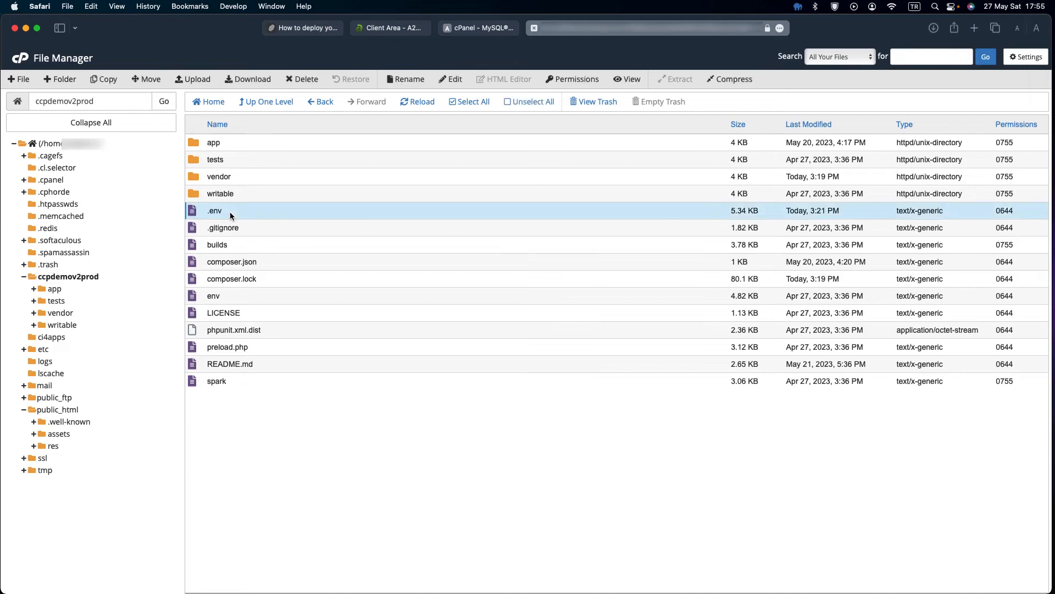
click(460, 81)
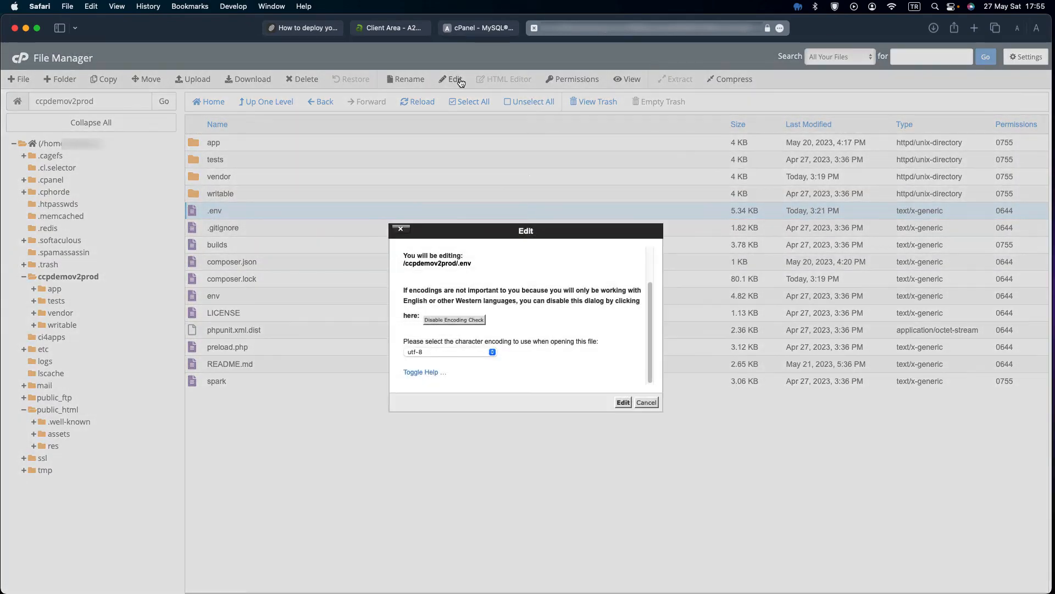
click(623, 402)
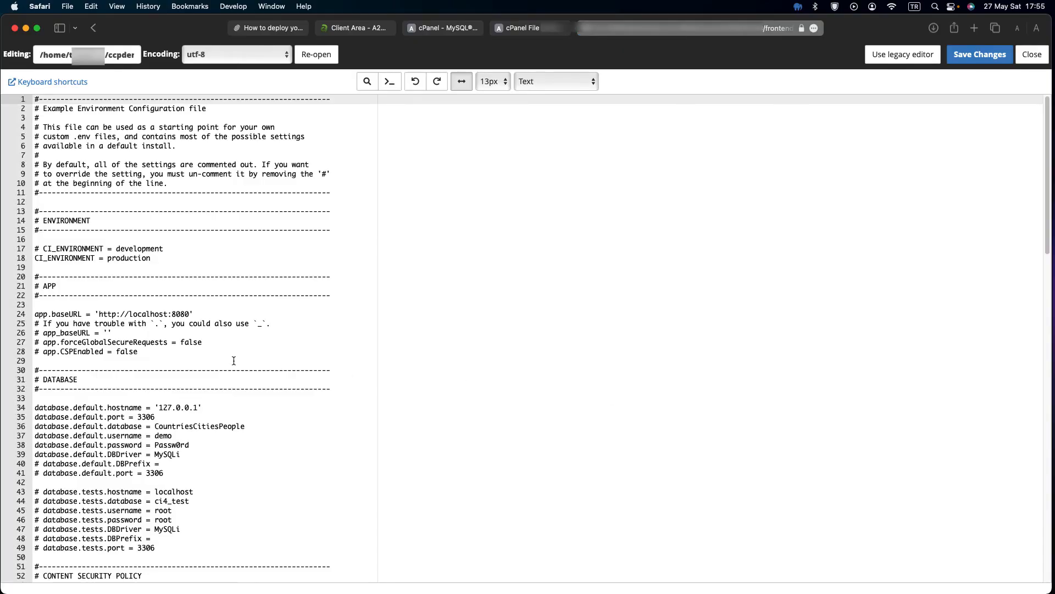
- In .env, set the default database username to the prefixed demodbusr and the database name to the prefixed ccpdemo2
double_click(187, 427)
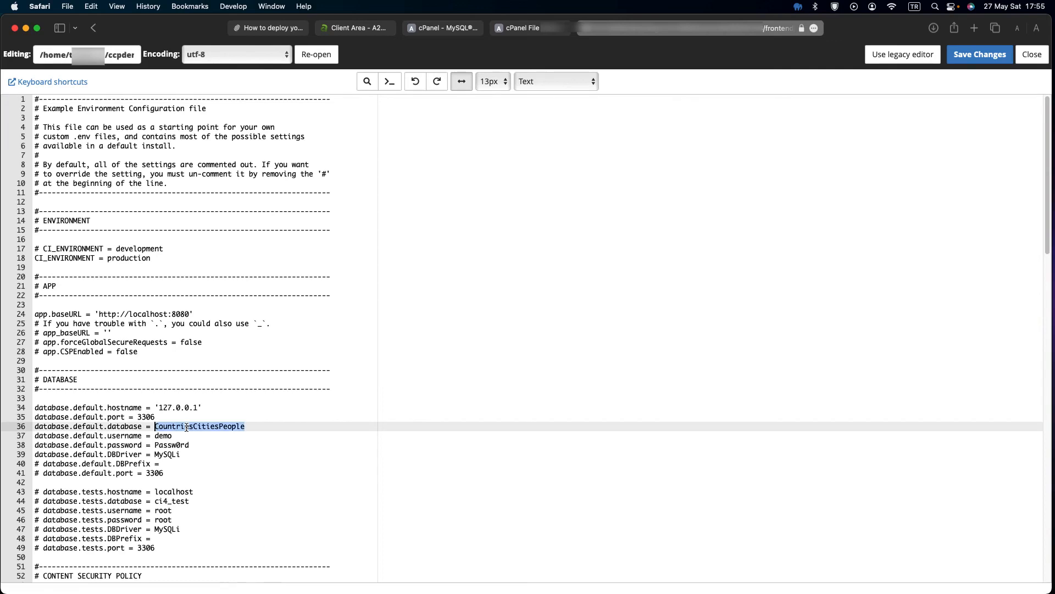
double_click(163, 436)
key(cmd+v)
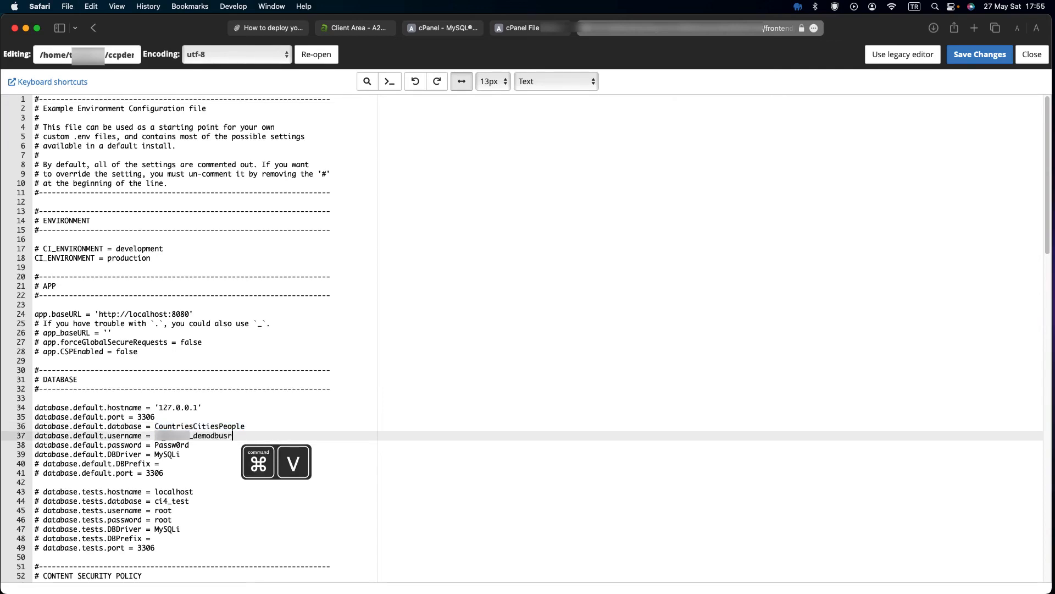
double_click(171, 445)
double_click(198, 426)
right_click(164, 426)
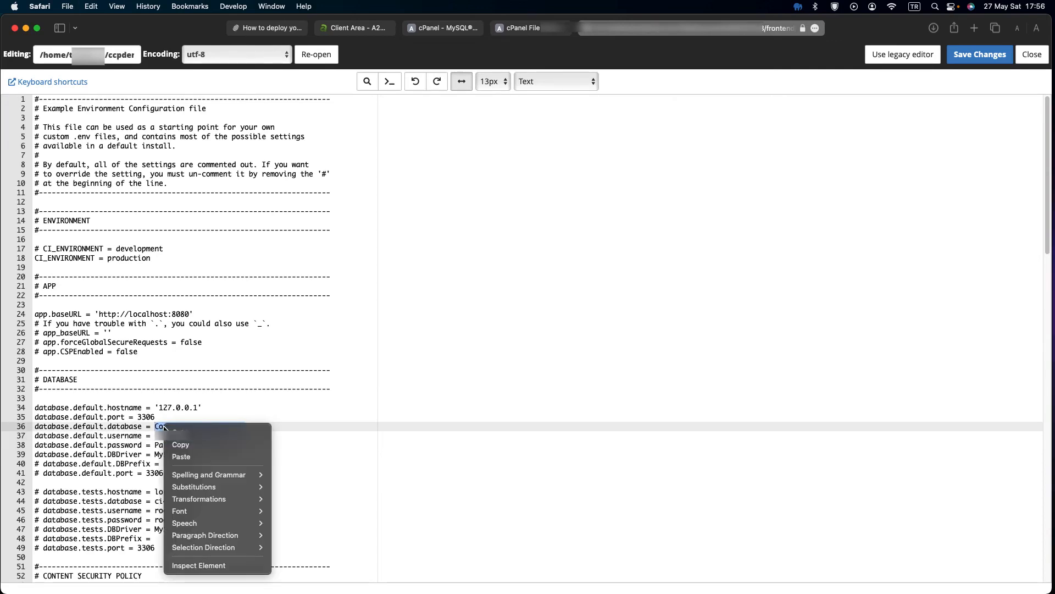
click(176, 458)
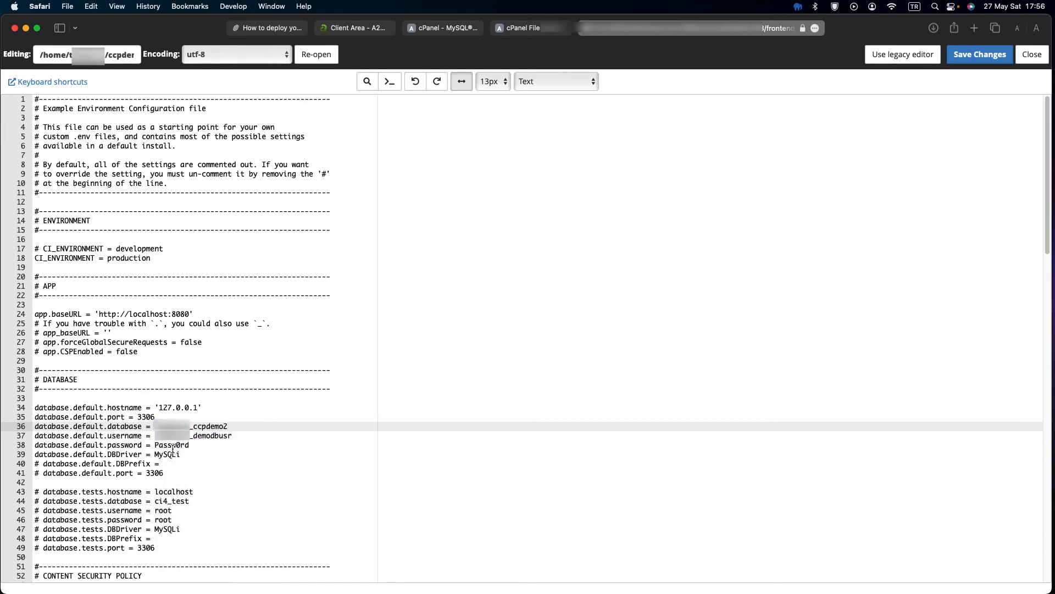
- Replace the database.default.password value with the new MySQL user's password
click(174, 444)
double_click(172, 445)
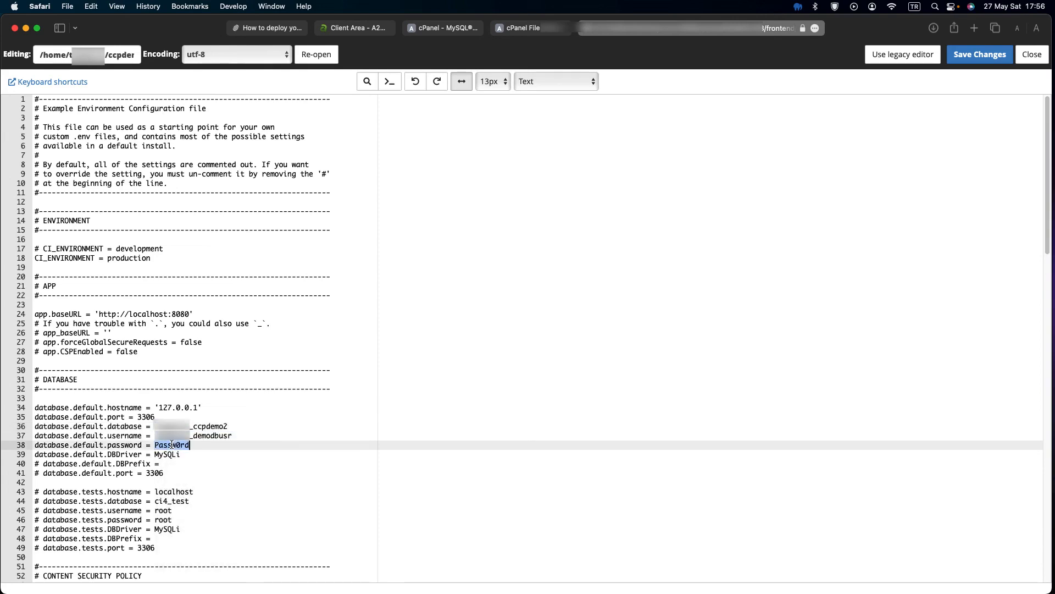
key(super+v)
- Set app.baseURL to the site's https a2hosted.com address, change the app.forceGlobalSecureRequests value to true, and save the .env file
click(117, 314)
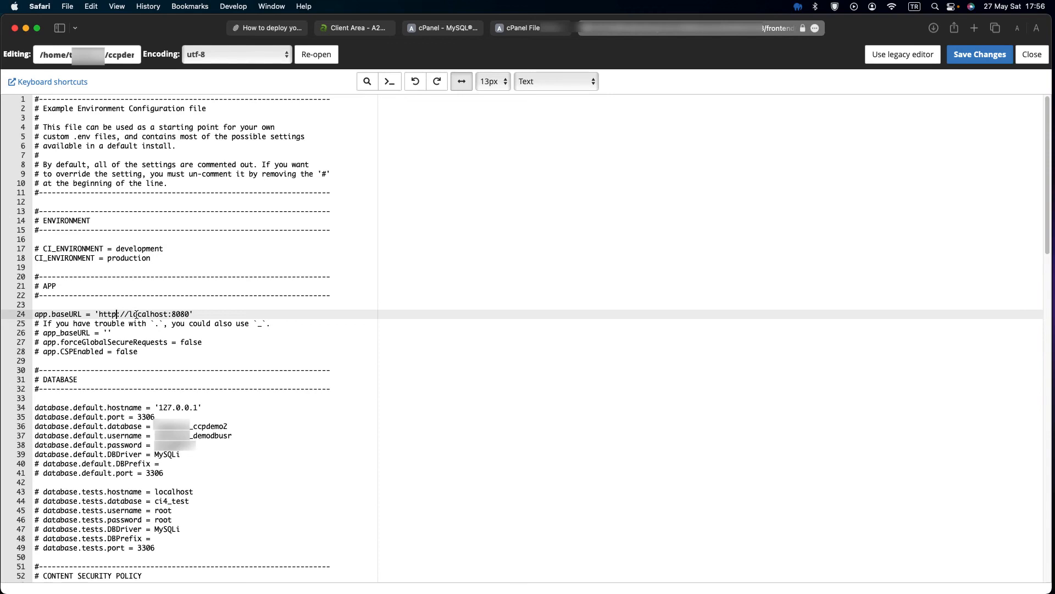
text(s)
double_click(189, 342)
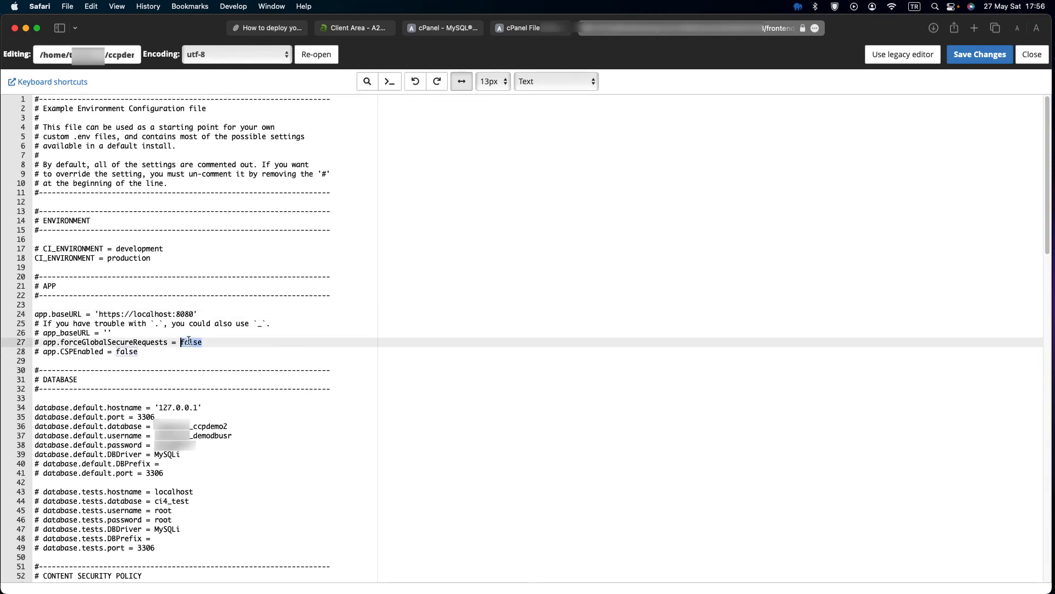
text(true)
drag(193, 314, 106, 316)
key(super+v)
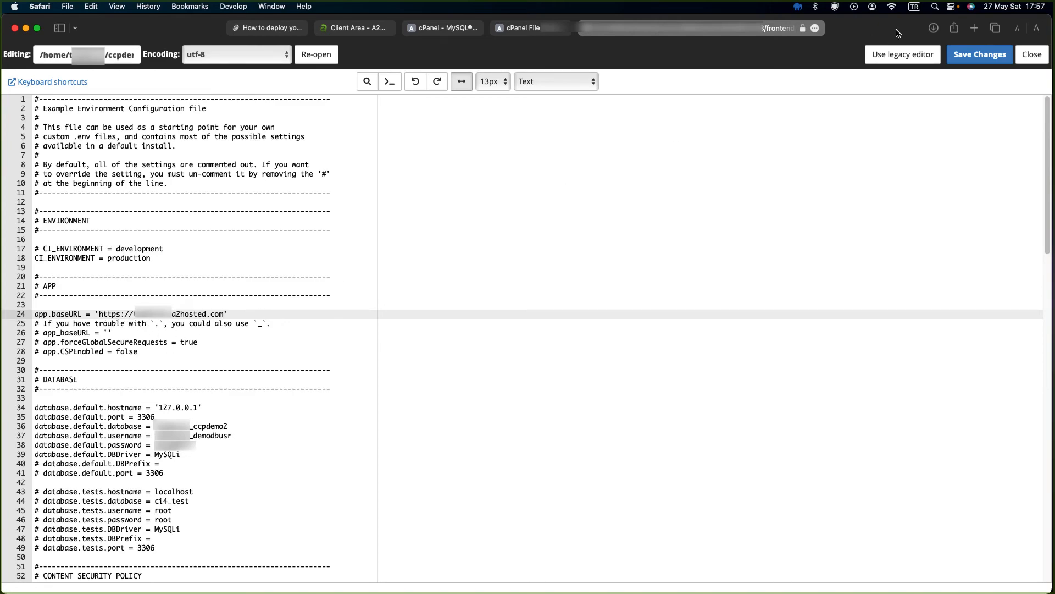
click(979, 54)
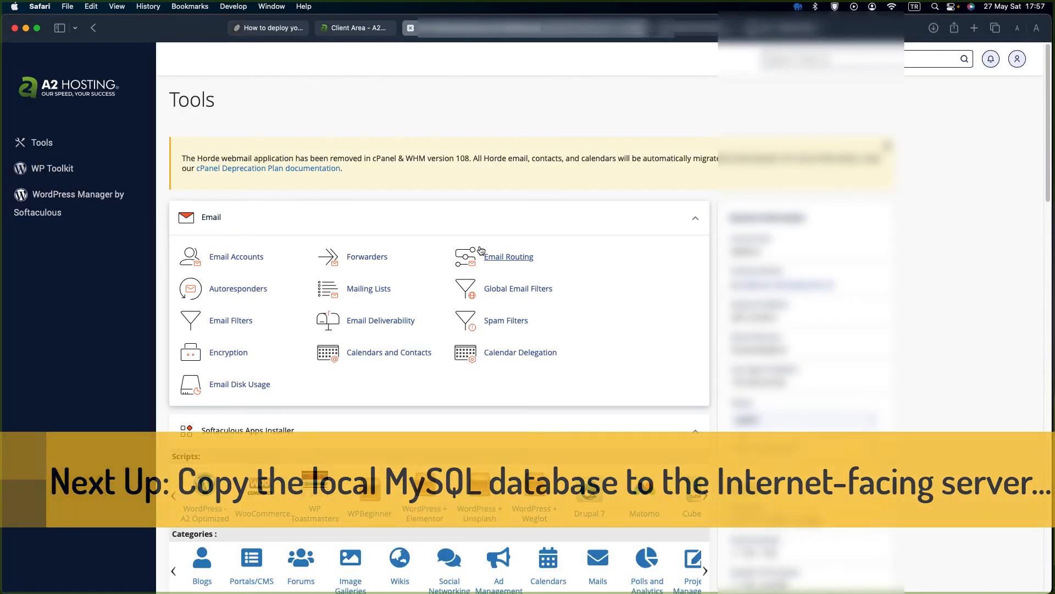
scroll(481, 251, down, 5)
scroll(481, 250, down, 9)
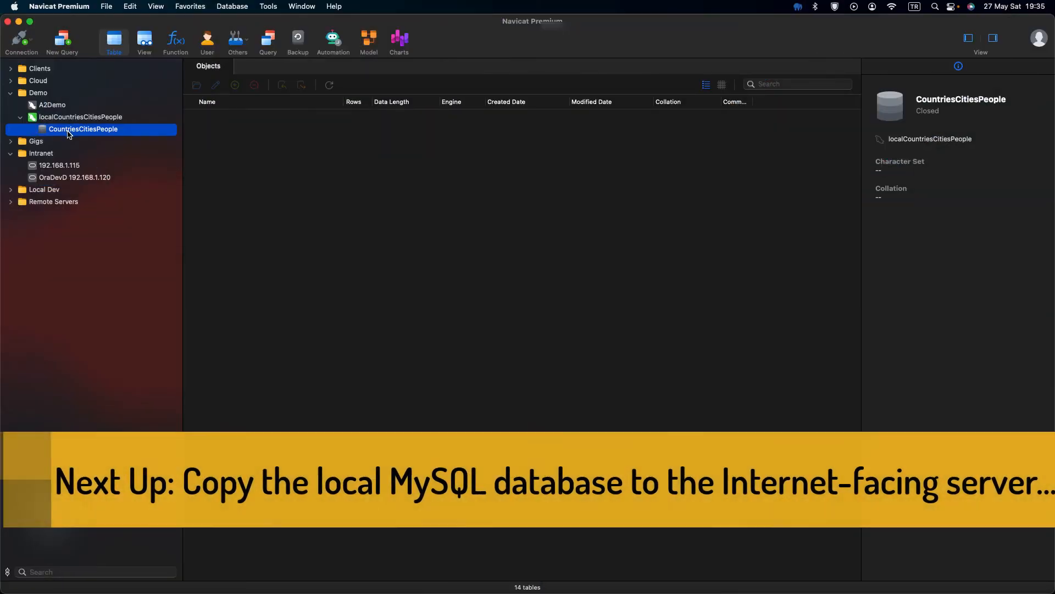
- In Navicat Premium, open the local CountriesCitiesPeople database and the ccpdemo2 database on the A2Demo connection
double_click(67, 130)
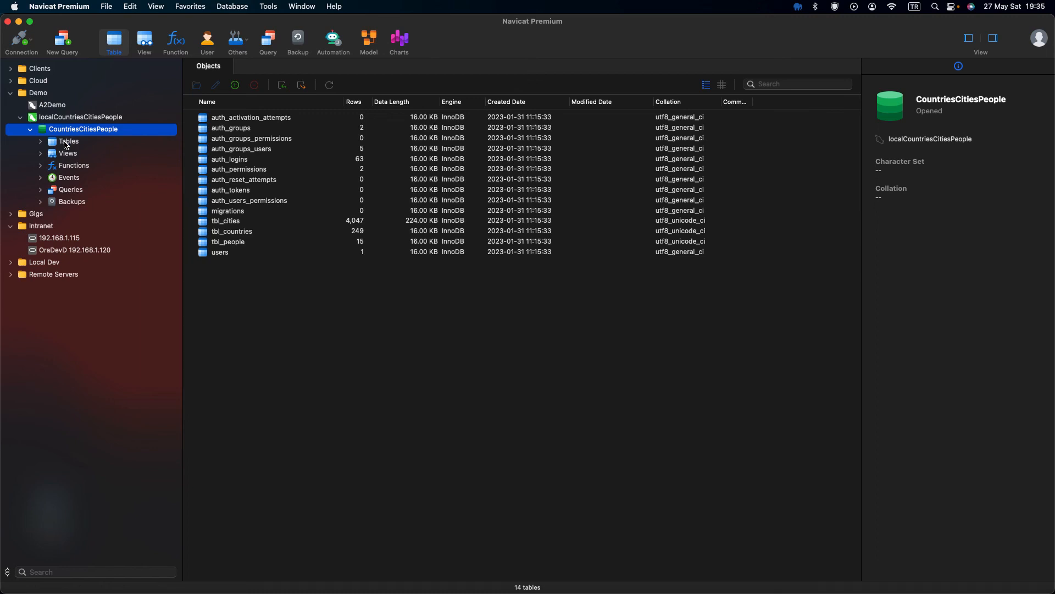
click(60, 109)
double_click(60, 109)
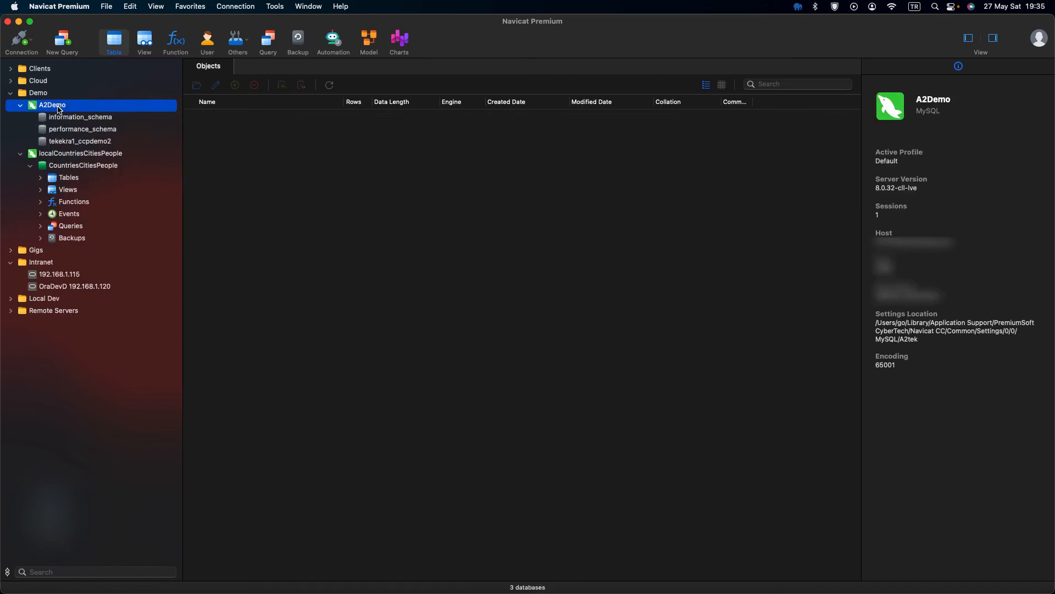
double_click(64, 144)
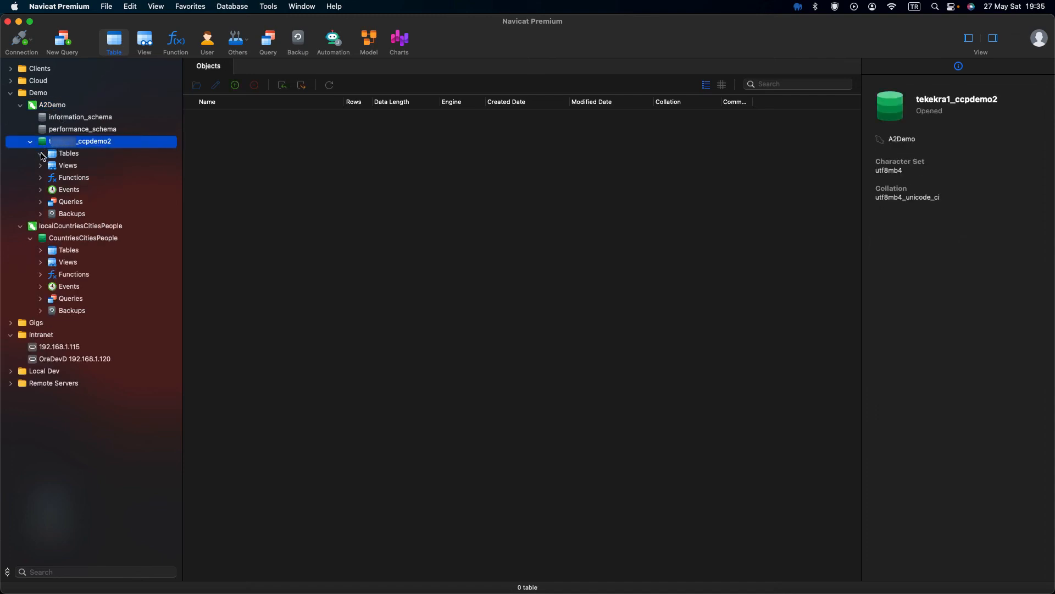
- Set up a Data Transfer from the local CountriesCitiesPeople database to the prefixed ccpdemo2 database on the A2Demo connection
click(79, 243)
click(268, 6)
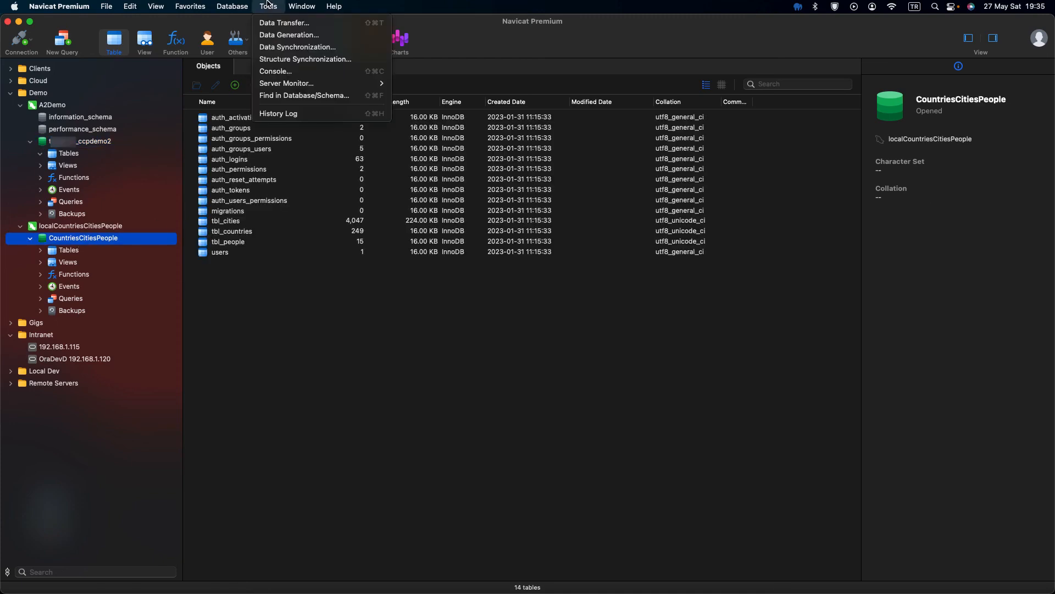
click(269, 22)
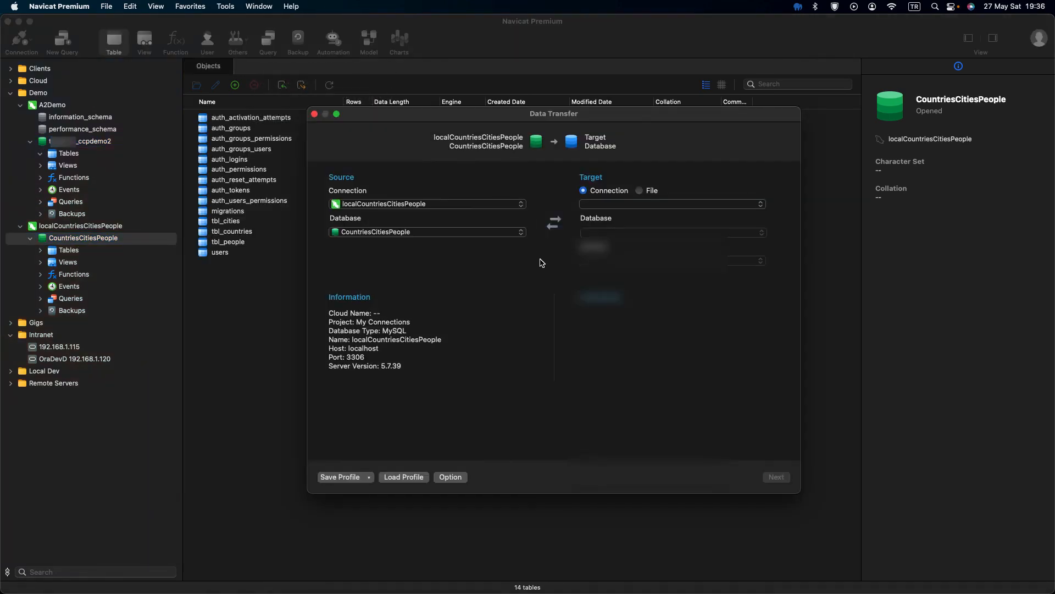
click(662, 204)
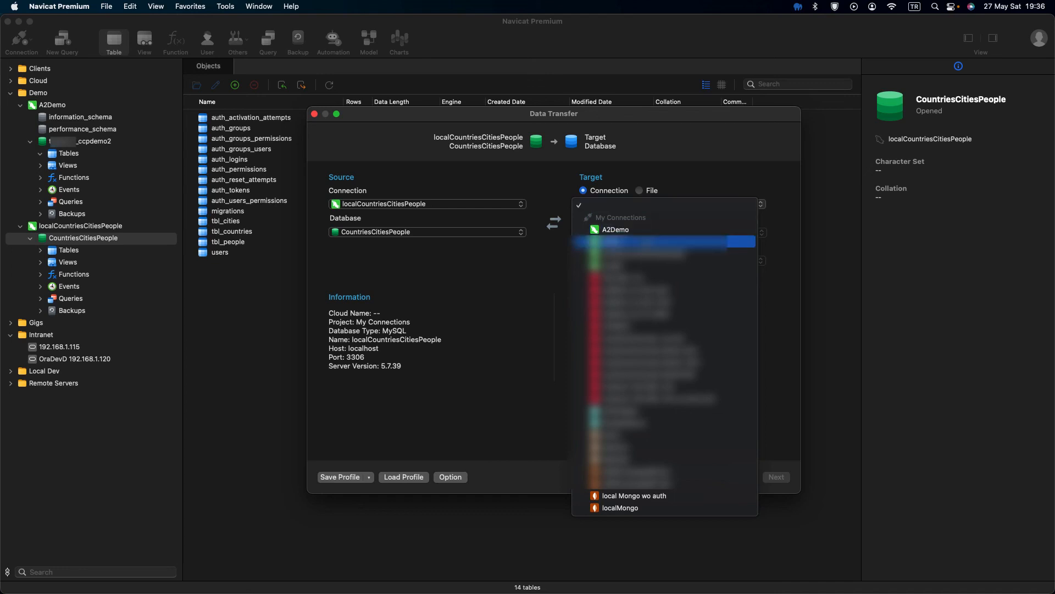
click(638, 229)
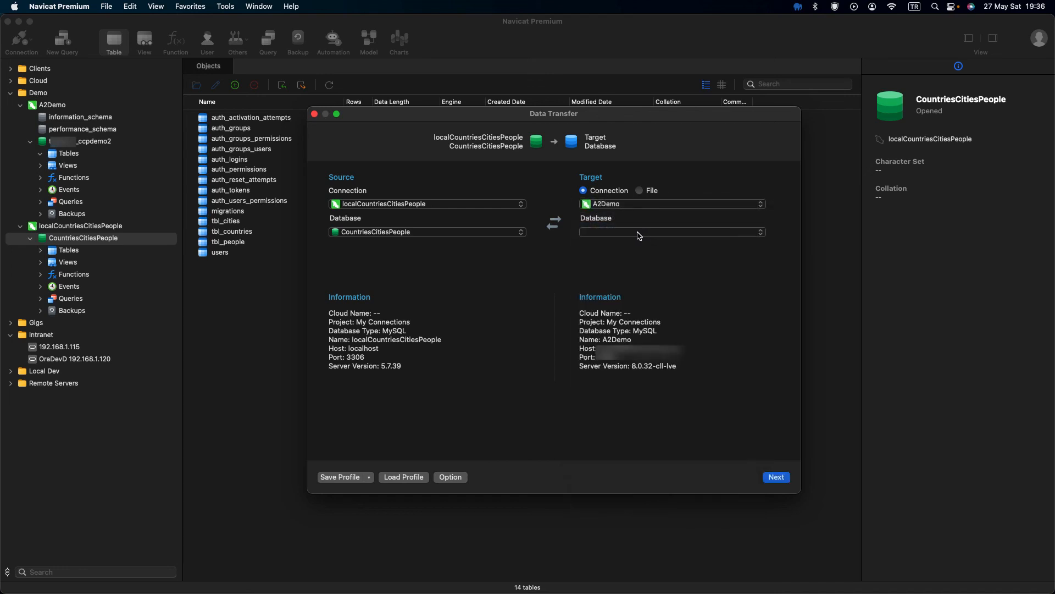
click(759, 233)
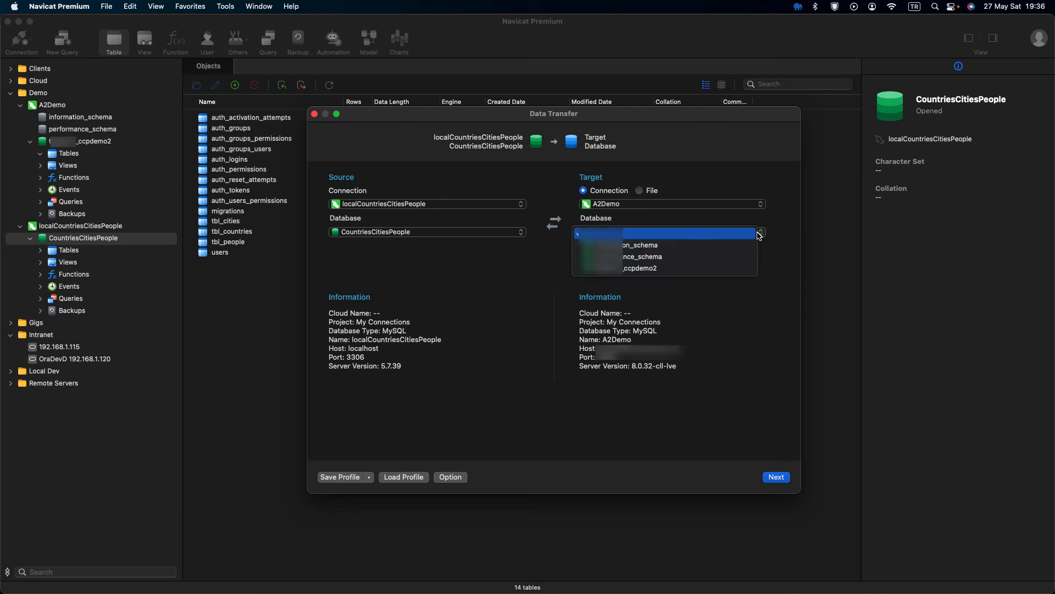
click(711, 268)
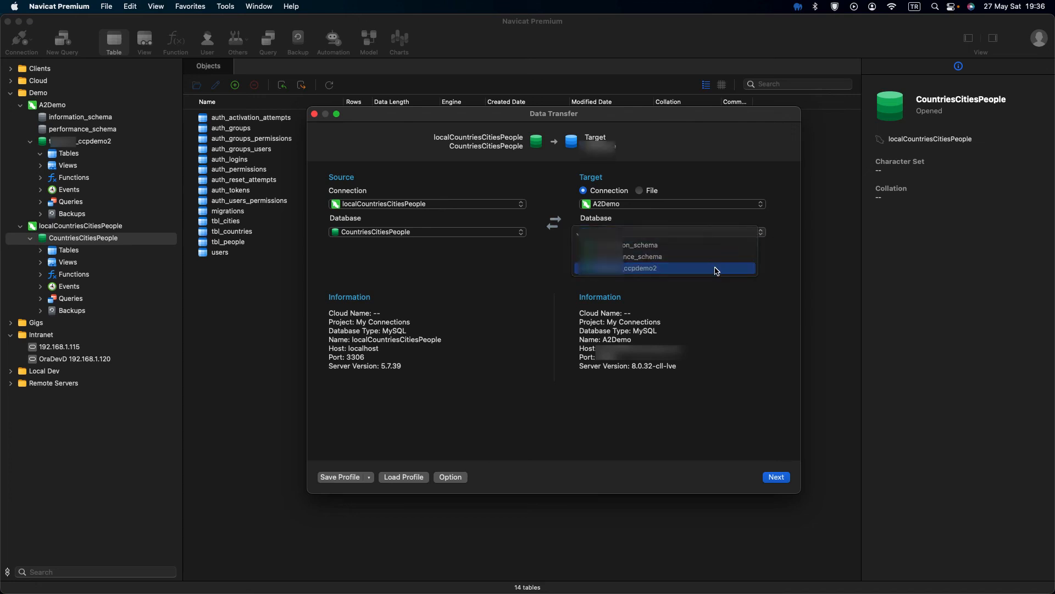
click(770, 476)
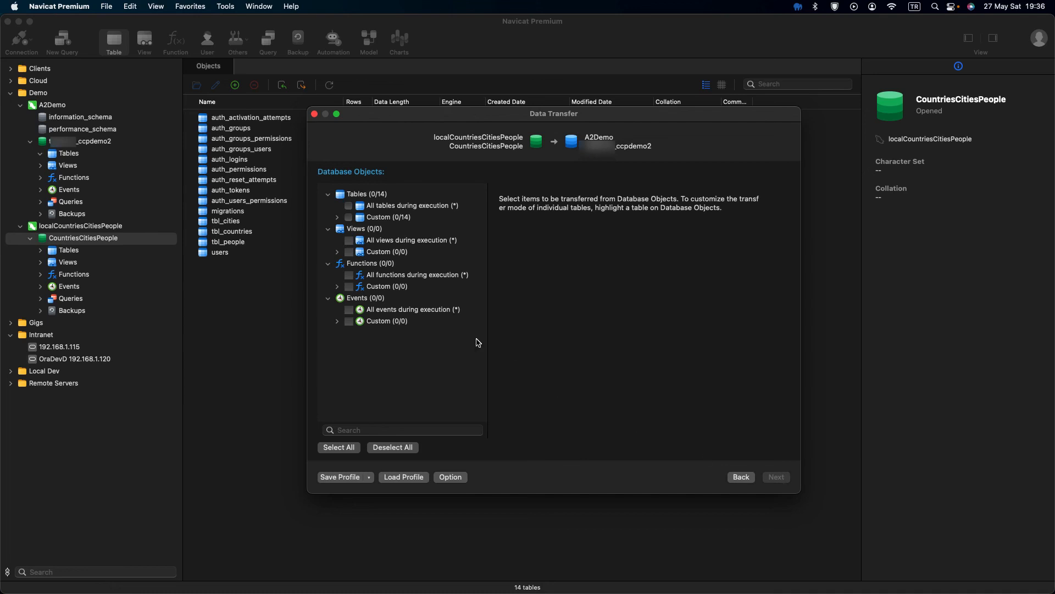
- Transfer all tables during execution, dropping target objects before create, and close the finished Data Transfer
click(349, 206)
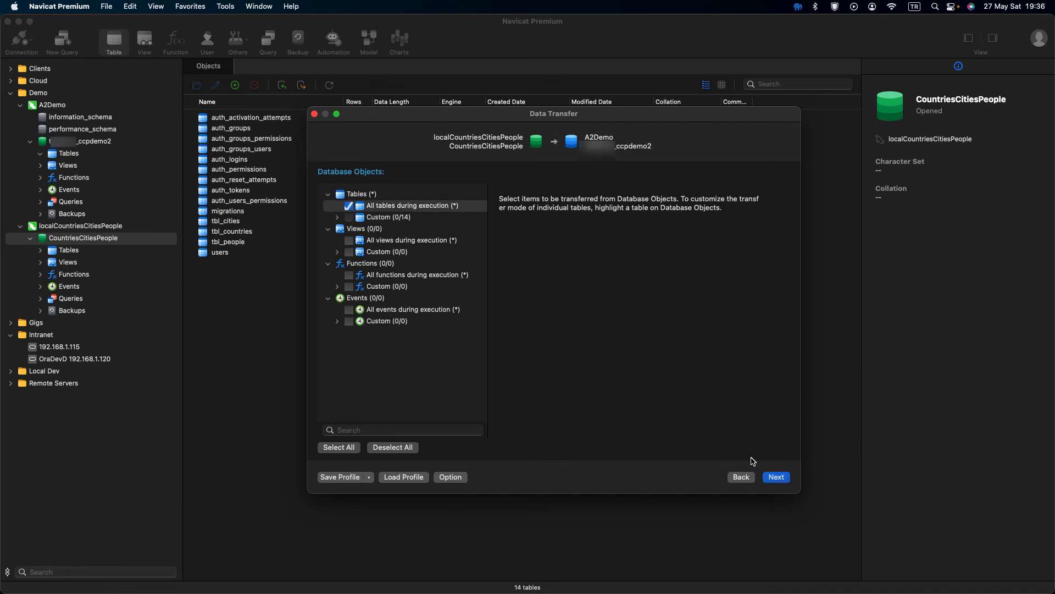
click(776, 477)
click(776, 477)
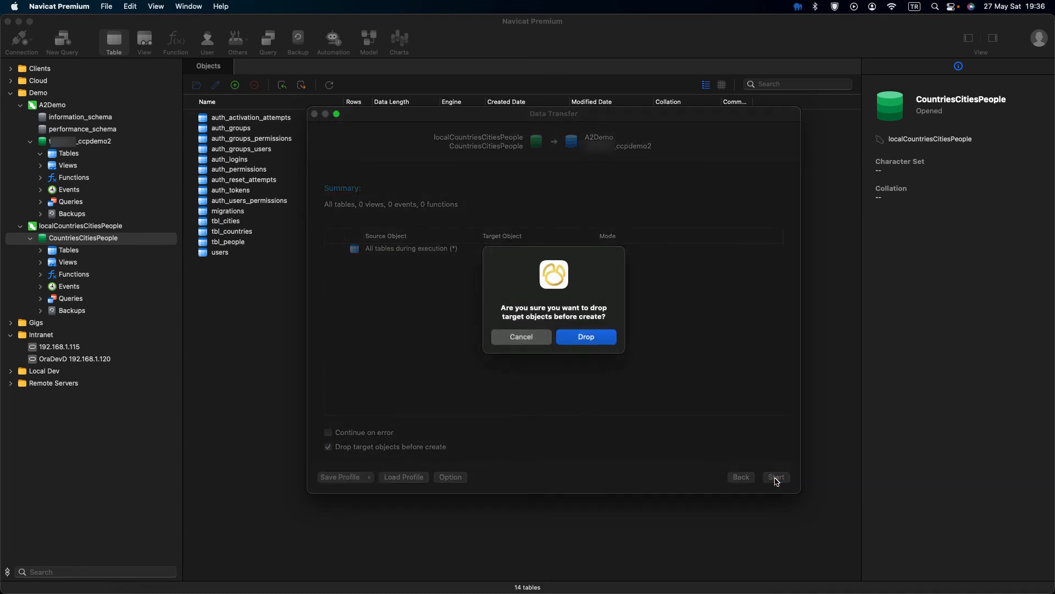
click(575, 336)
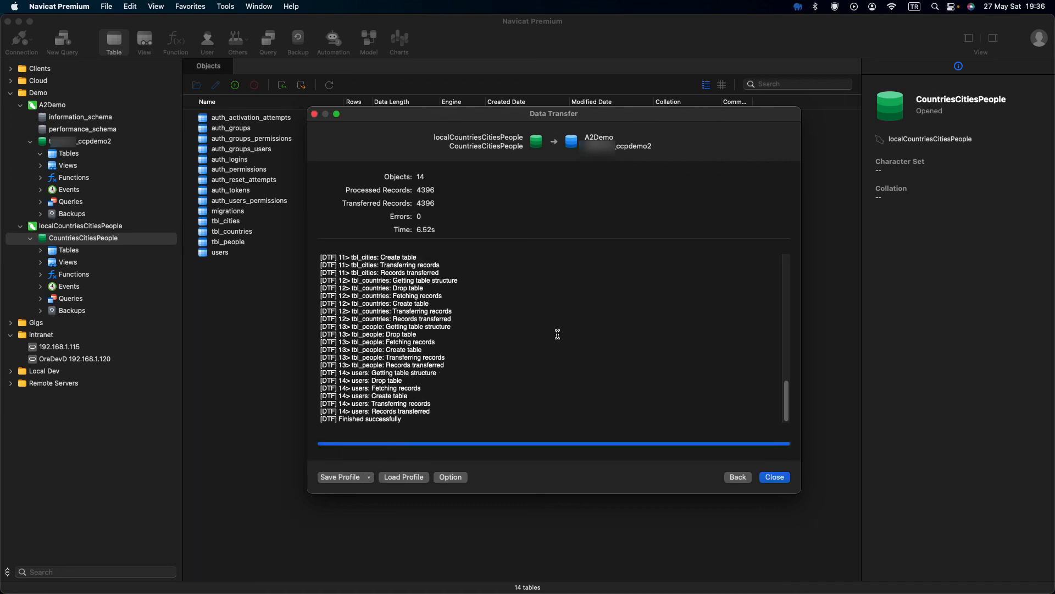
click(775, 477)
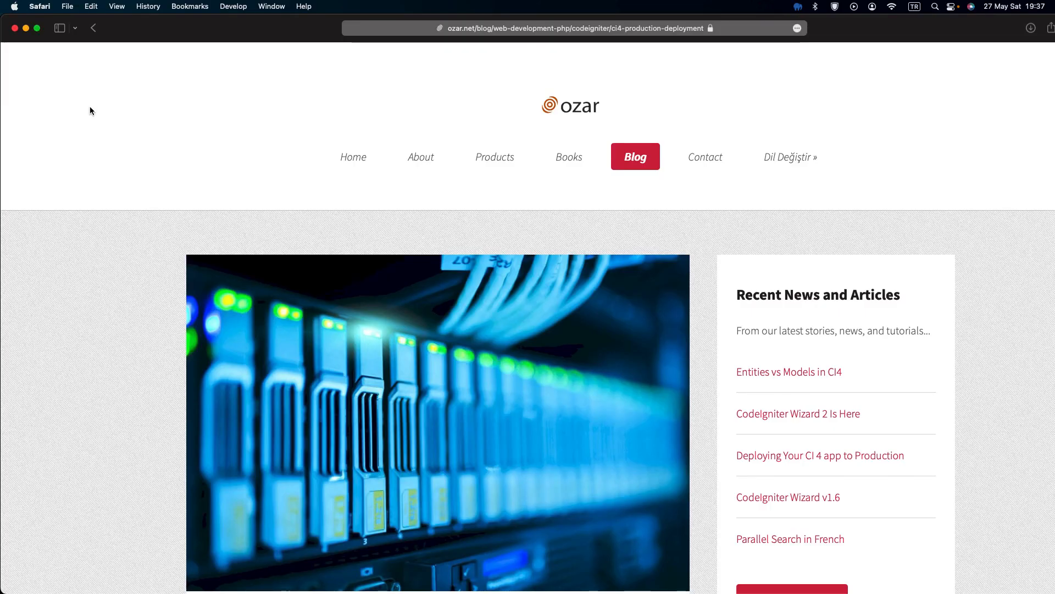
- In Safari, review the ozar.net CodeIgniter 4 production deployment article down to the project upload section, and start editing the page address
scroll(85, 117, down, 20)
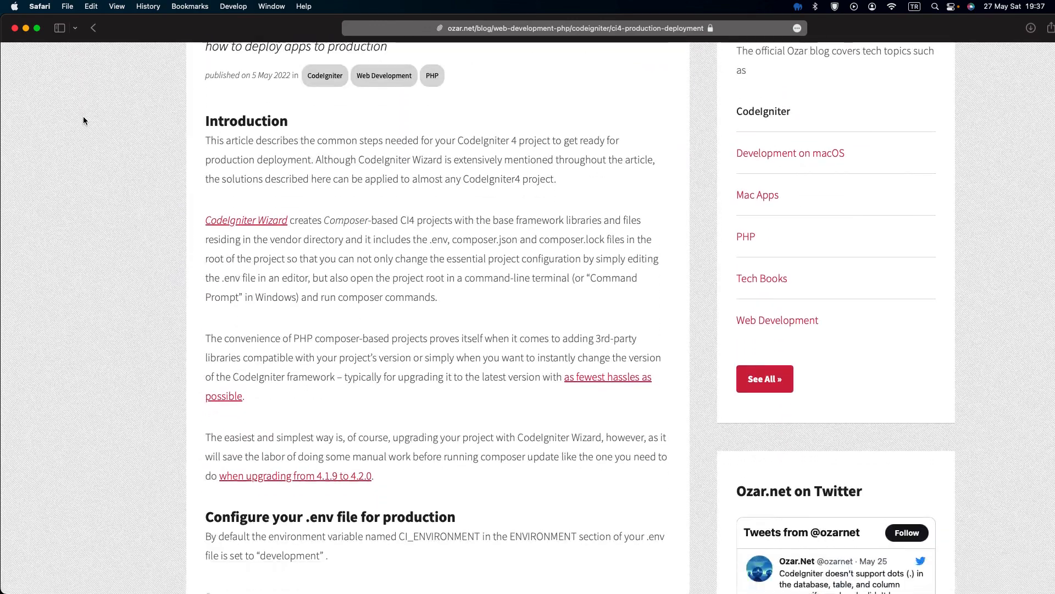
scroll(83, 118, down, 5)
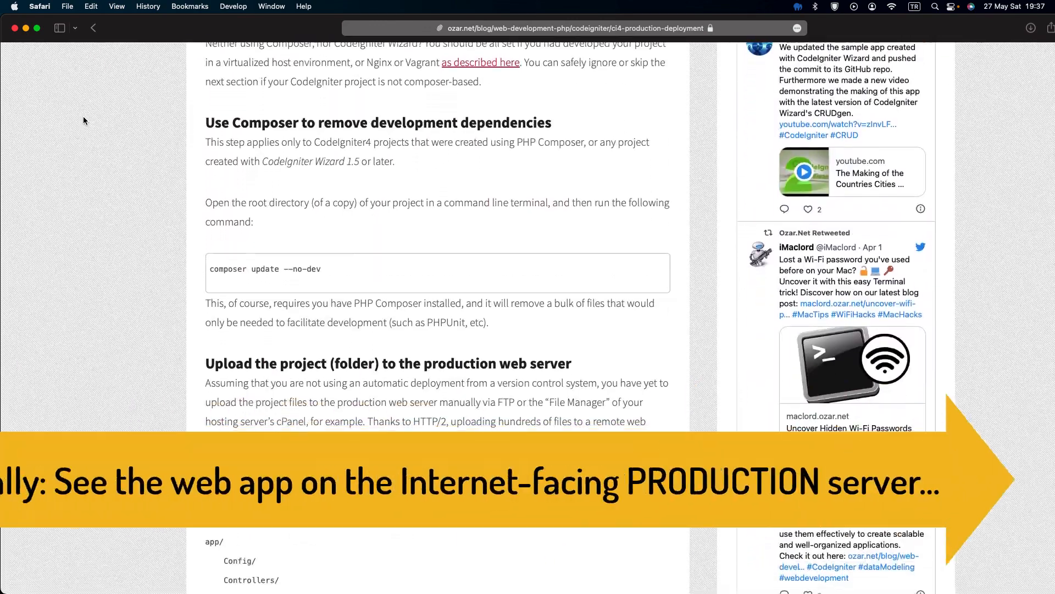
scroll(83, 120, down, 6)
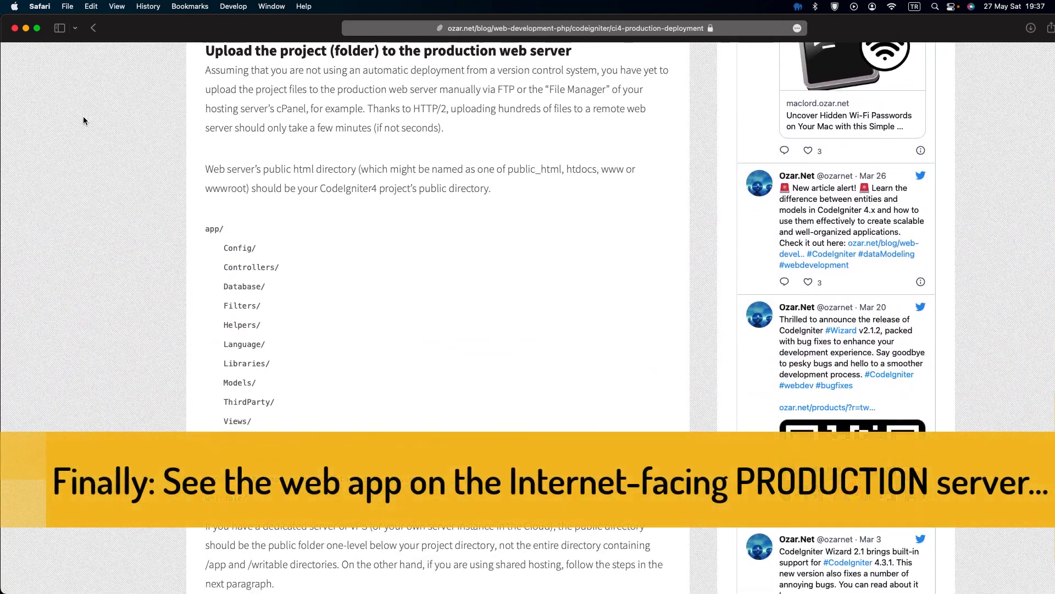
click(549, 28)
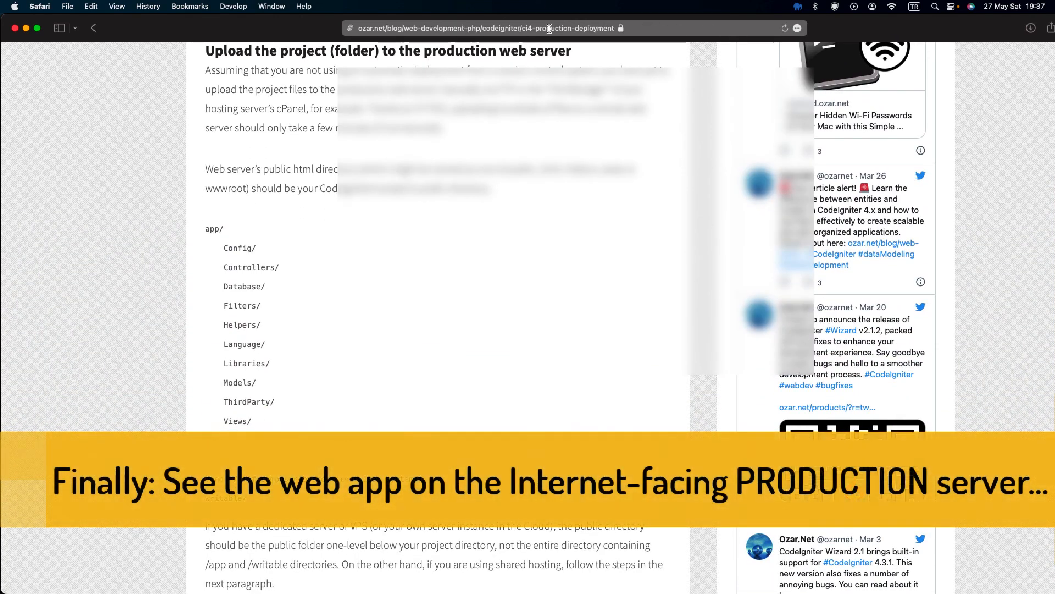